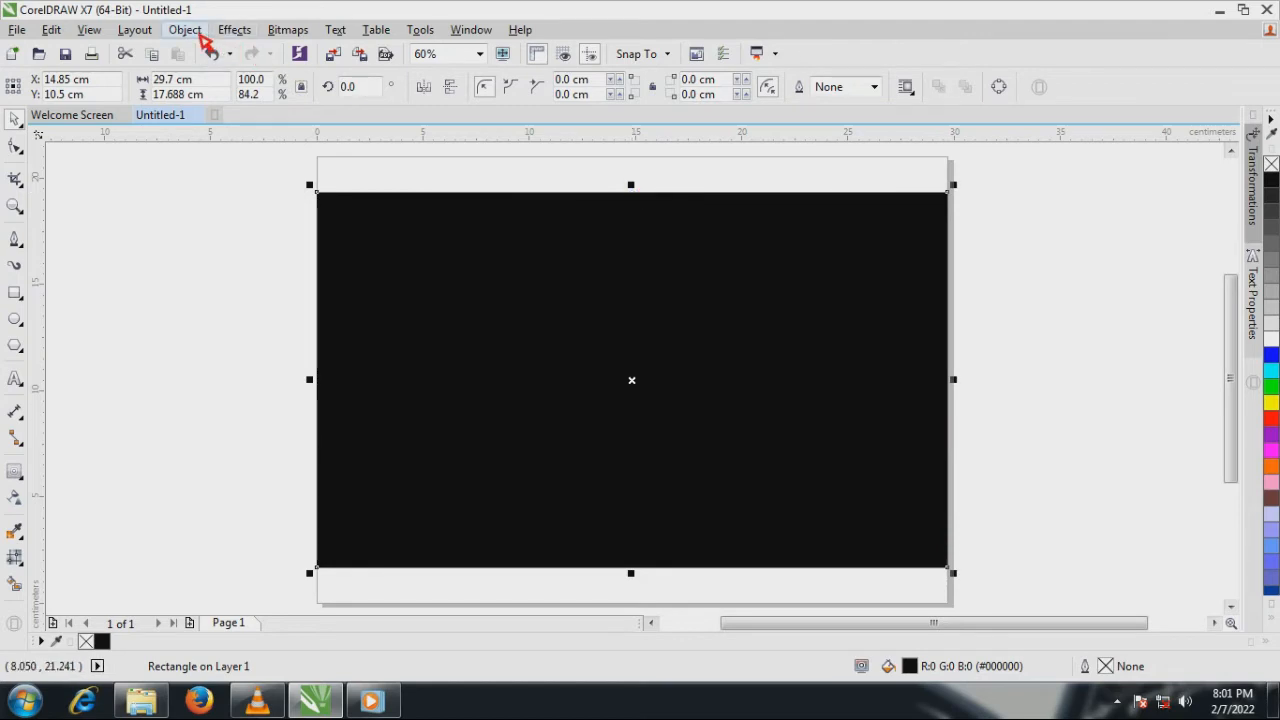
Step: Lock the black background rectangle so it cannot be moved, and deselect it
left_click(200, 35)
mouse_move(222, 373)
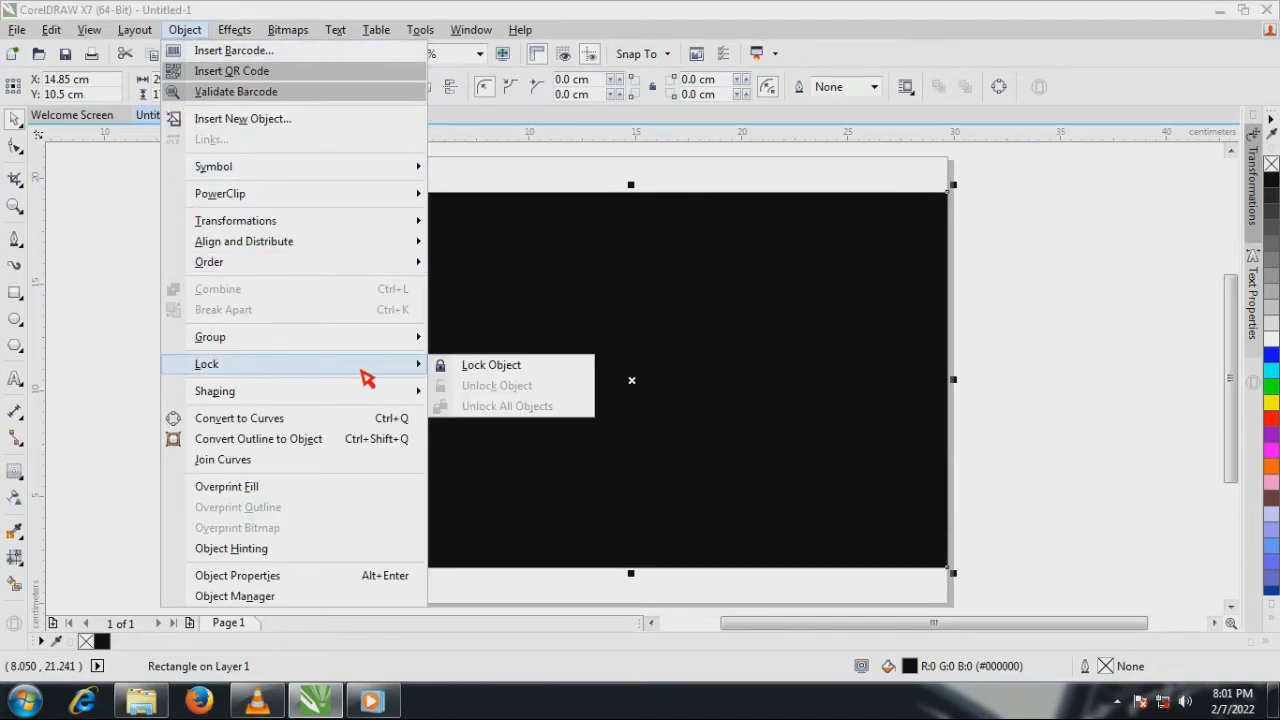
left_click(505, 374)
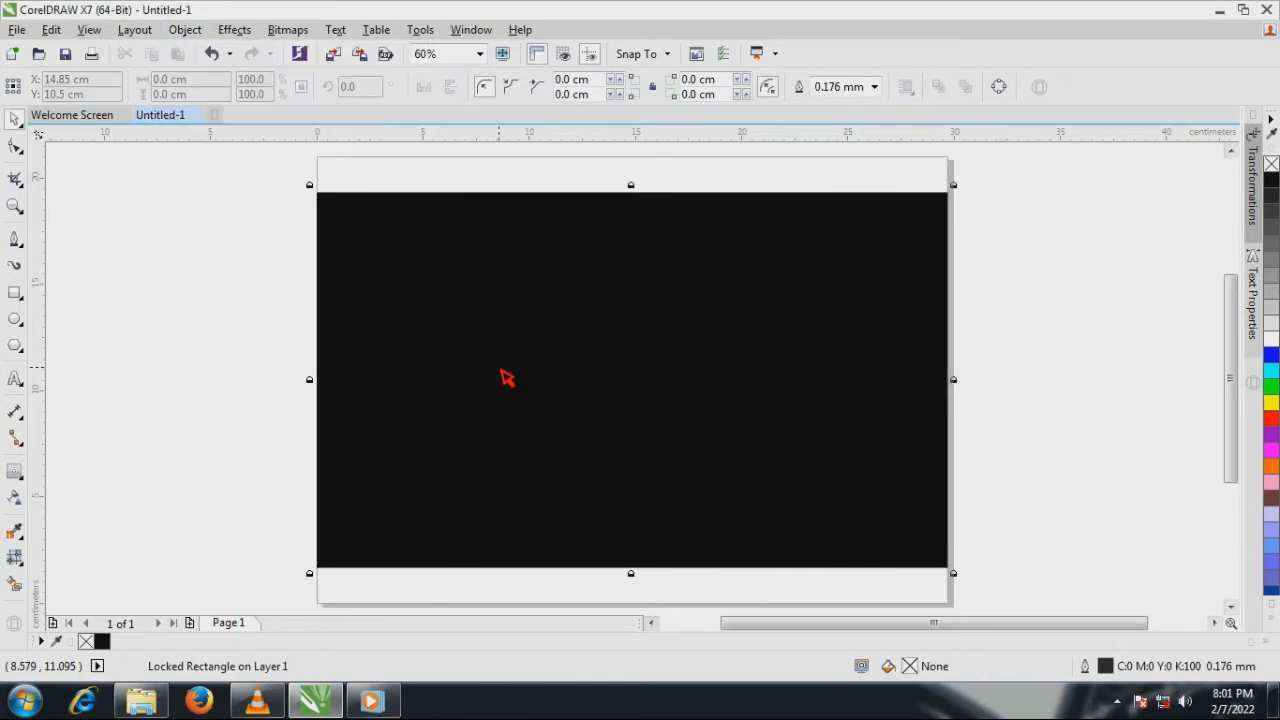
left_click(256, 376)
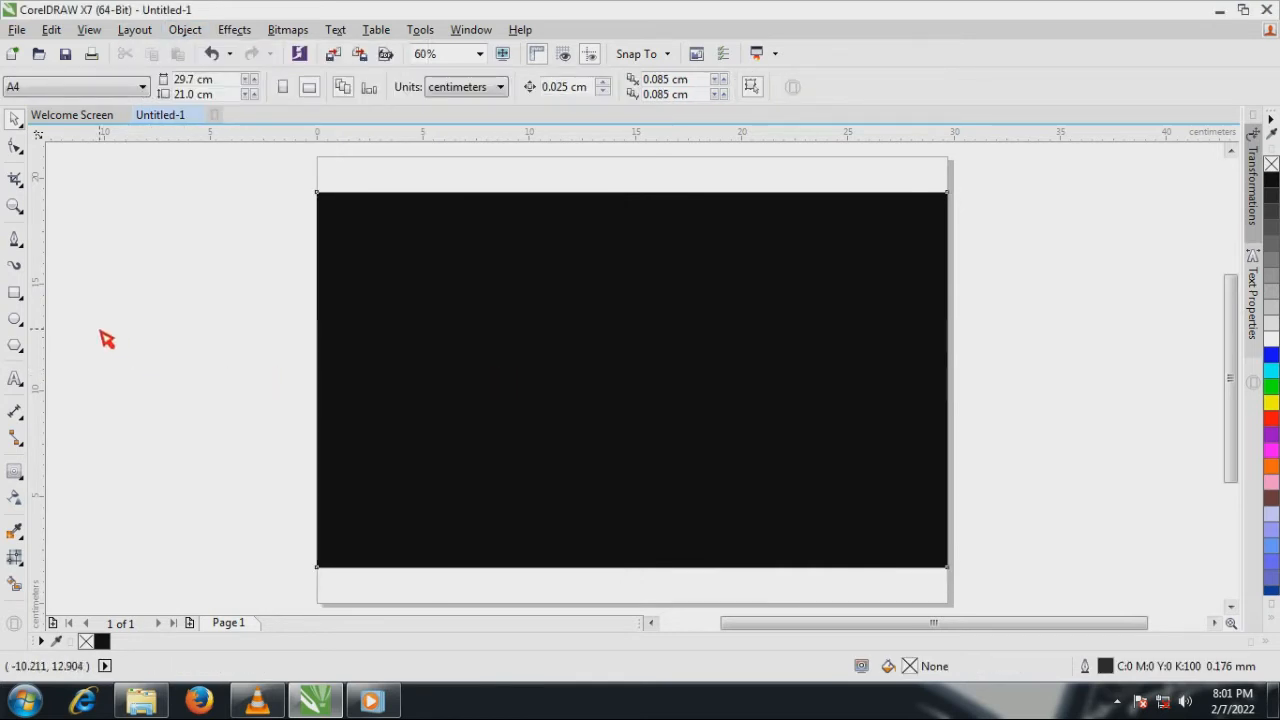
Step: Draw a long horizontal rectangle about 19.3 × 2 cm across the black background and give it a yellow outline
left_click(15, 292)
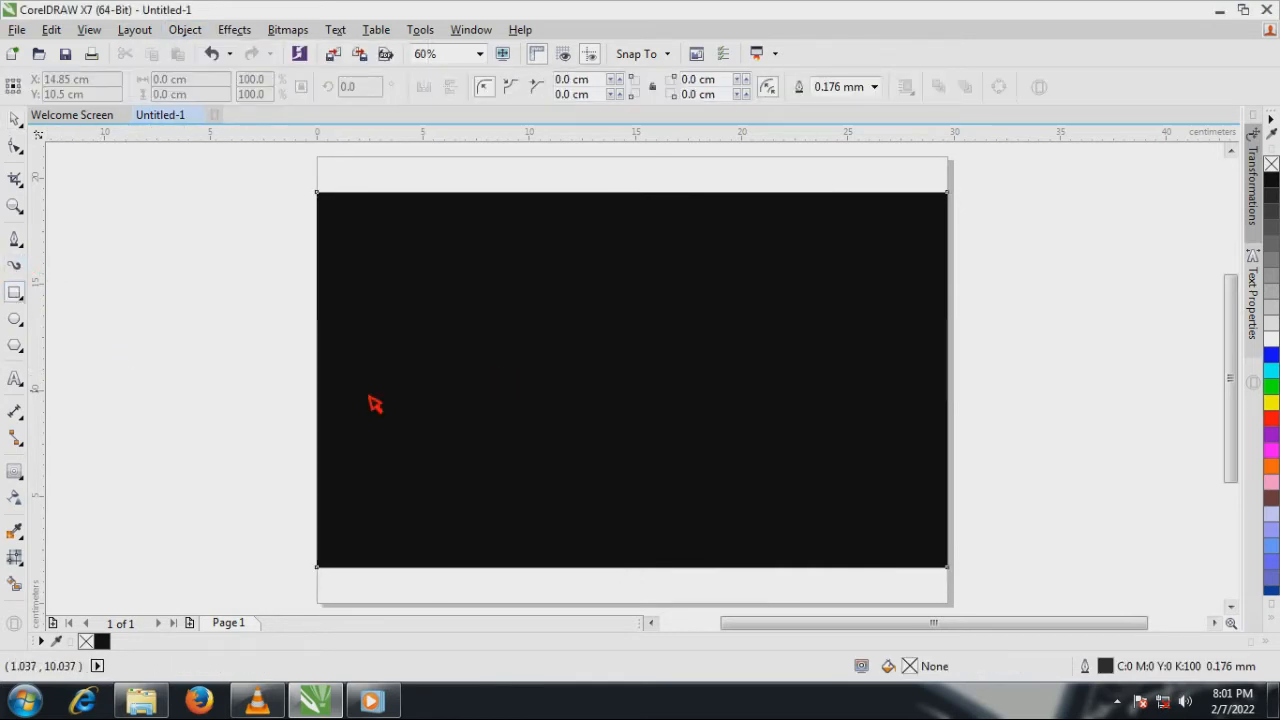
mouse_move(345, 354)
left_mouse_down()
mouse_move(646, 401)
mouse_move(757, 396)
left_mouse_up()
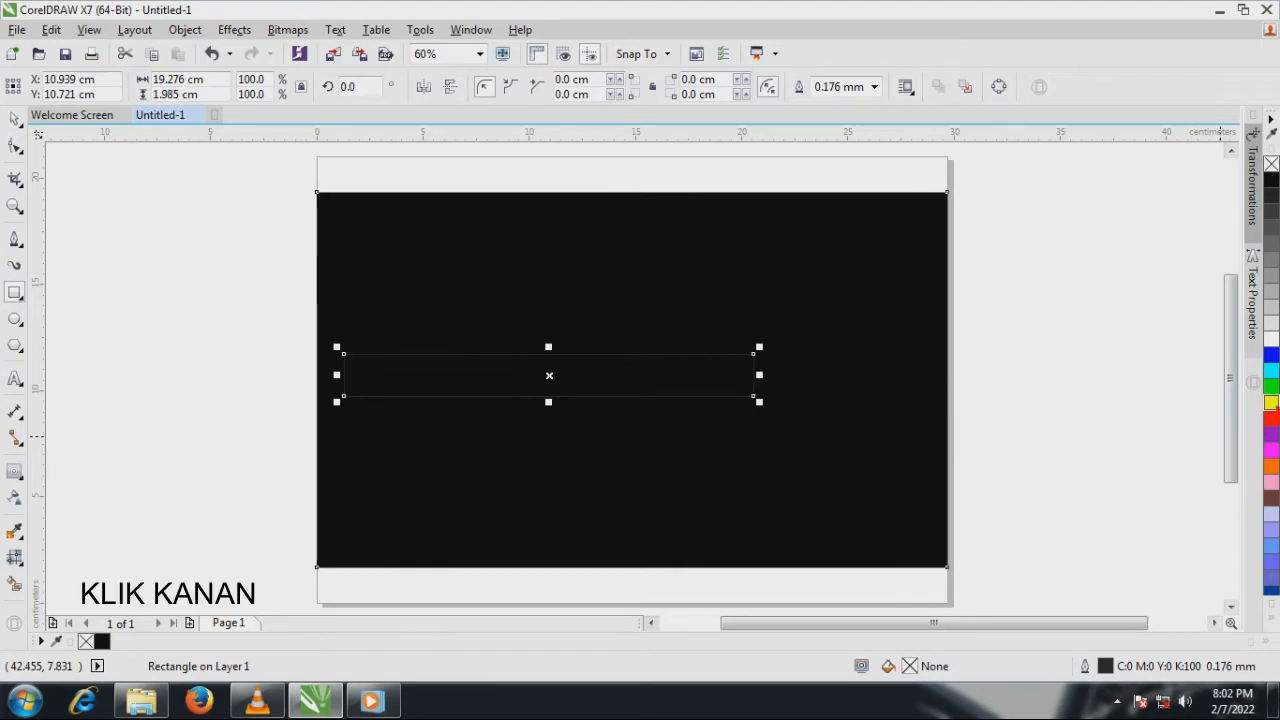
right_click(1271, 402)
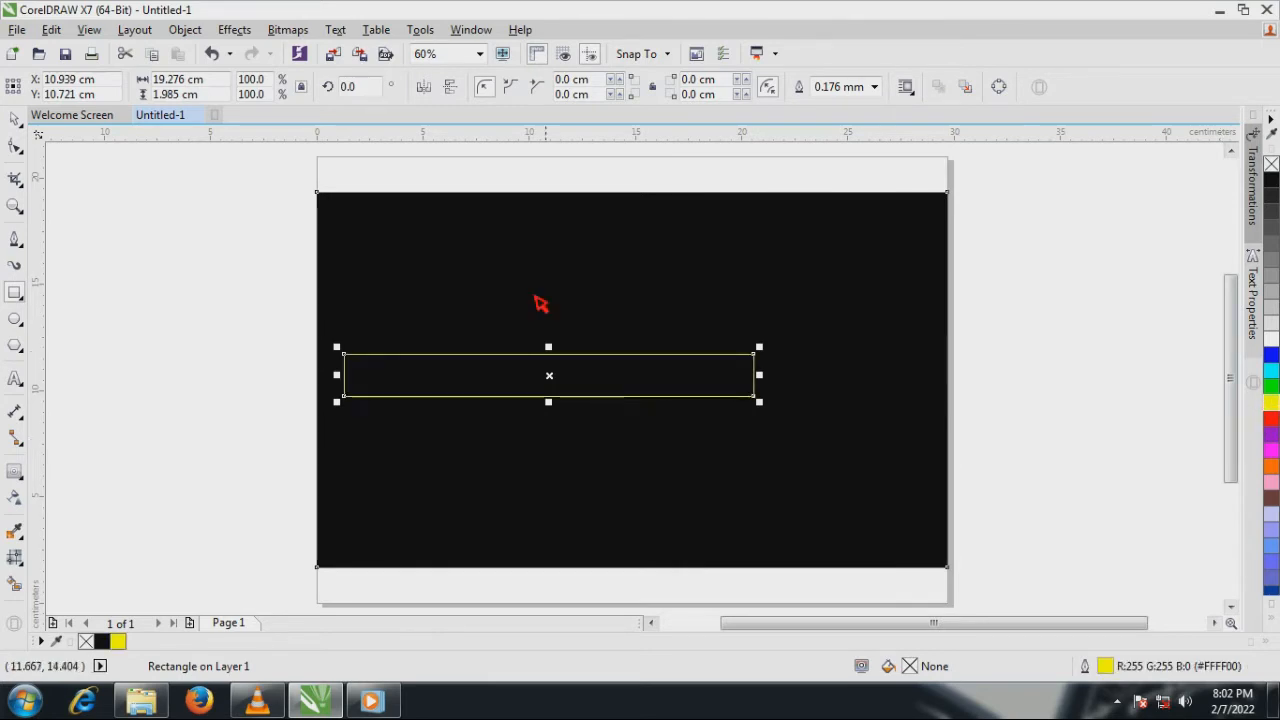
left_click(15, 120)
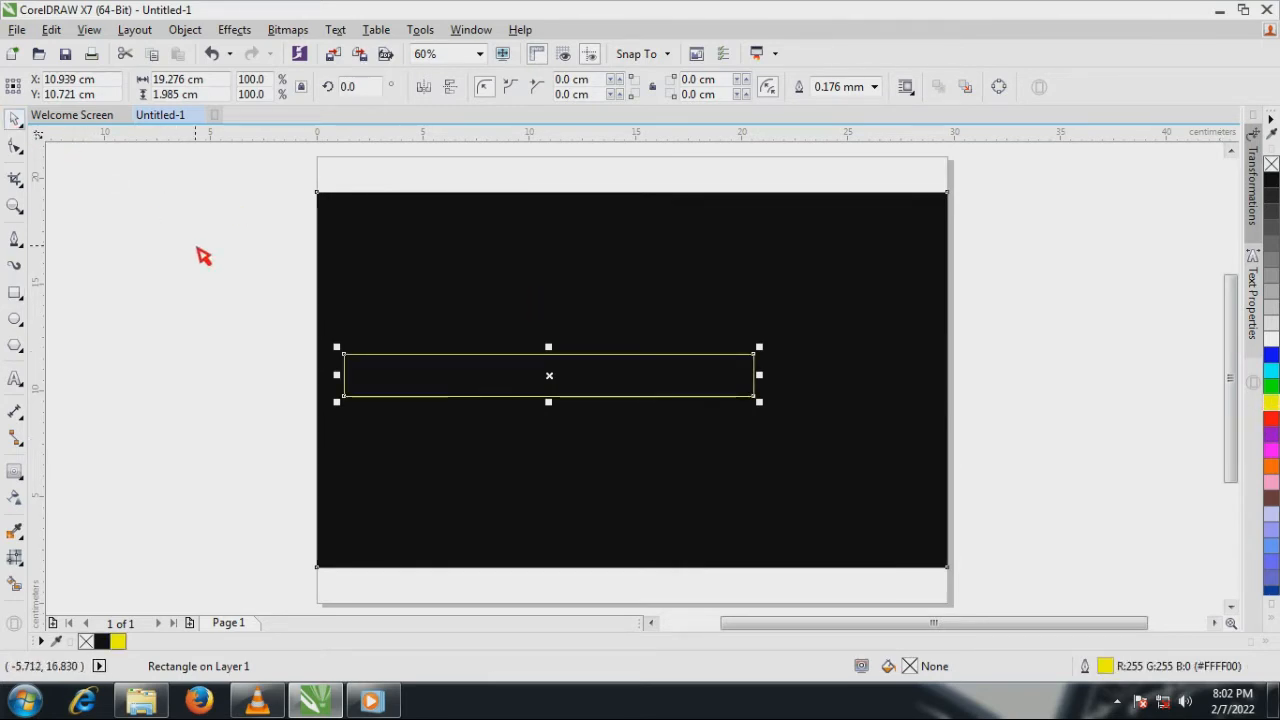
left_click(204, 257)
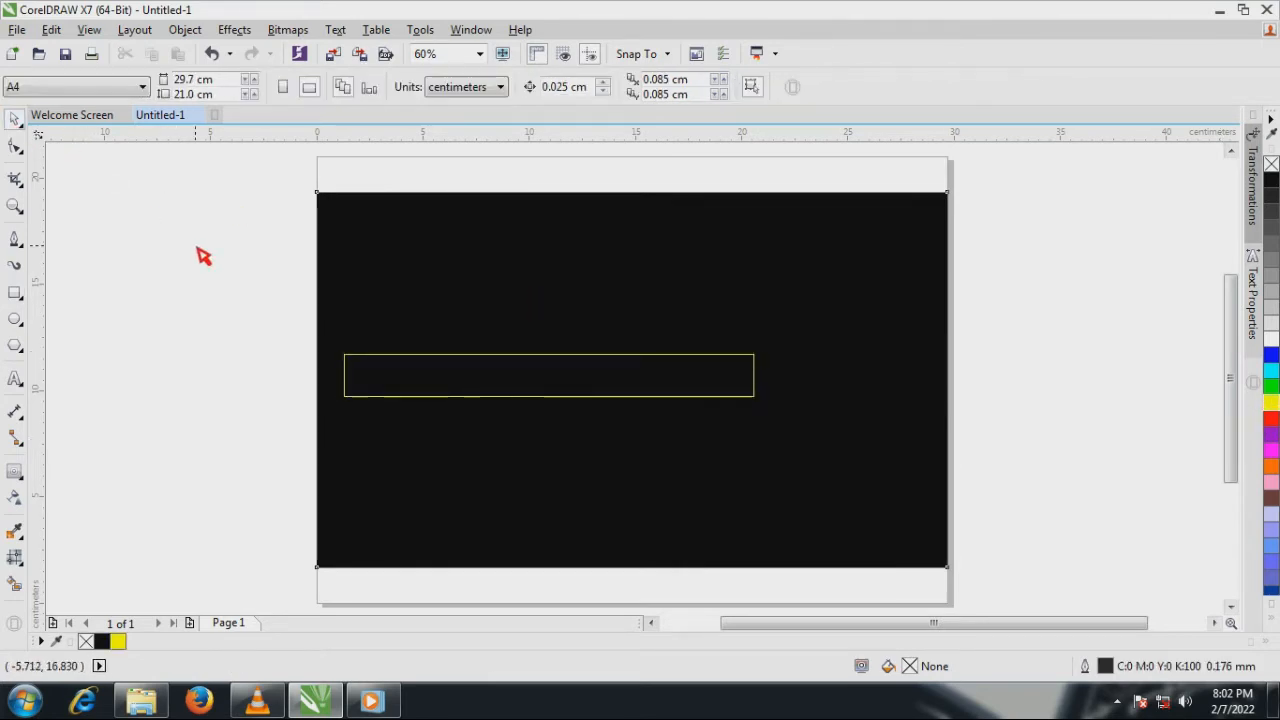
Step: Draw an ellipse about 4.7 × 2.5 cm overlapping the right end of the long rectangle and outline it in yellow
left_click(16, 320)
scroll(752, 397, "up", 2)
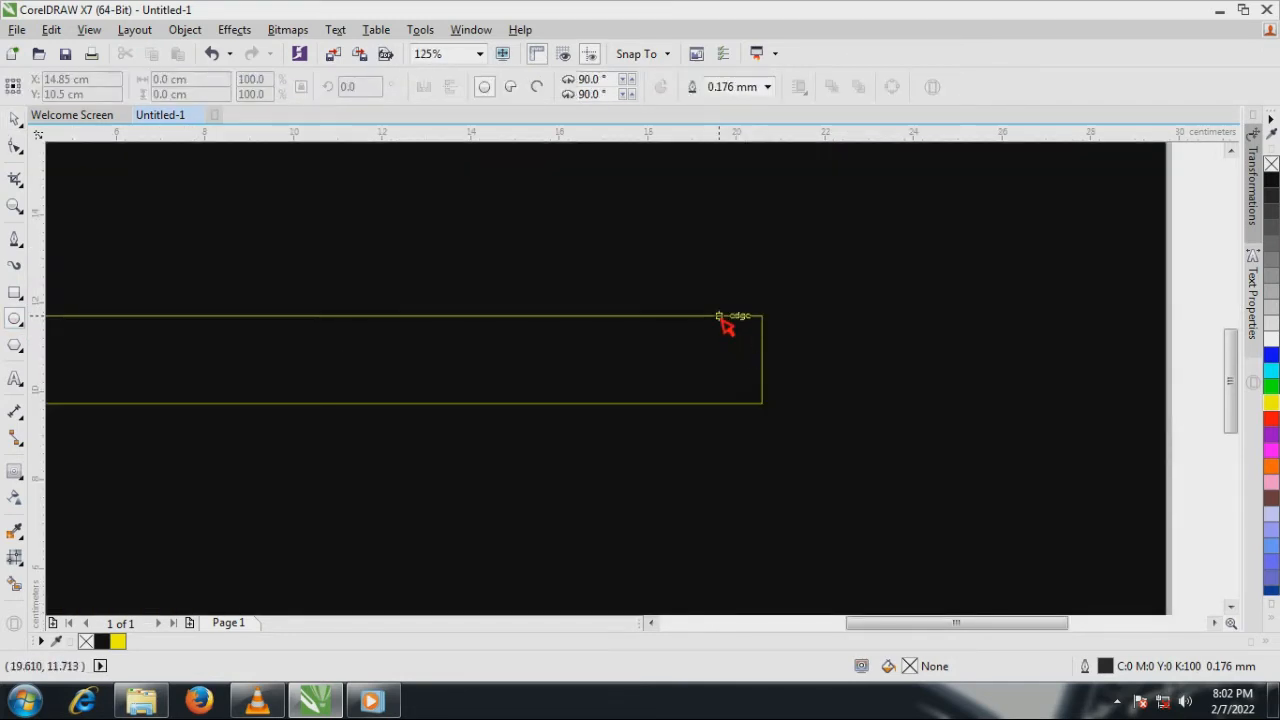
left_click_drag(718, 317, 932, 437)
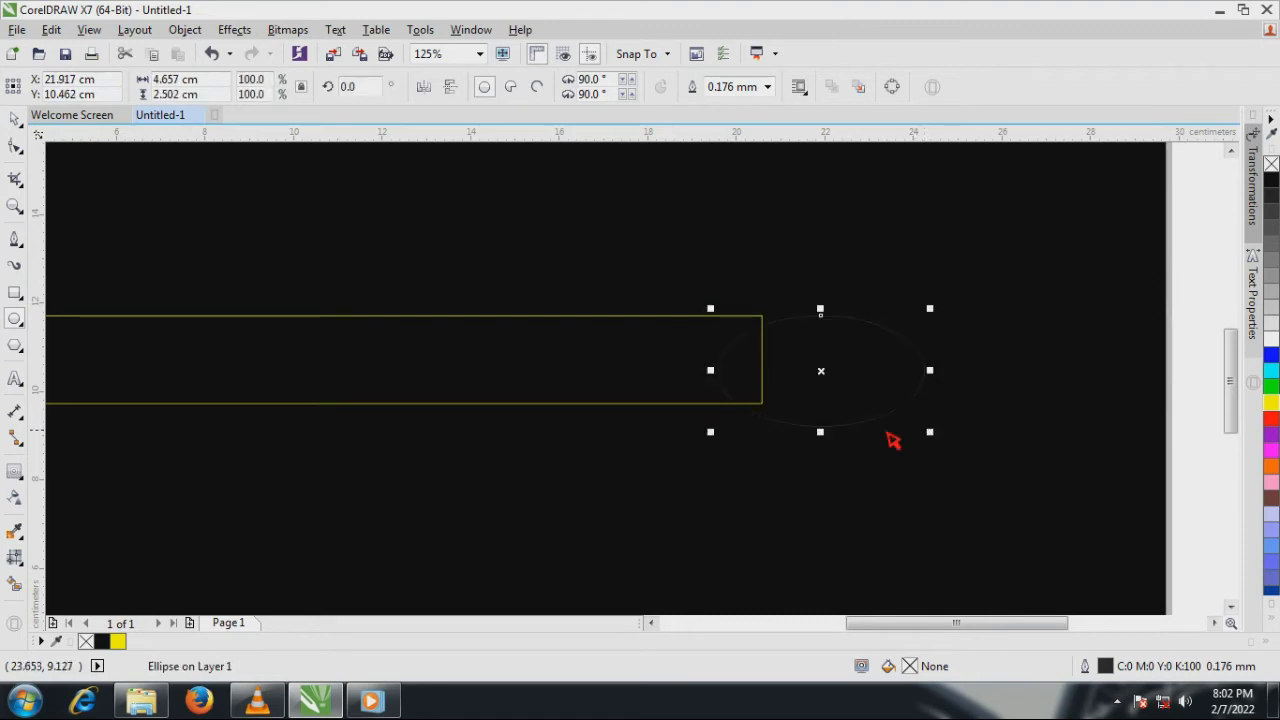
left_click(15, 119)
right_click(1271, 403)
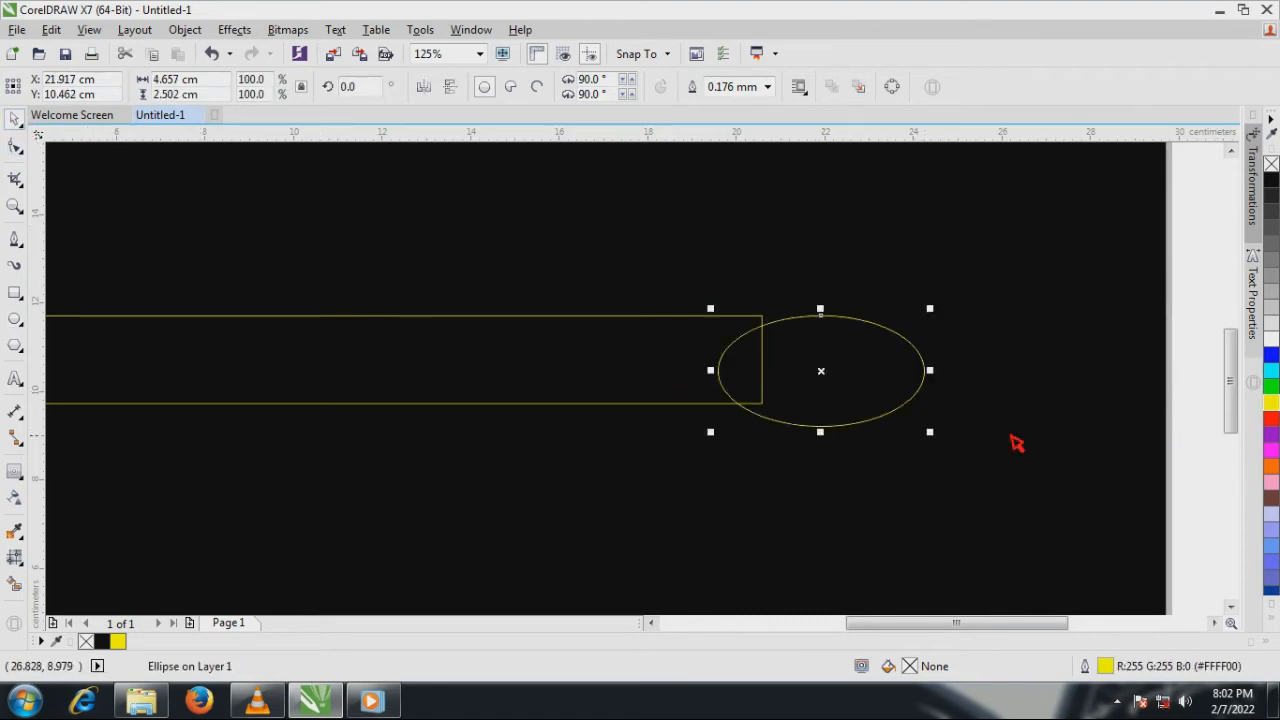
Step: Centre the ellipse vertically on the long rectangle and resize it to about 4.5 × 2.8 cm
left_click(698, 365, "shift")
key("shift+e")
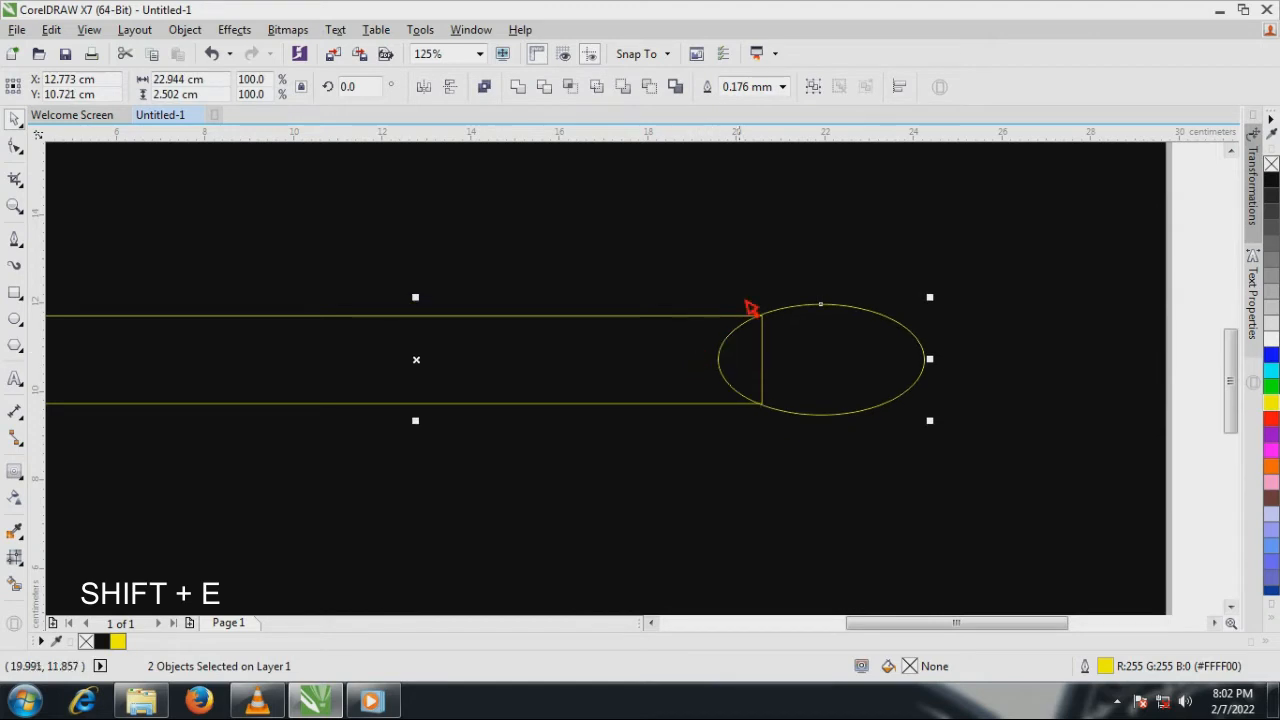
left_click(849, 377)
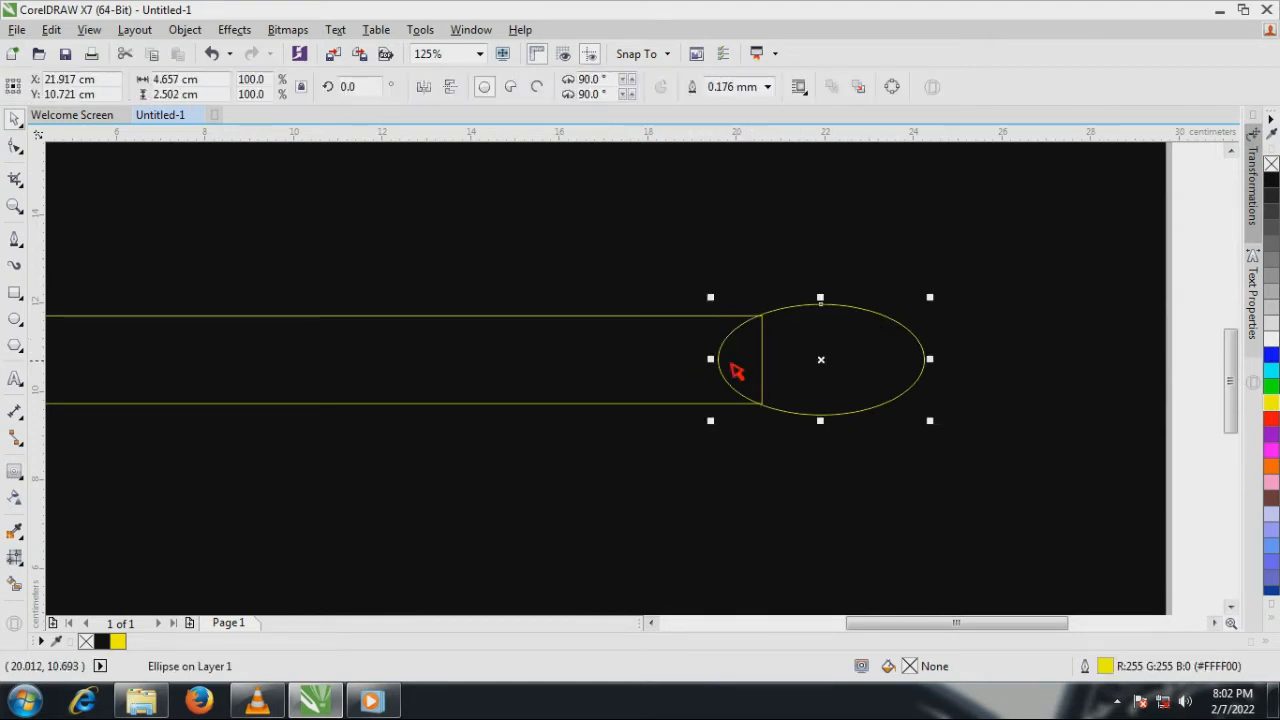
left_click_drag(710, 359, 741, 360)
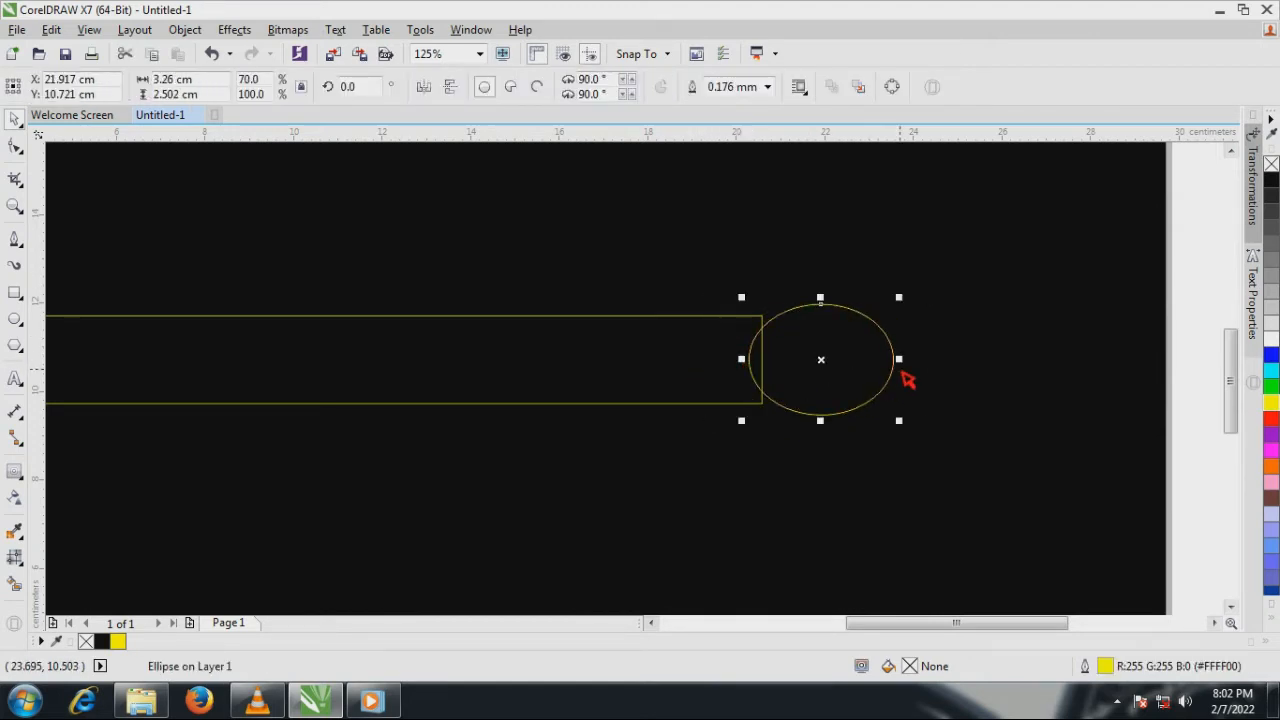
mouse_move(899, 360)
left_mouse_down()
mouse_move(937, 366)
mouse_move(885, 378)
left_mouse_up()
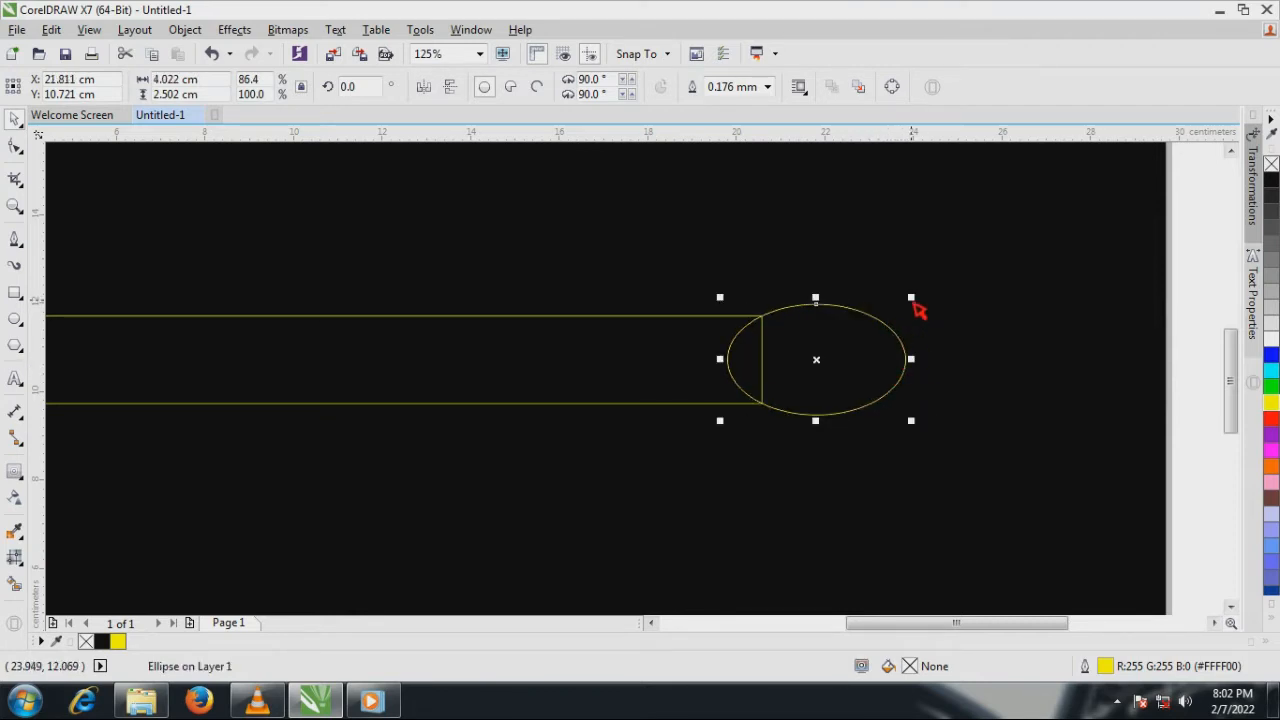
left_click_drag(913, 302, 921, 290)
Step: Copy the ellipse onto the bar's end, narrow it to about 1.5 cm, and position it to cross the large ellipse at the bar's long edges
left_click_drag(878, 346, 726, 332)
left_click(760, 362)
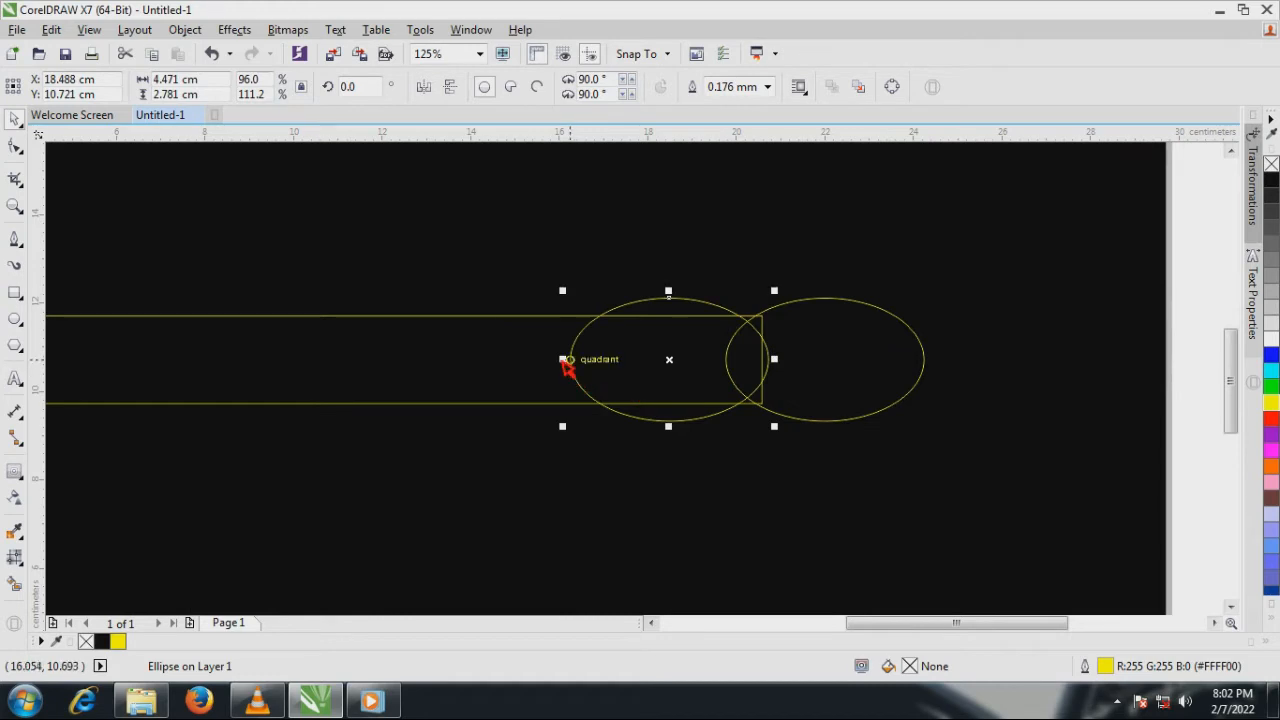
left_click_drag(566, 362, 710, 389)
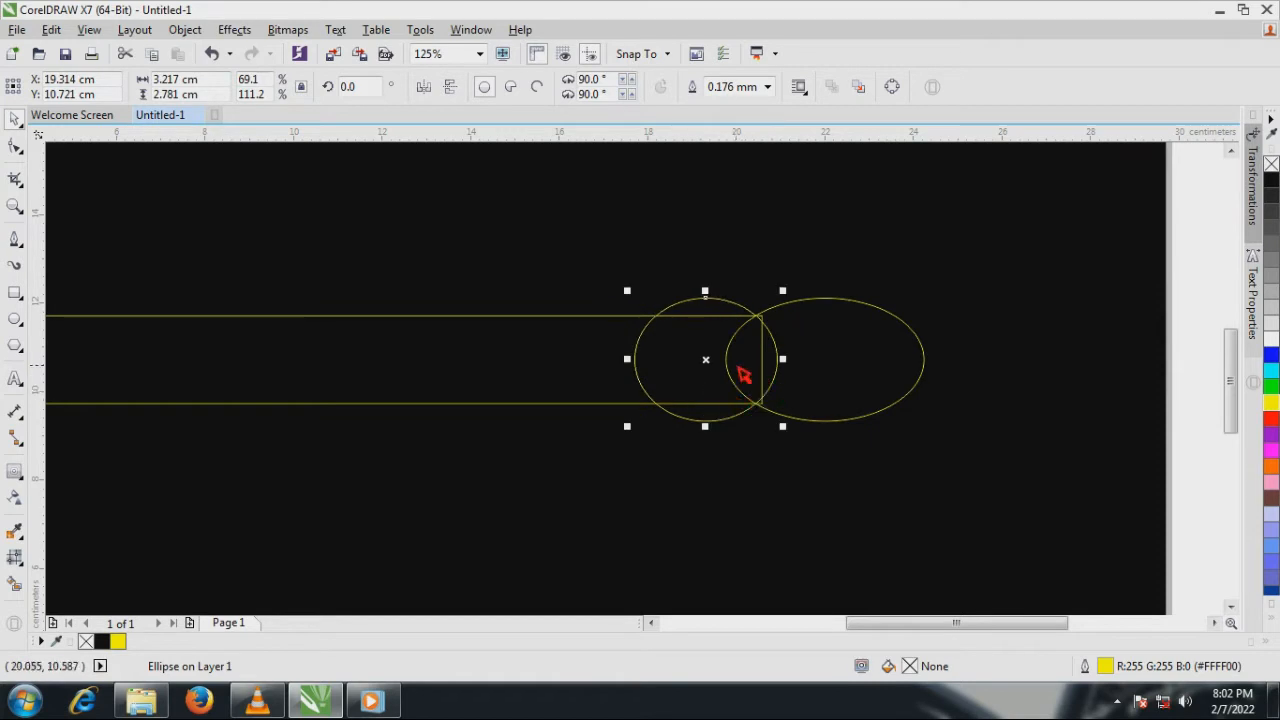
scroll(737, 366, "up", 2)
left_click_drag(831, 357, 777, 371)
left_click_drag(663, 370, 703, 366)
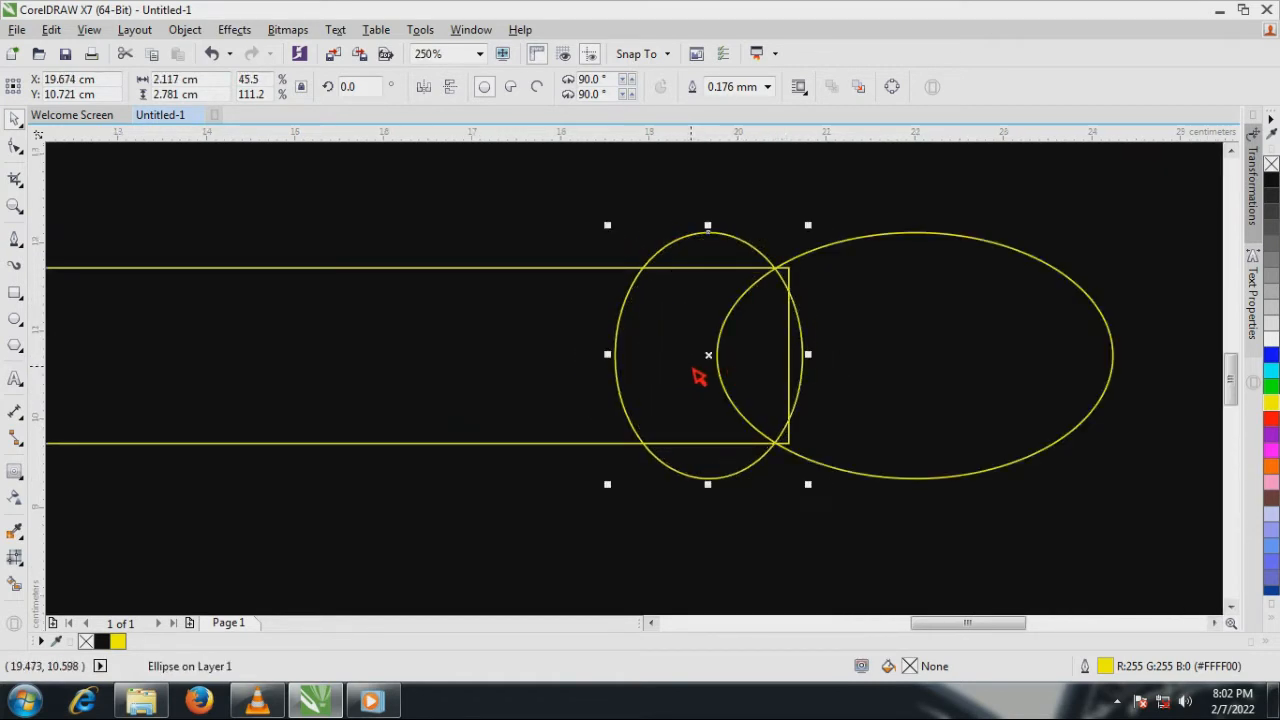
left_click_drag(814, 362, 792, 364)
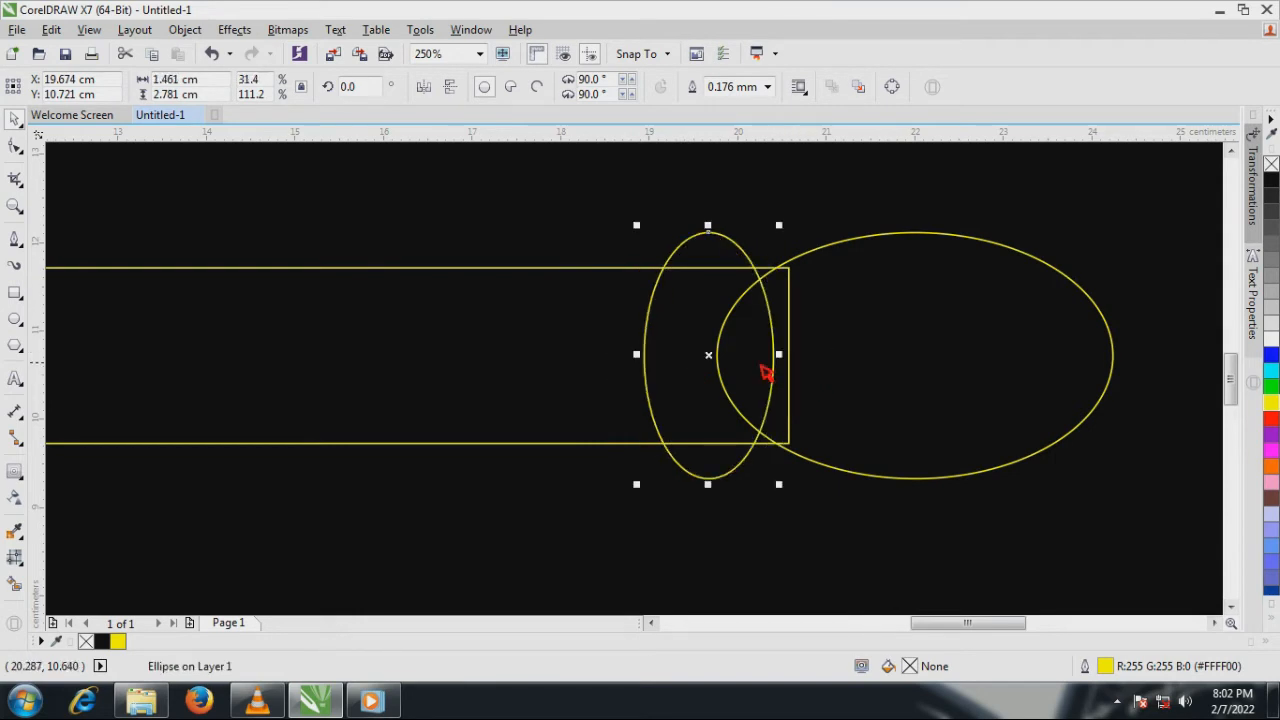
left_click_drag(694, 366, 708, 363)
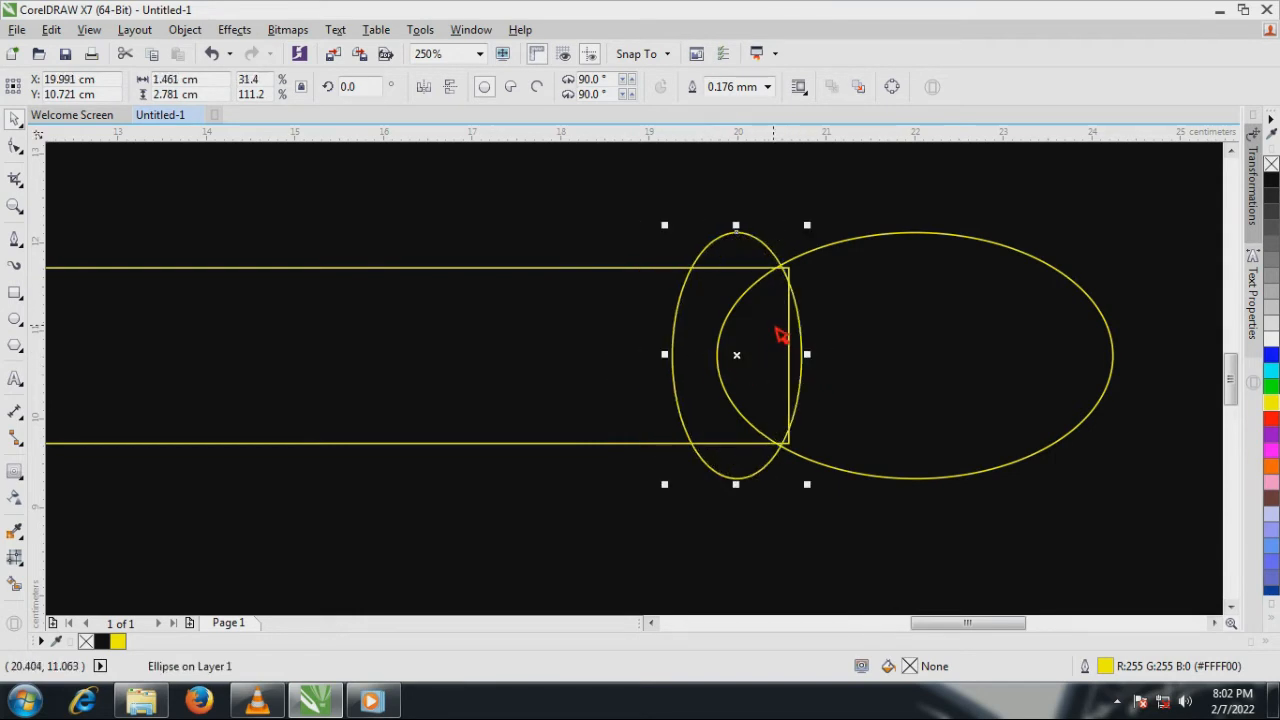
scroll(781, 335, "up", 2)
left_click_drag(786, 337, 771, 337)
Step: Cut the narrow ellipse out of the large one with Back Minus Front and shift the resulting head slightly left over the bar
key("shift")
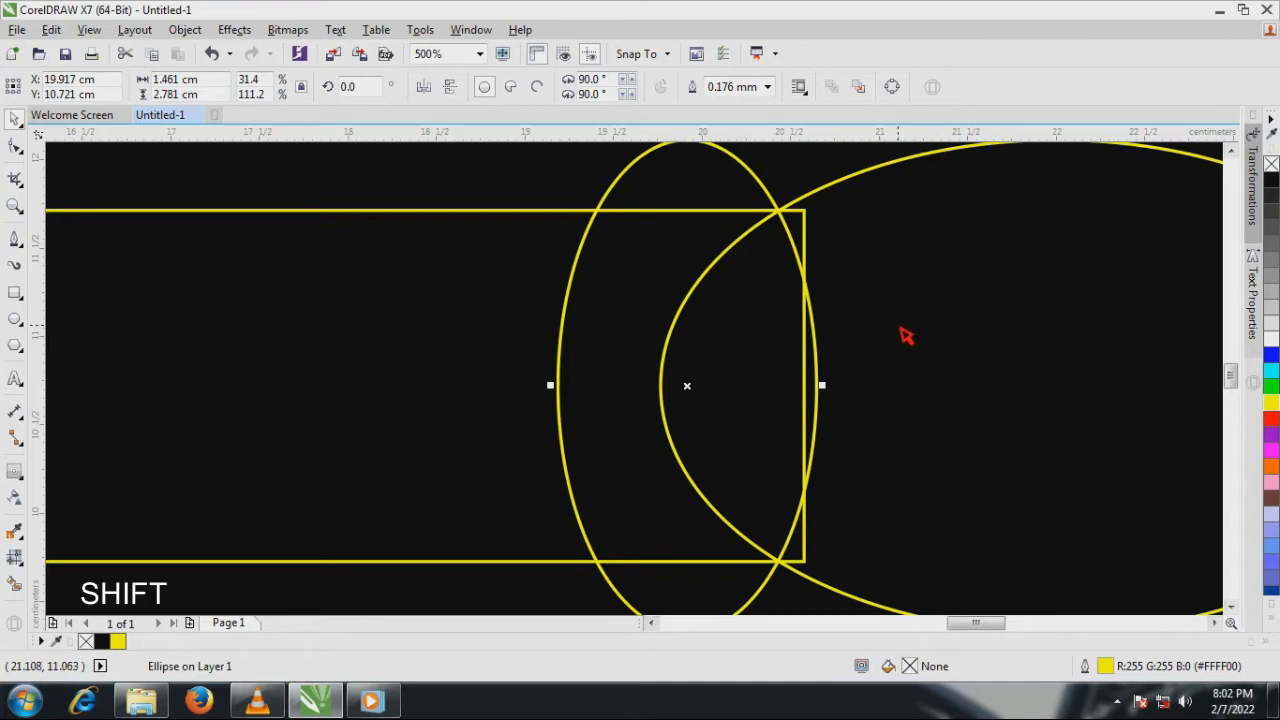
left_click(906, 336, "shift")
left_click(648, 88)
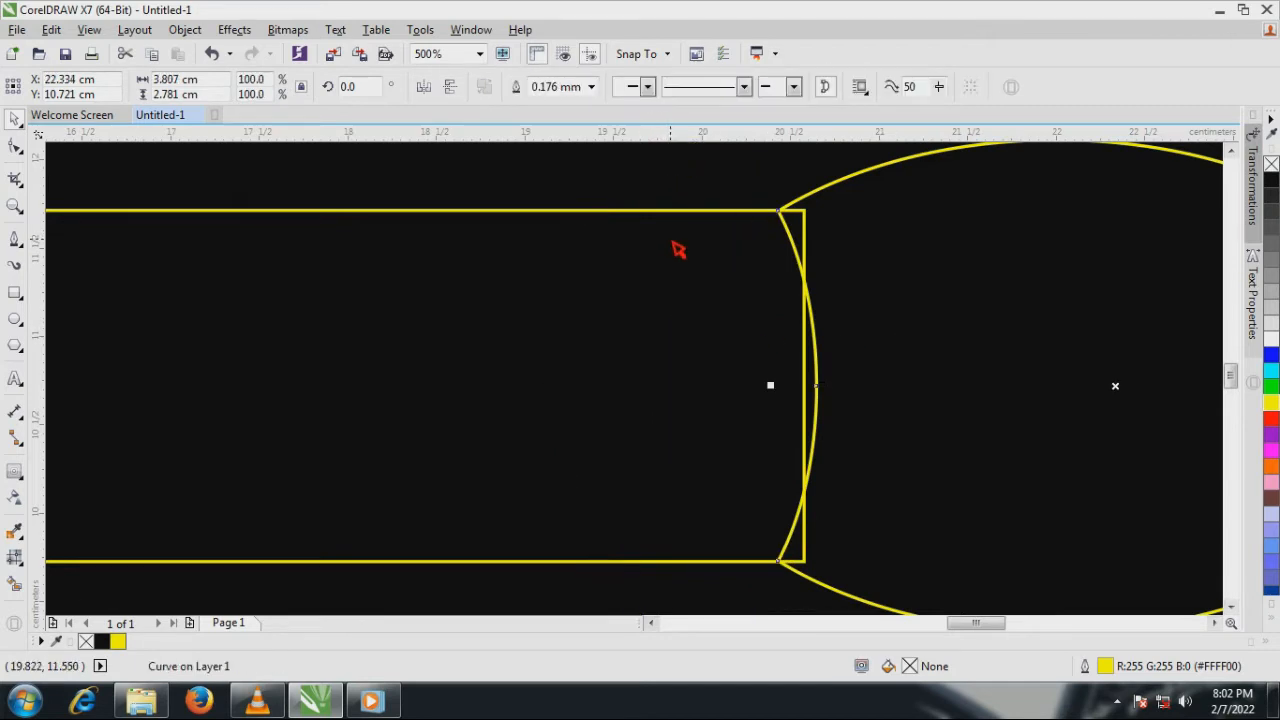
scroll(678, 249, "down", 2)
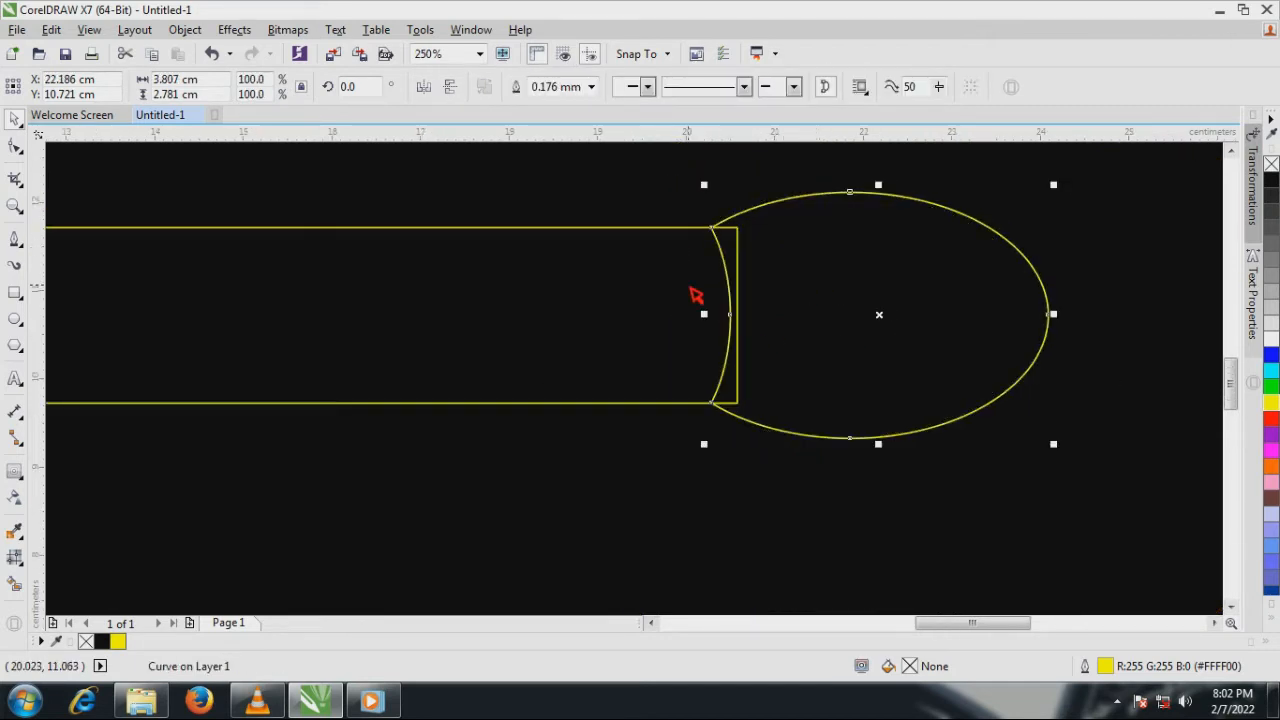
Step: Trim the bar's end with the head shape and move the head slightly right to leave a narrow gap
left_click(691, 290, "shift")
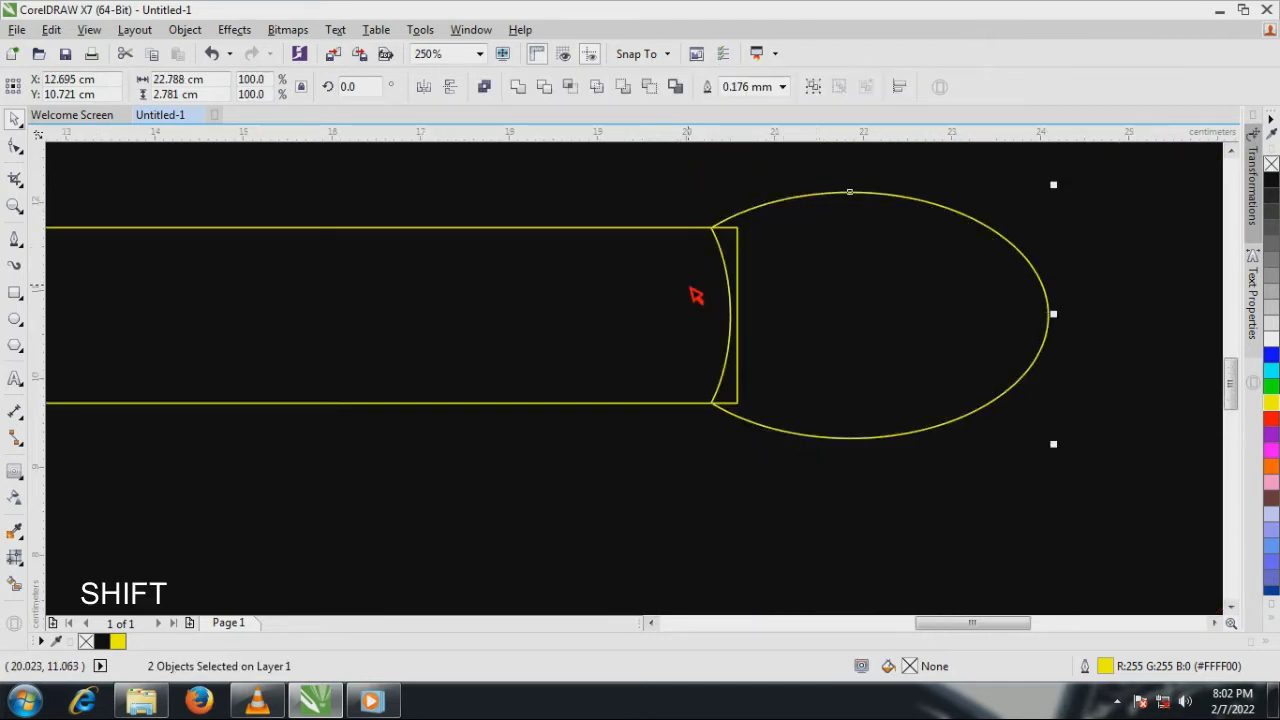
left_click(548, 88)
left_click(788, 320)
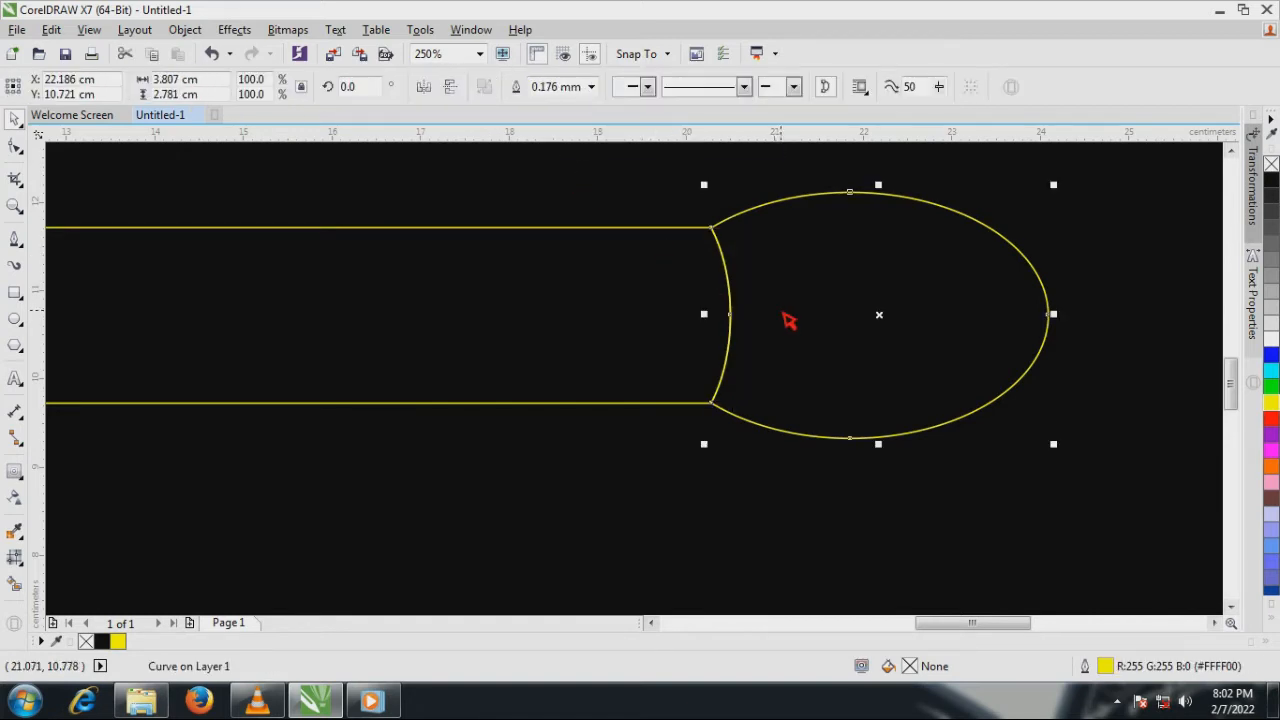
left_click_drag(790, 325, 806, 323)
Step: Scale the bar and head together to about 8.5 × 1 cm and place them in the lower middle of the black background
scroll(766, 366, "down", 5)
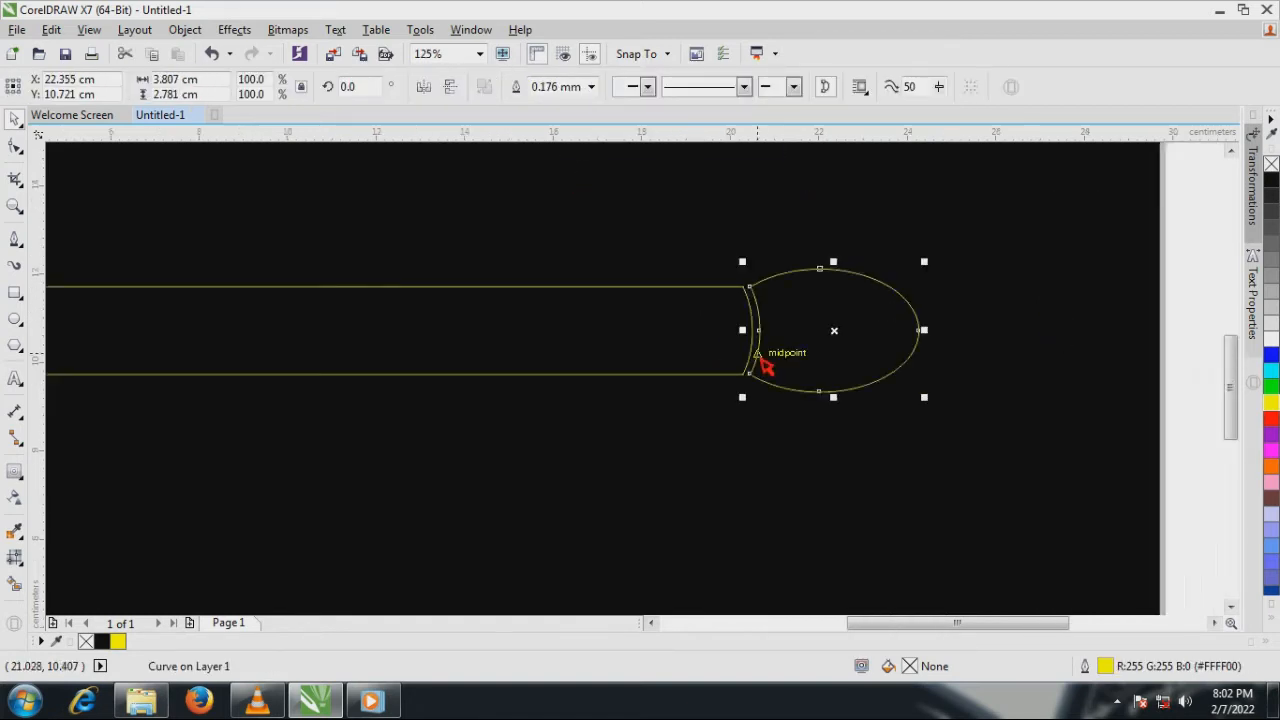
left_click_drag(886, 310, 514, 408)
left_click_drag(803, 378, 677, 394)
scroll(720, 394, "up", 2)
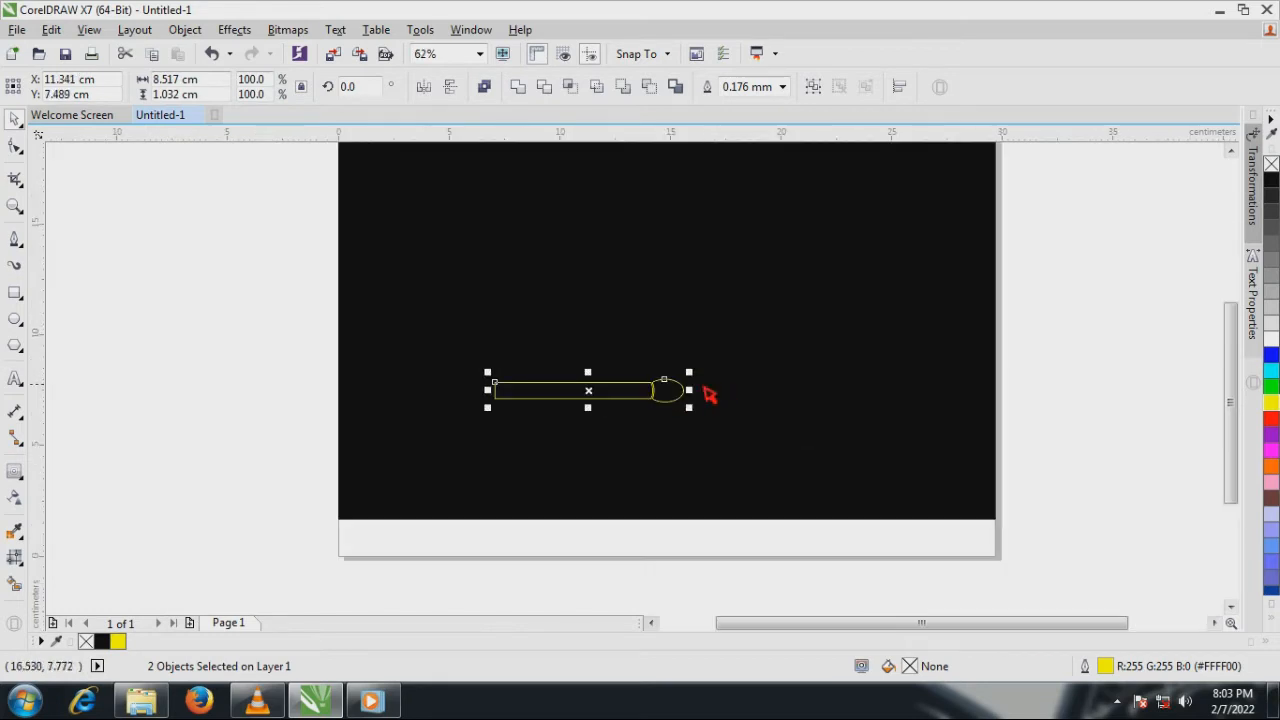
Step: Draw a tall ellipse about 3 × 8.6 cm rising over the matchstick head and give it a yellow outline
left_click(17, 245)
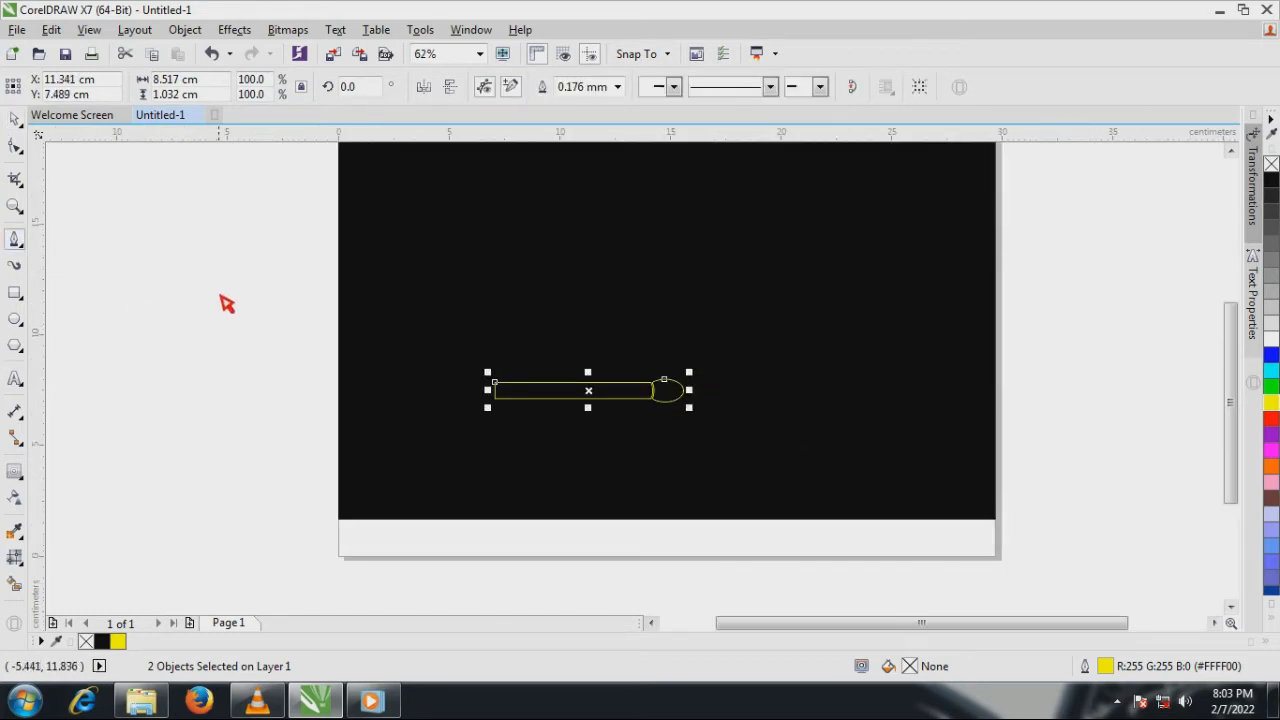
left_click(16, 320)
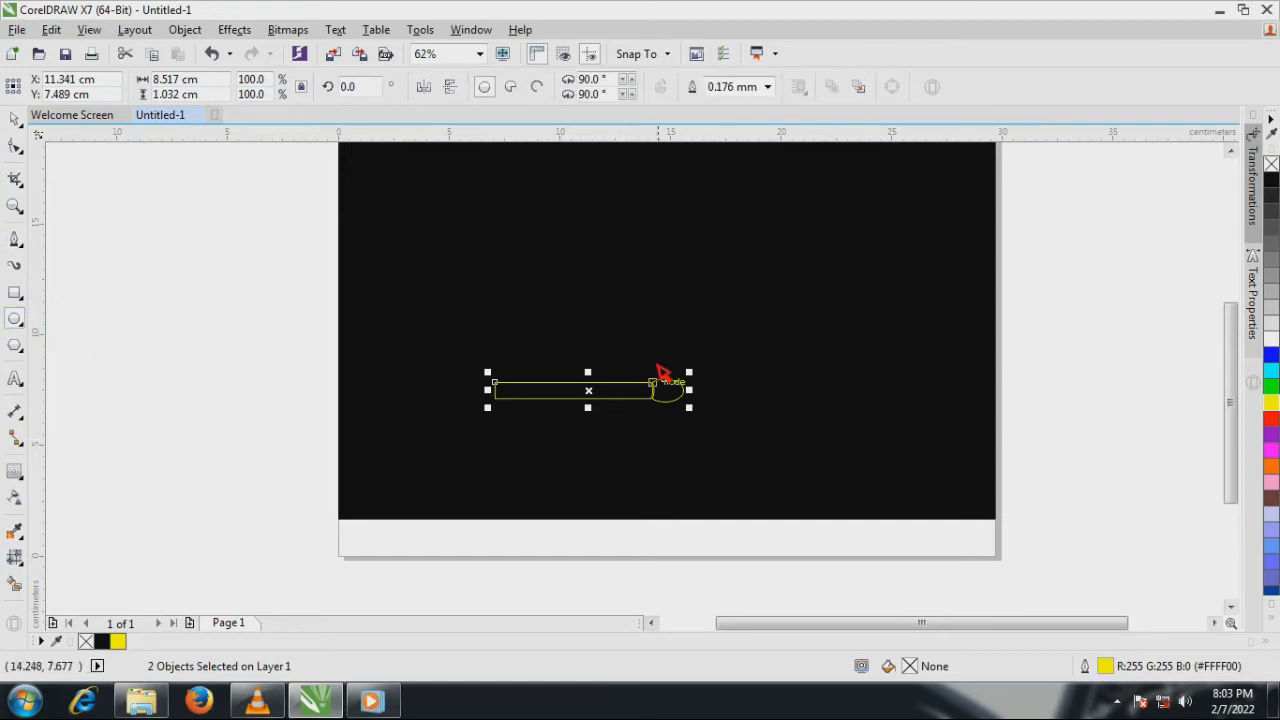
left_click_drag(643, 233, 713, 428)
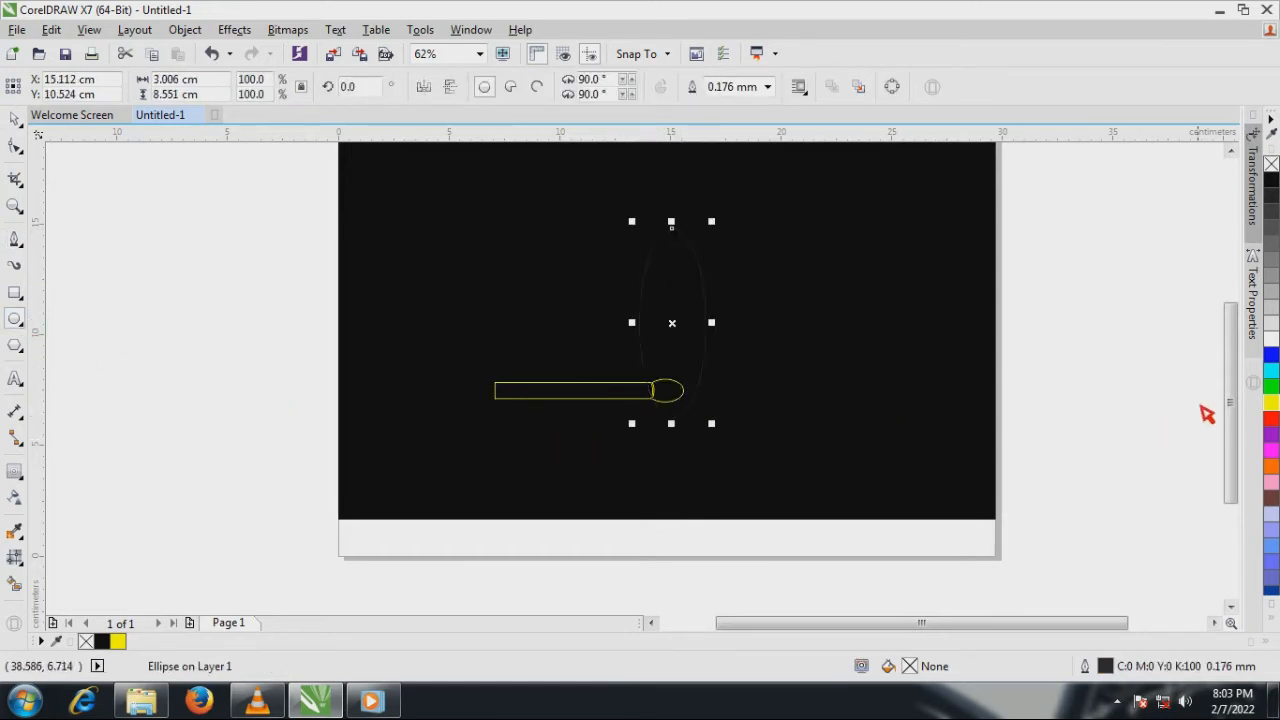
right_click(1271, 402)
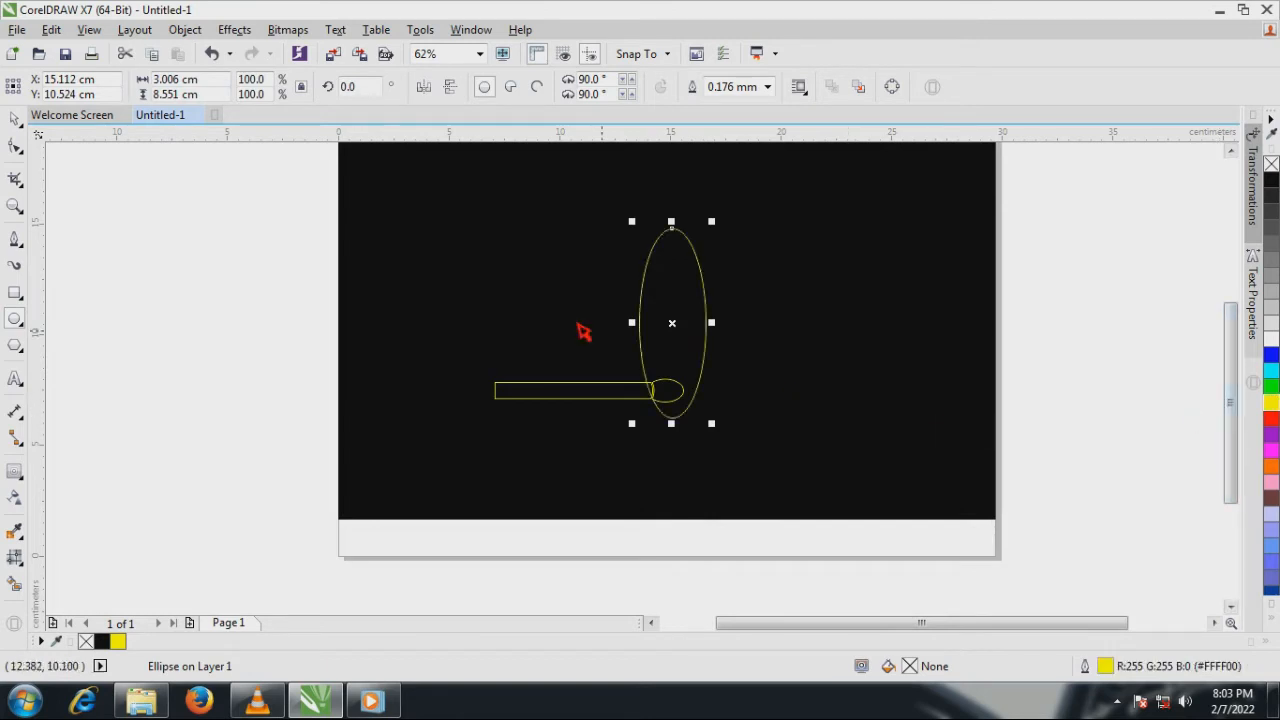
left_click(17, 121)
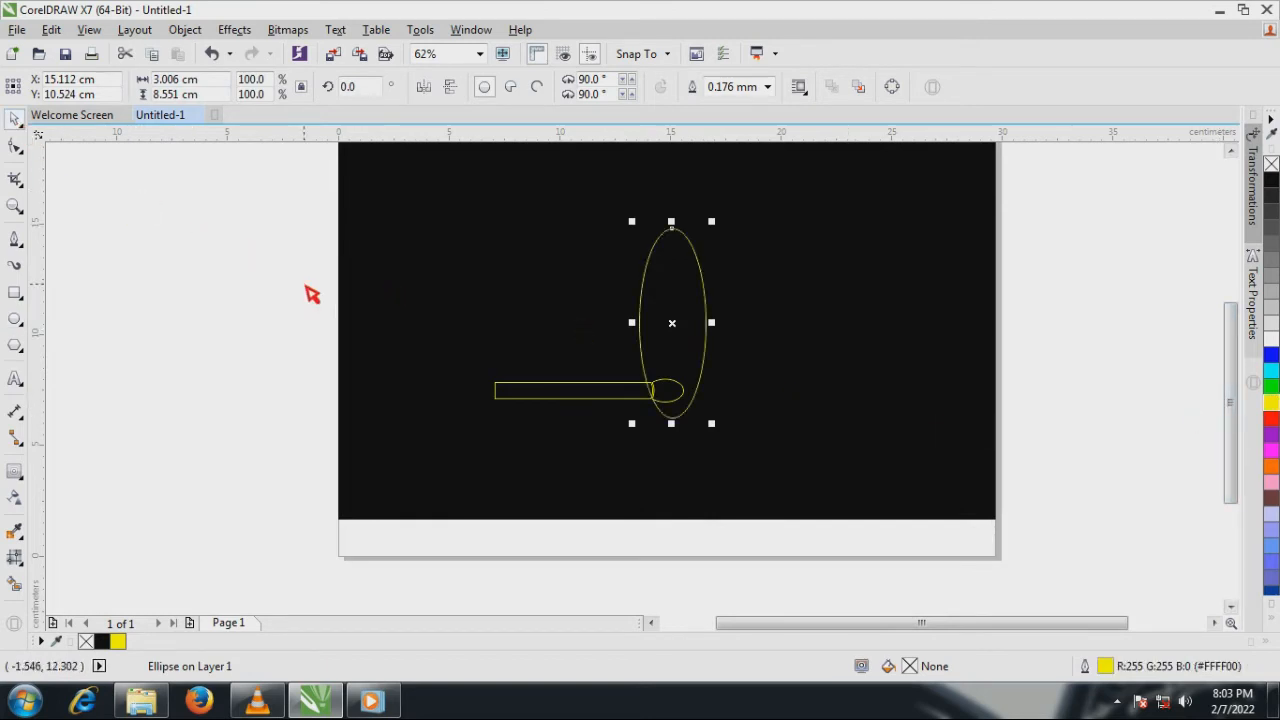
Step: Convert the tall ellipse to curves and activate the Shape tool to edit its nodes
left_click(186, 32)
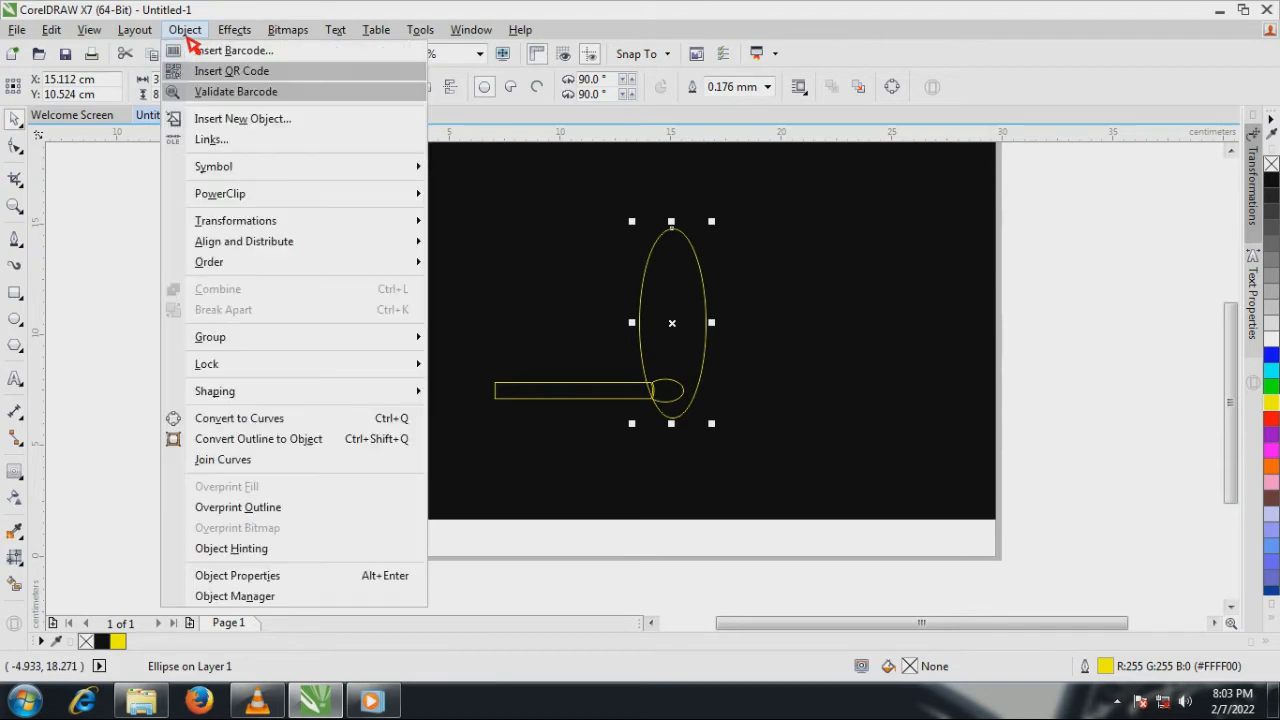
left_click(240, 419)
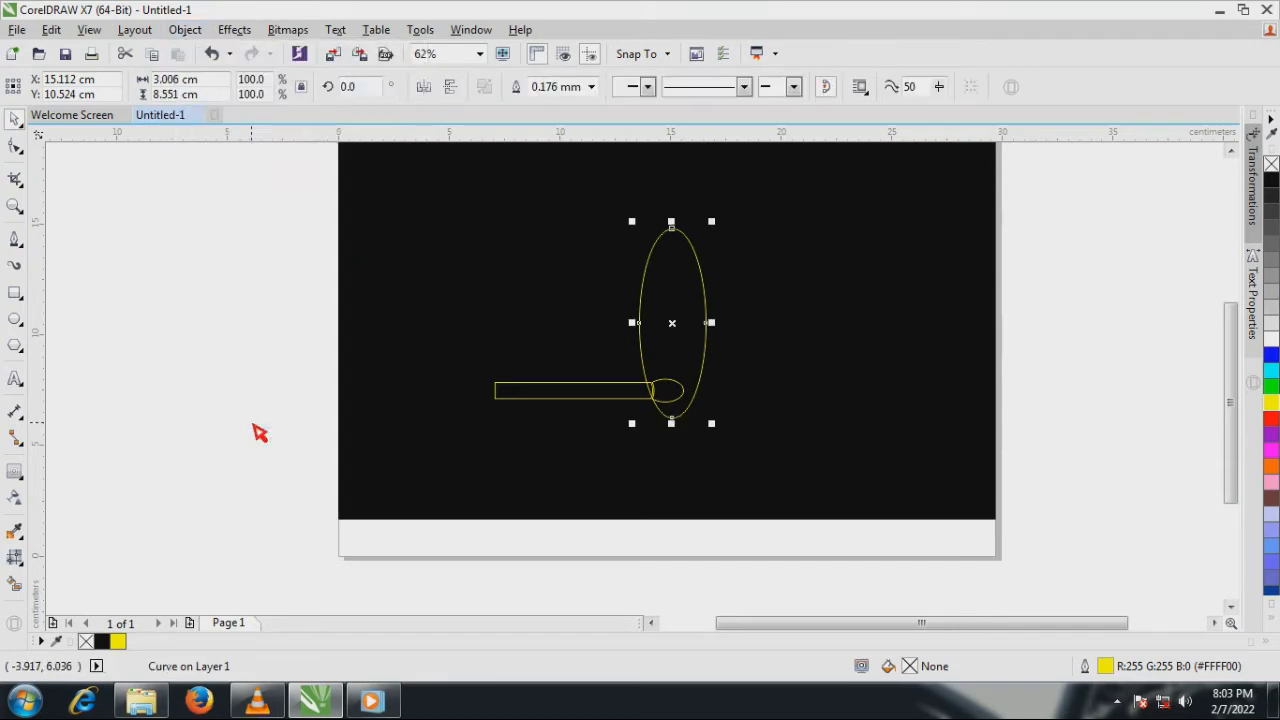
left_click(15, 147)
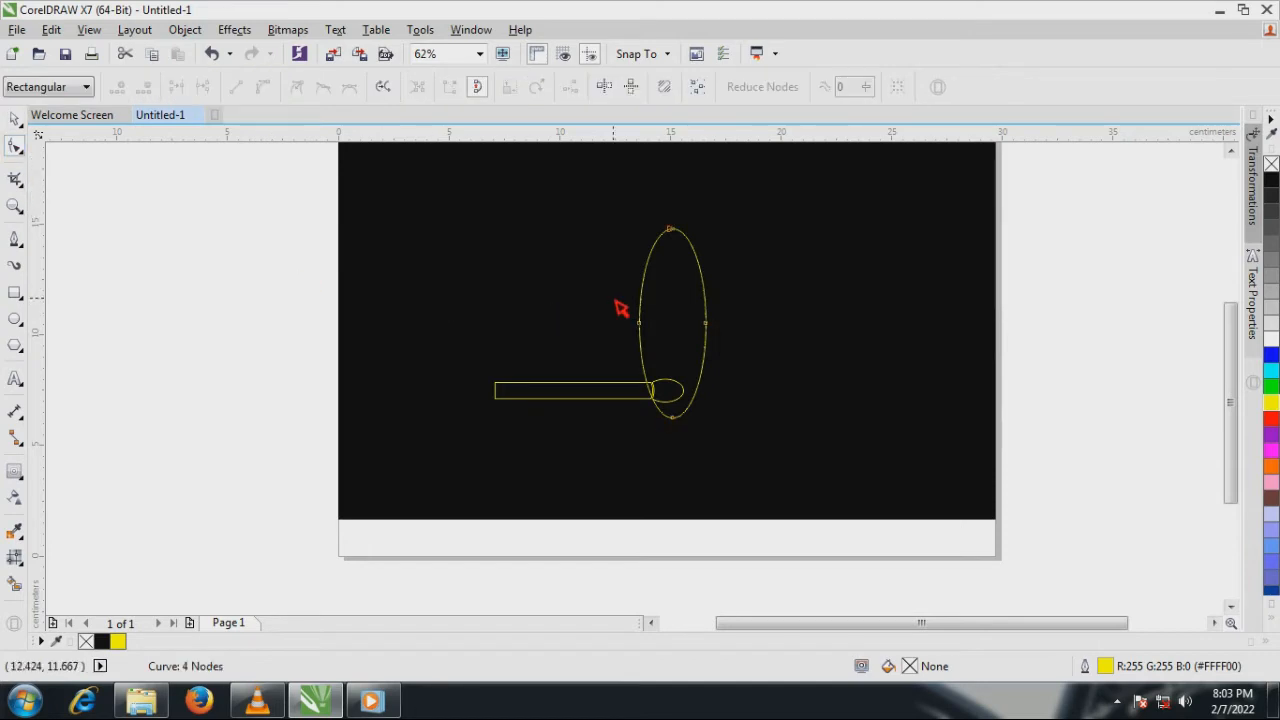
Step: Select all four nodes of the tall ellipse curve and turn them into cusp nodes
left_click_drag(691, 246, 691, 246)
left_click_drag(581, 190, 788, 451)
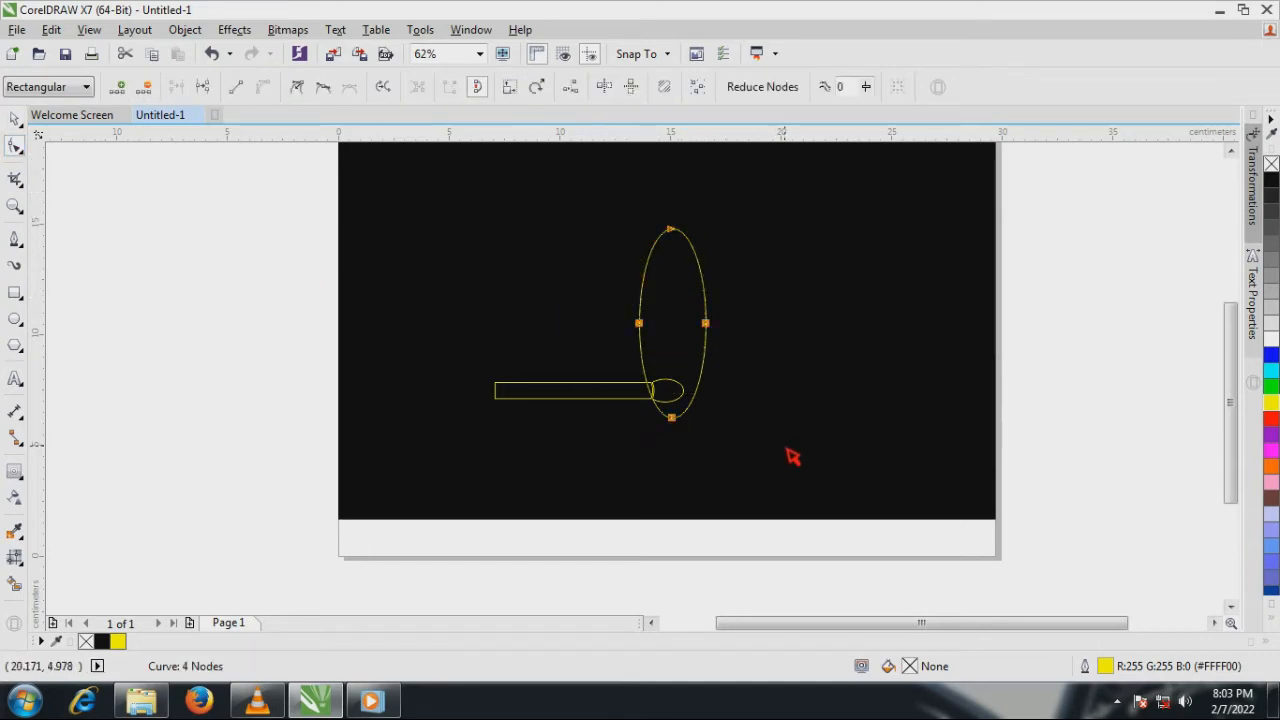
left_click(305, 97)
Step: Bend the left side of the tall curve into an S-shape that sweeps inward and rises to a pointed flame tip
left_click_drag(636, 207, 703, 266)
scroll(695, 266, "up", 2)
left_click_drag(628, 208, 659, 288)
left_click(594, 400)
left_click_drag(593, 398, 586, 441)
left_click_drag(655, 285, 671, 341)
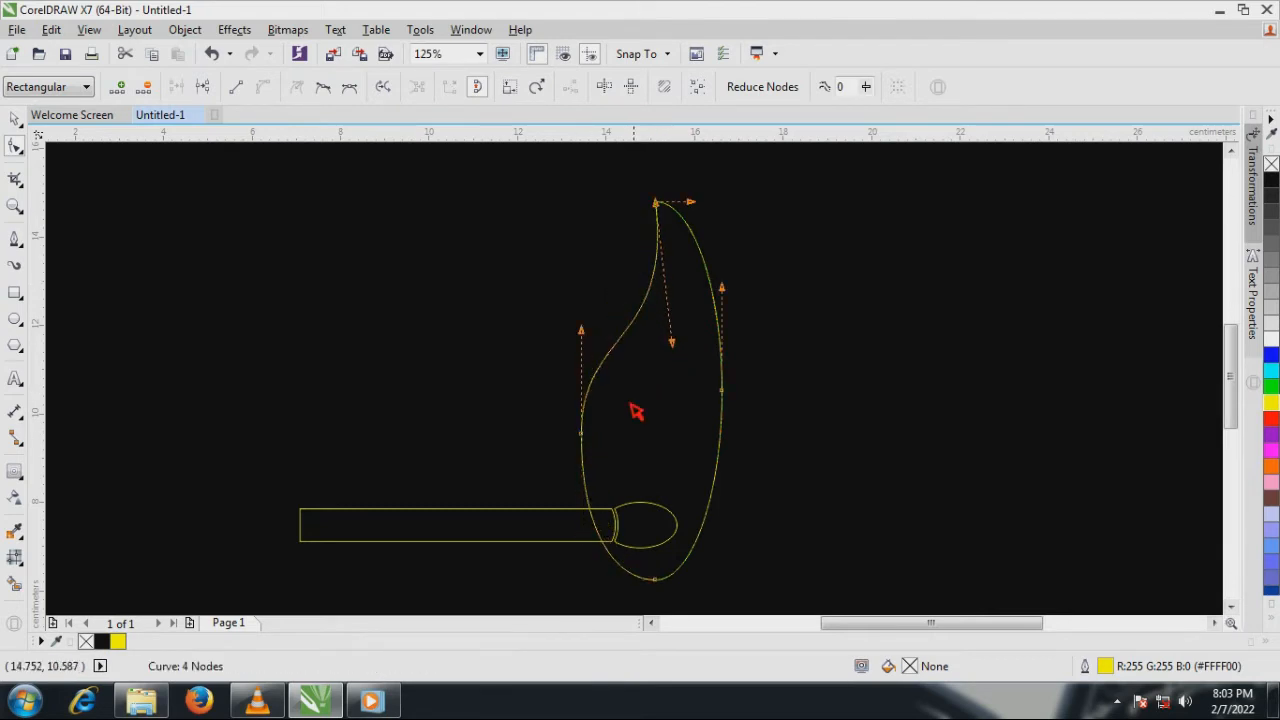
left_click_drag(583, 332, 600, 333)
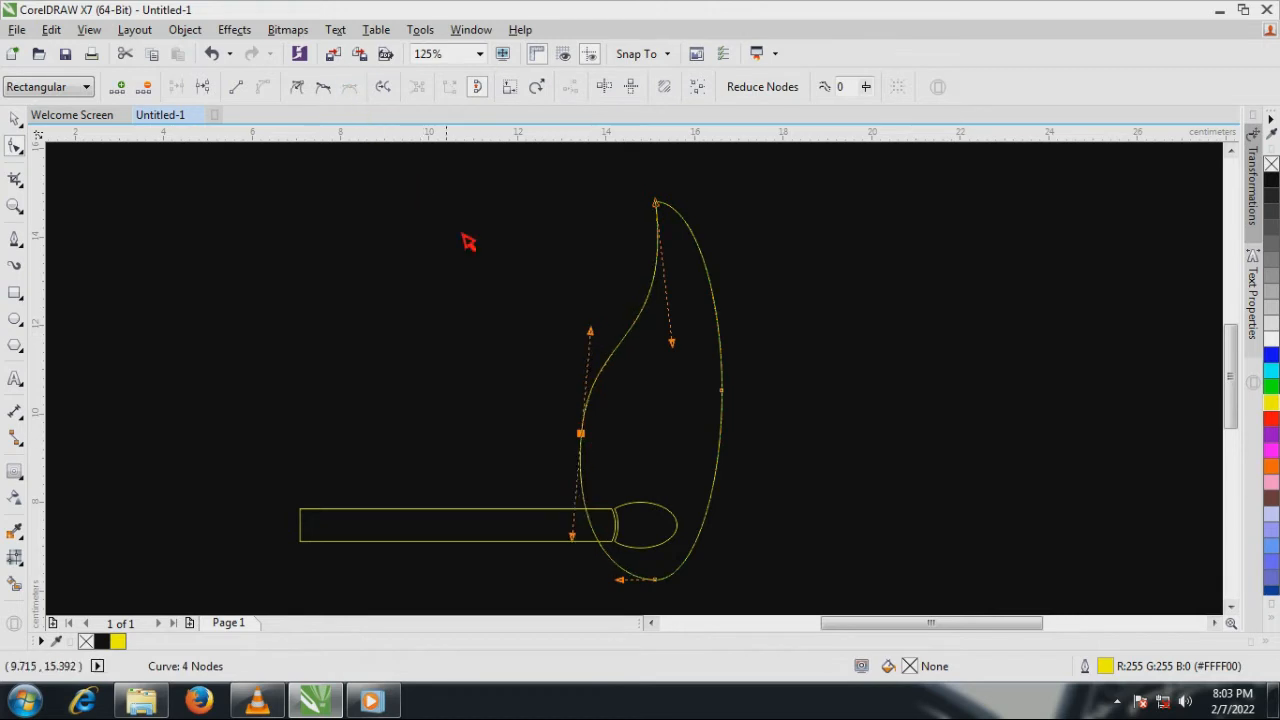
left_click_drag(600, 354, 676, 336)
Step: Move the flame's right node outward and down, and angle the tip's right handle downward to sharpen the point
left_click(721, 391)
left_click_drag(731, 403, 734, 424)
left_click_drag(691, 203, 692, 237)
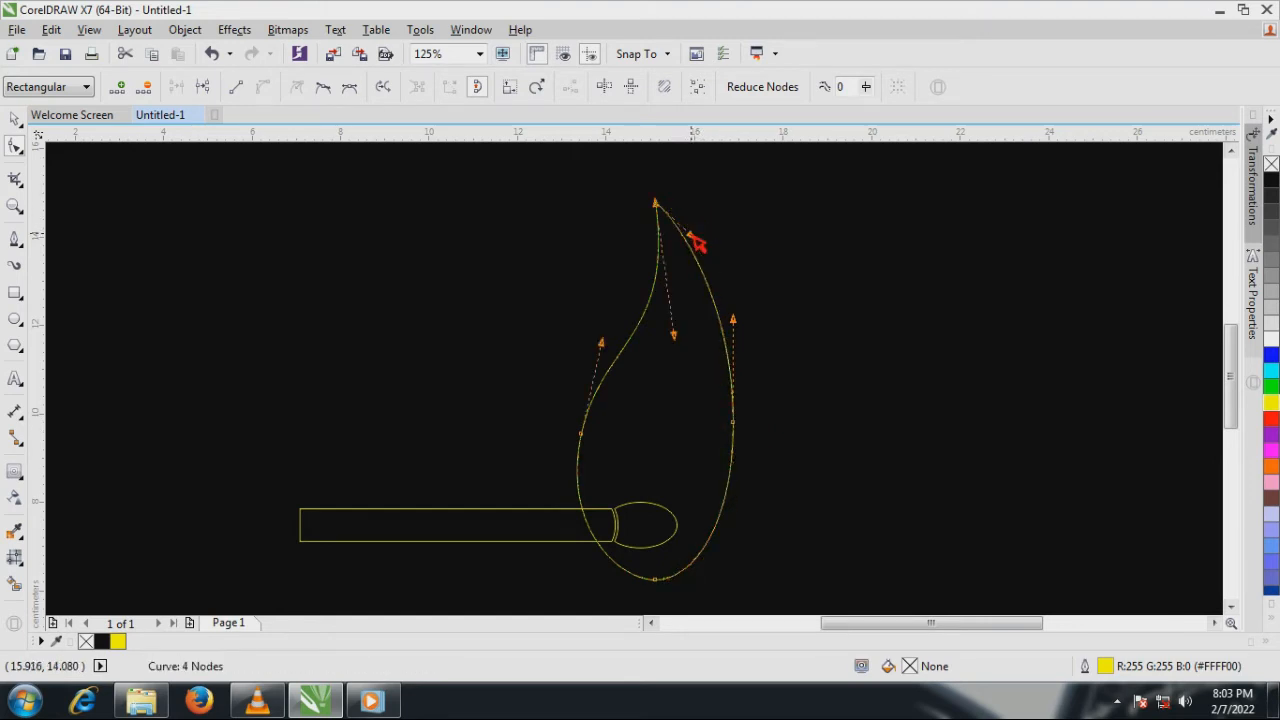
Step: Make the flame's bottom node symmetrical and shift it slightly left and down so the base rounds beneath the match head
left_click(733, 423)
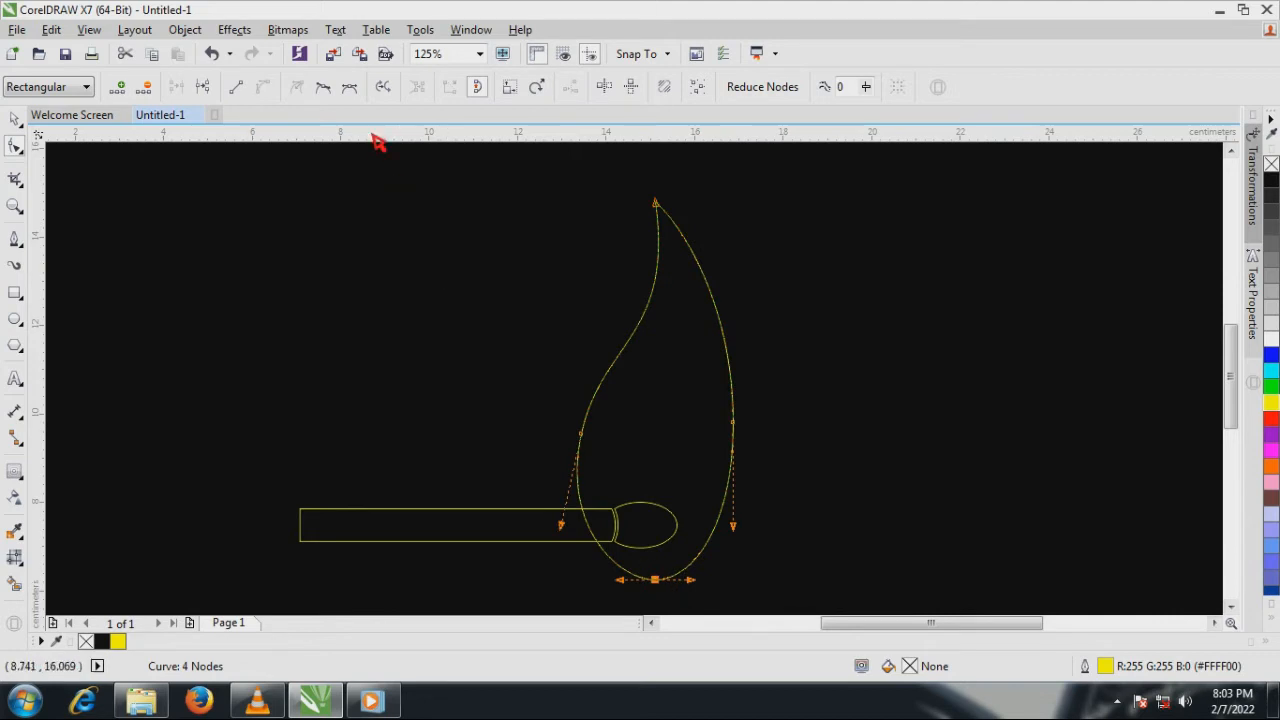
left_click(350, 87)
mouse_move(662, 588)
left_mouse_down()
mouse_move(644, 585)
mouse_move(690, 582)
mouse_move(641, 596)
left_mouse_up()
scroll(655, 475, "down", 1)
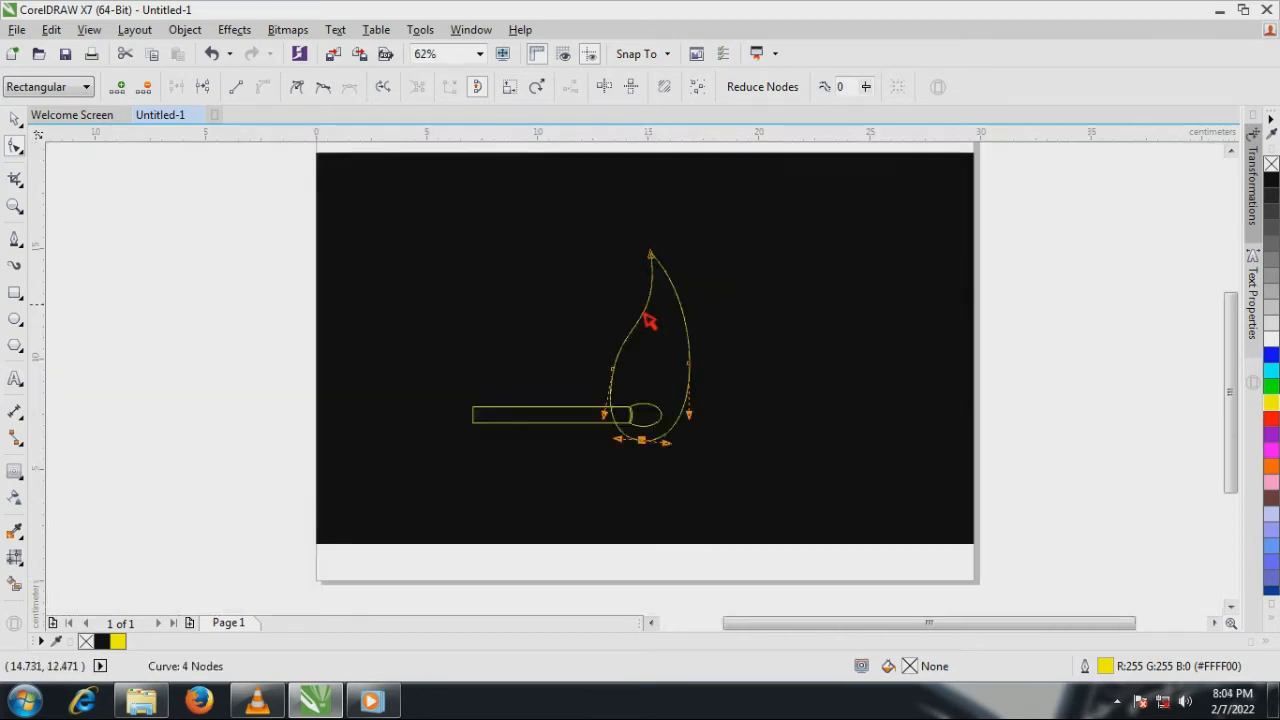
scroll(651, 329, "up", 2)
left_click_drag(615, 500, 615, 519)
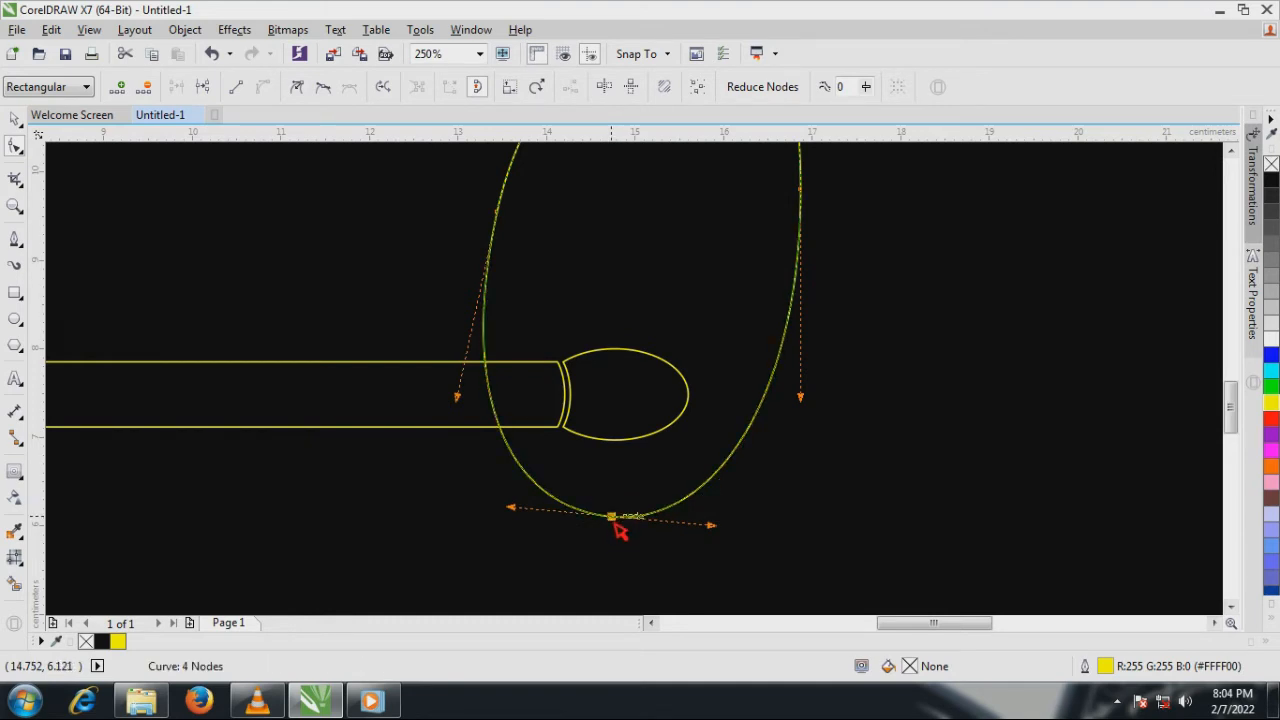
scroll(620, 534, "down", 1)
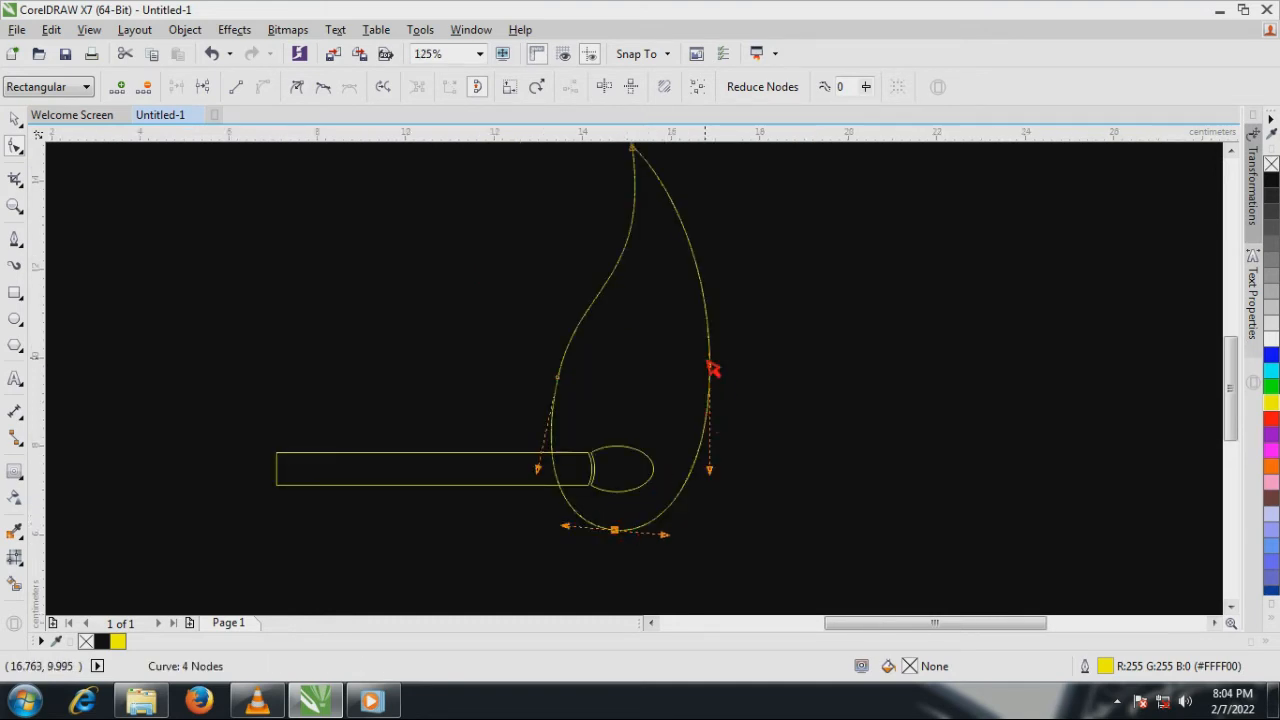
Step: Widen the flame's right side, deepen the S-curve near the tip by adjusting the left node and handles, and deselect the flame
left_click_drag(716, 372, 729, 385)
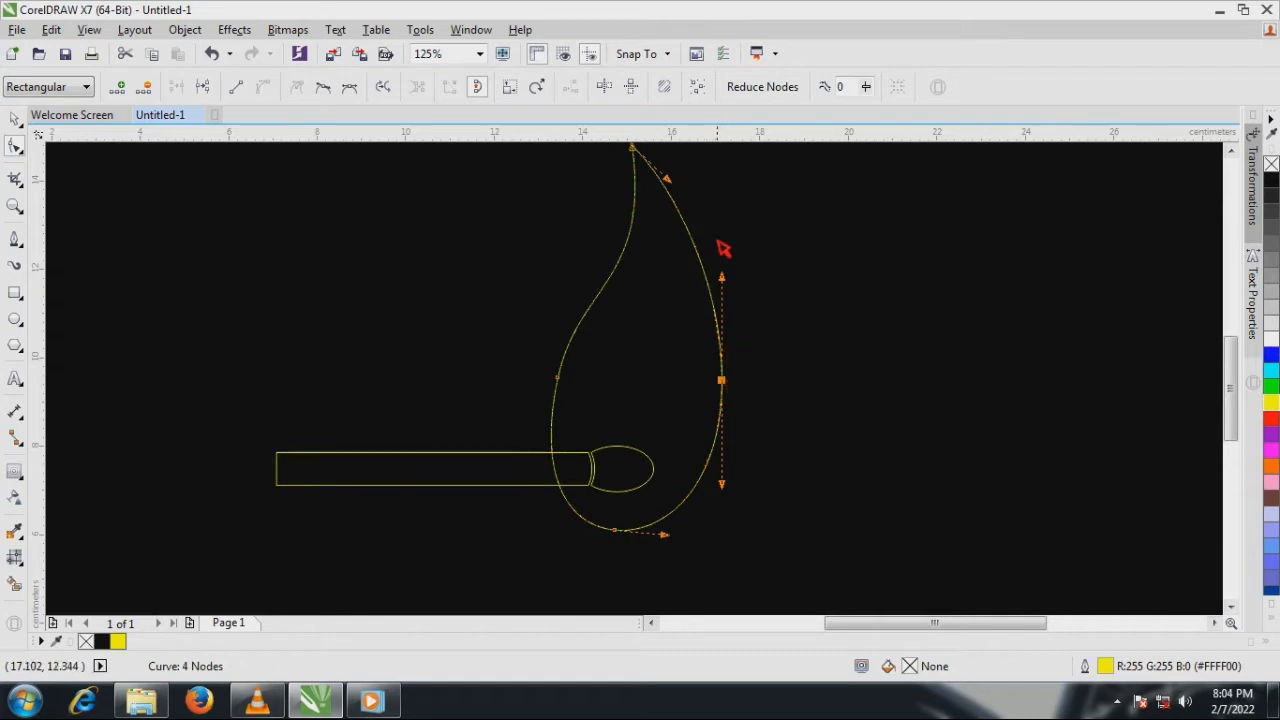
left_click_drag(561, 379, 565, 398)
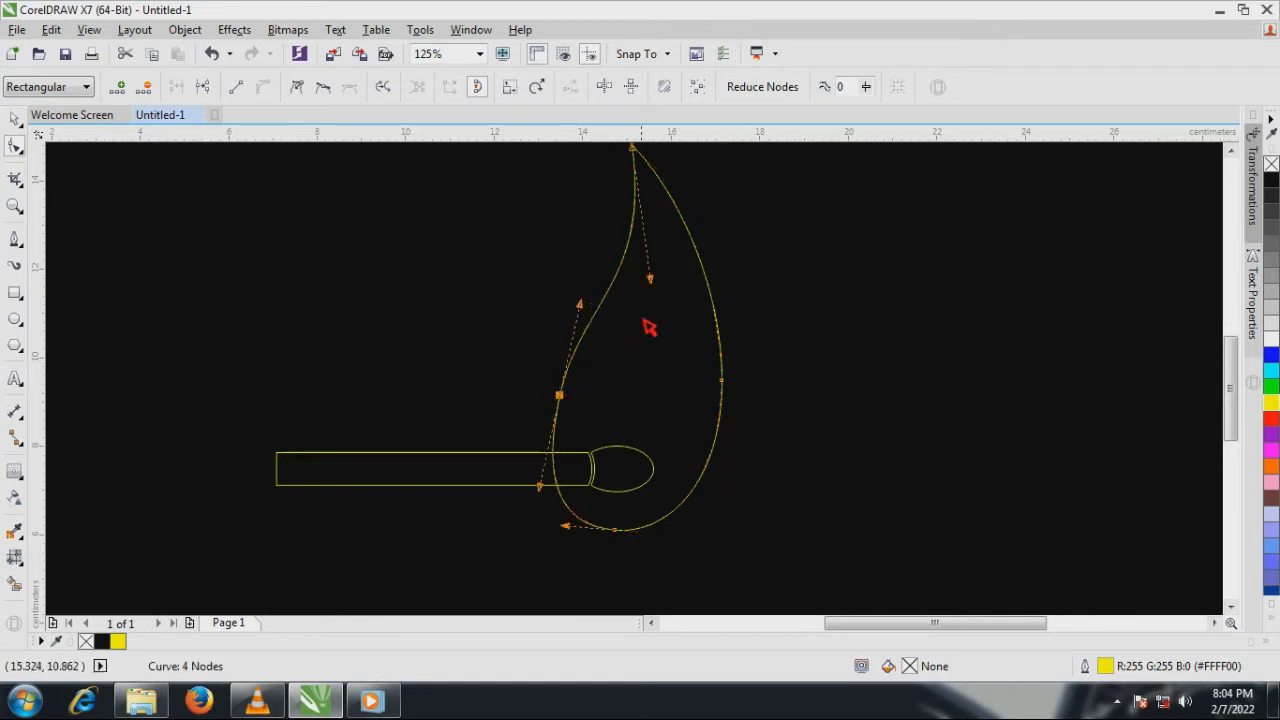
left_click_drag(657, 286, 678, 262)
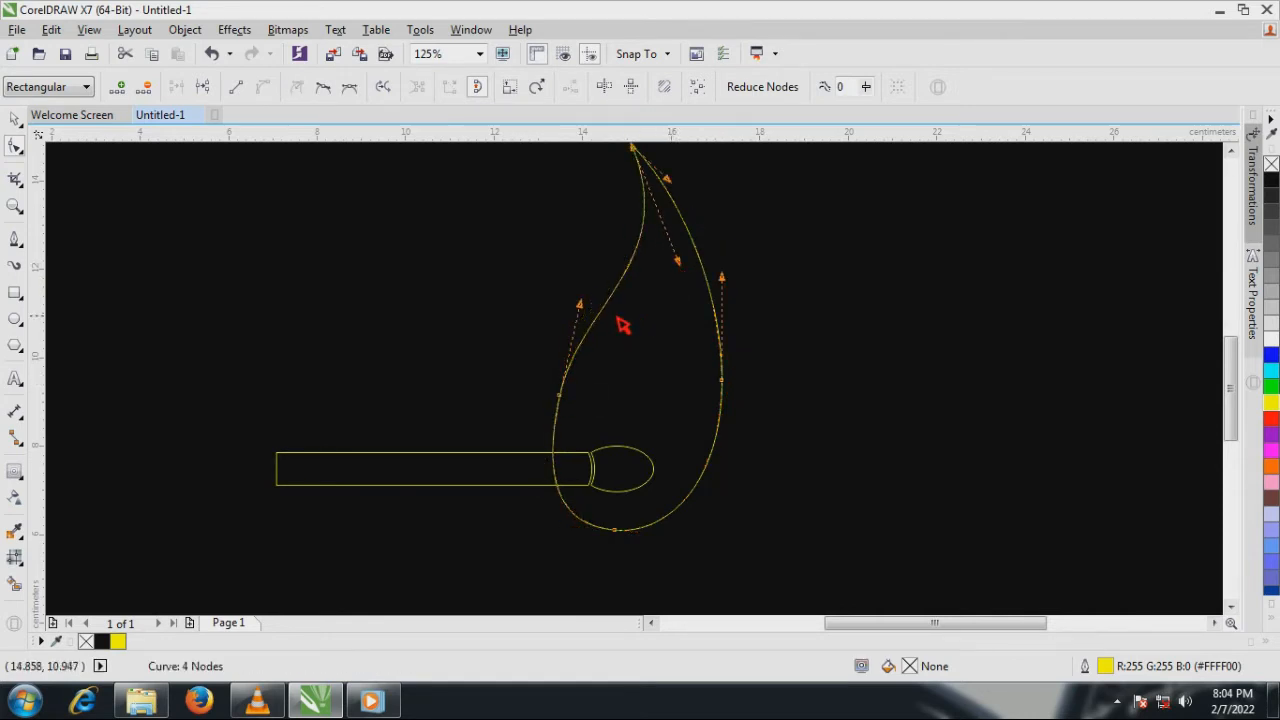
mouse_move(584, 310)
left_mouse_down()
mouse_move(600, 303)
mouse_move(592, 295)
left_mouse_up()
left_click(562, 396)
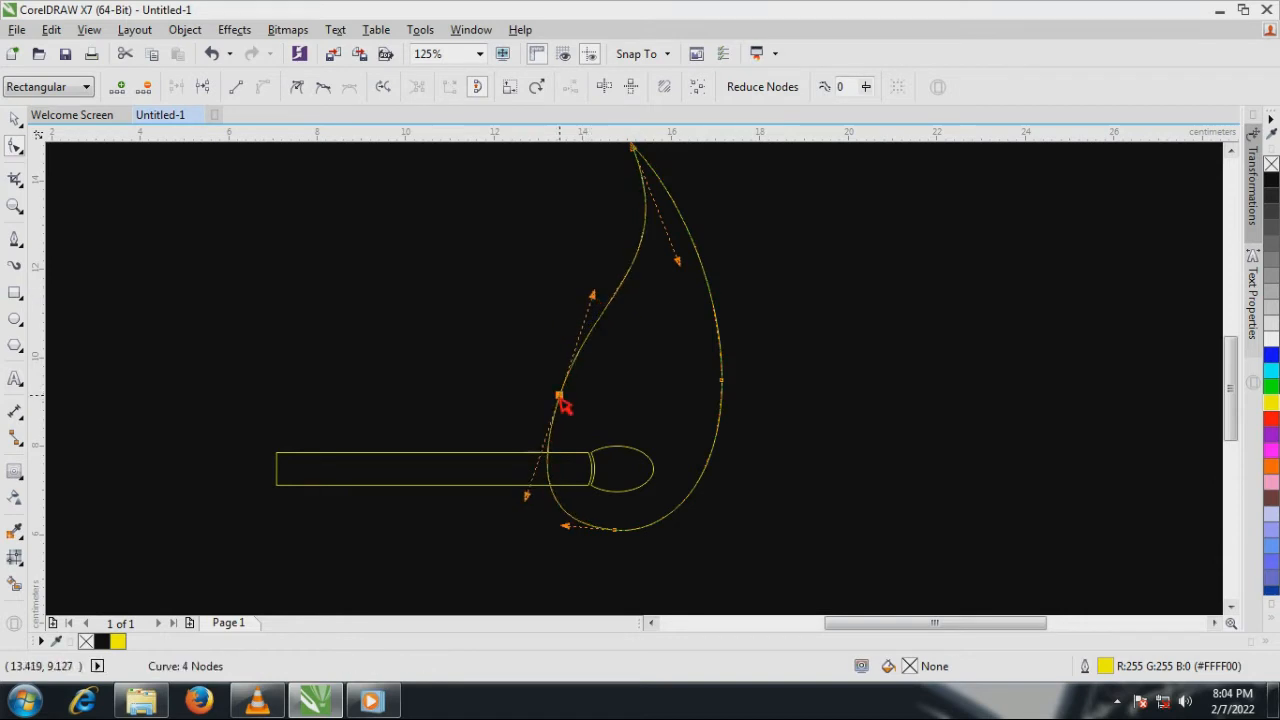
mouse_move(560, 398)
left_mouse_down()
mouse_move(573, 368)
mouse_move(572, 382)
left_mouse_up()
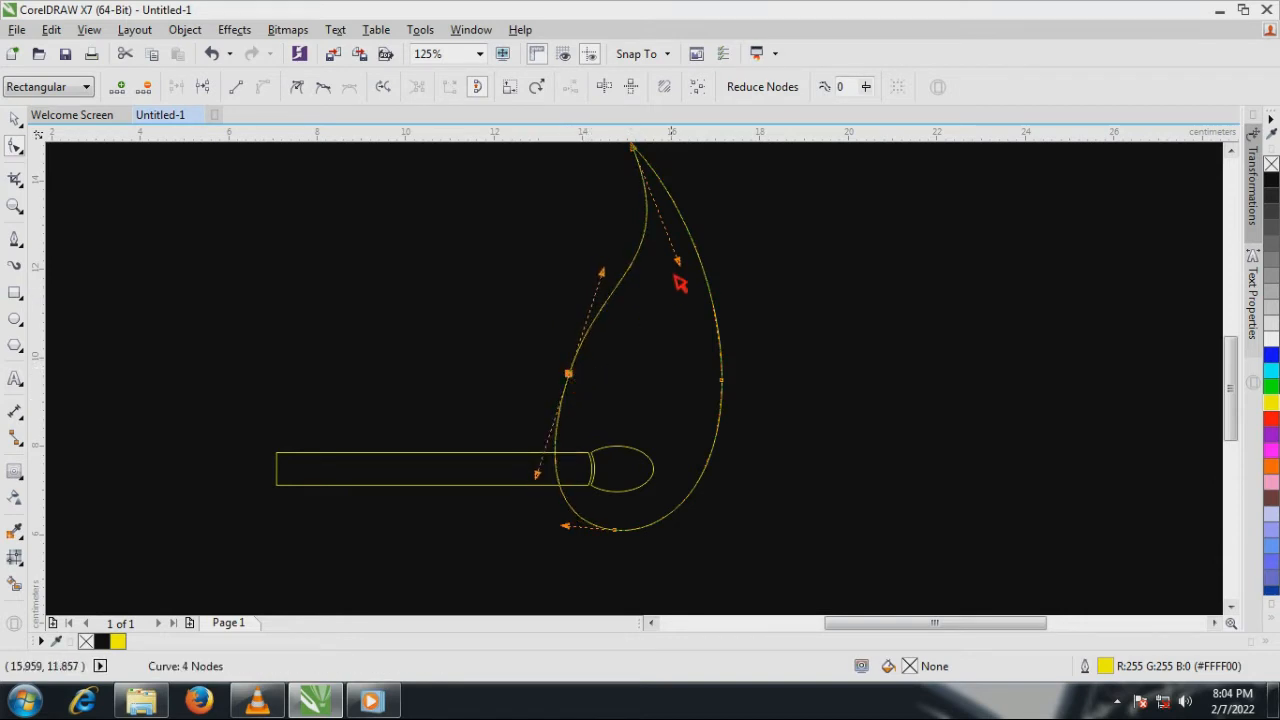
left_click(15, 118)
left_click(859, 388)
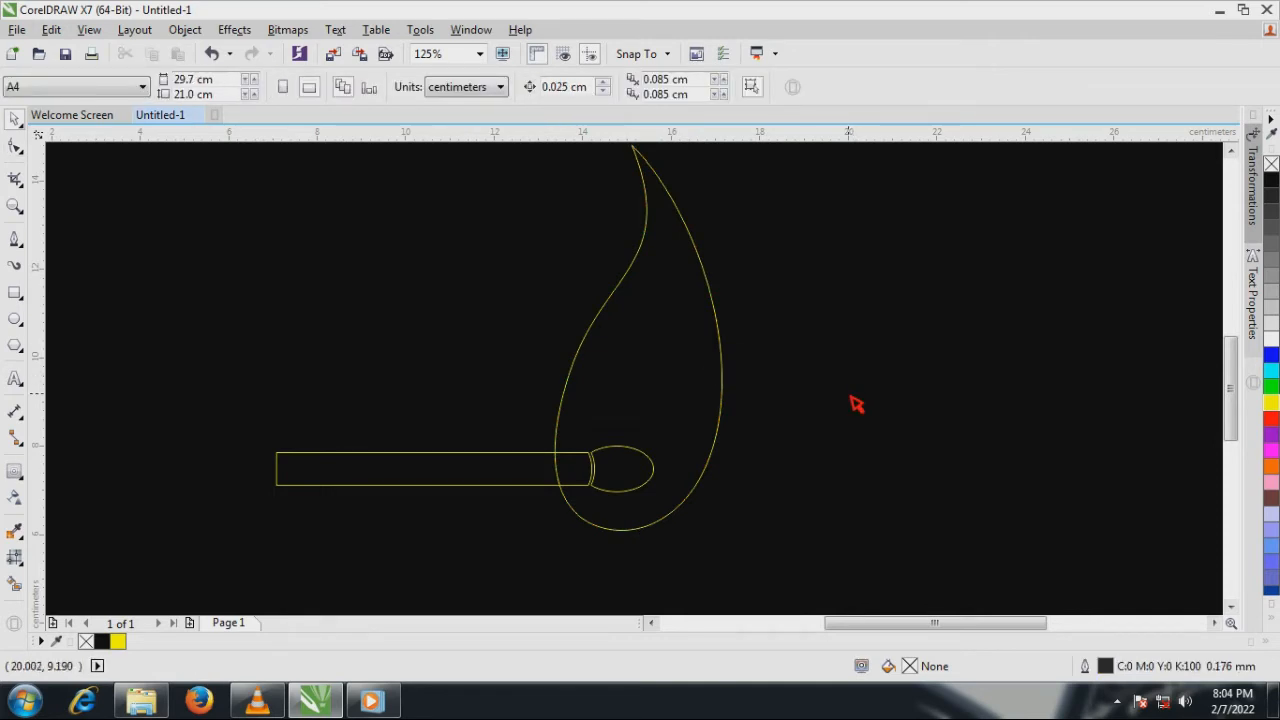
Step: Apply a mesh fill to the matchstick bar and add one lengthwise mesh line above and one below its centre line
left_click(496, 484)
scroll(400, 519, "up", 2)
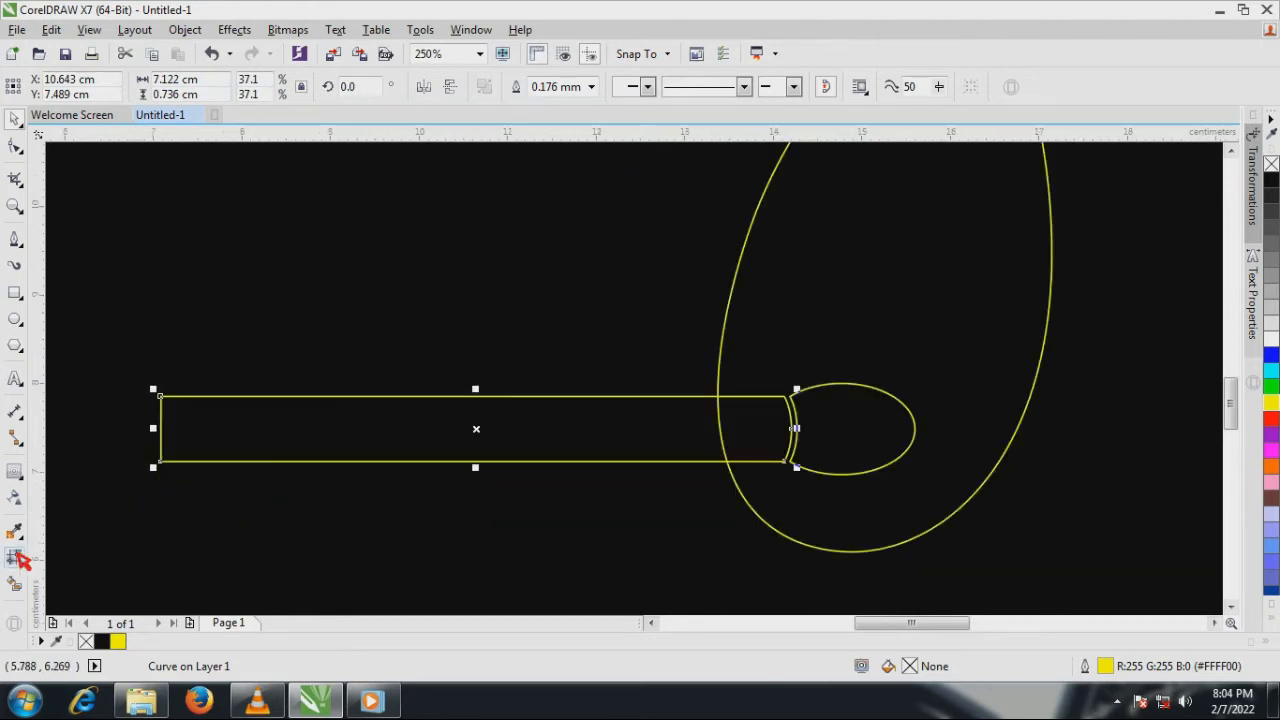
left_click(16, 556)
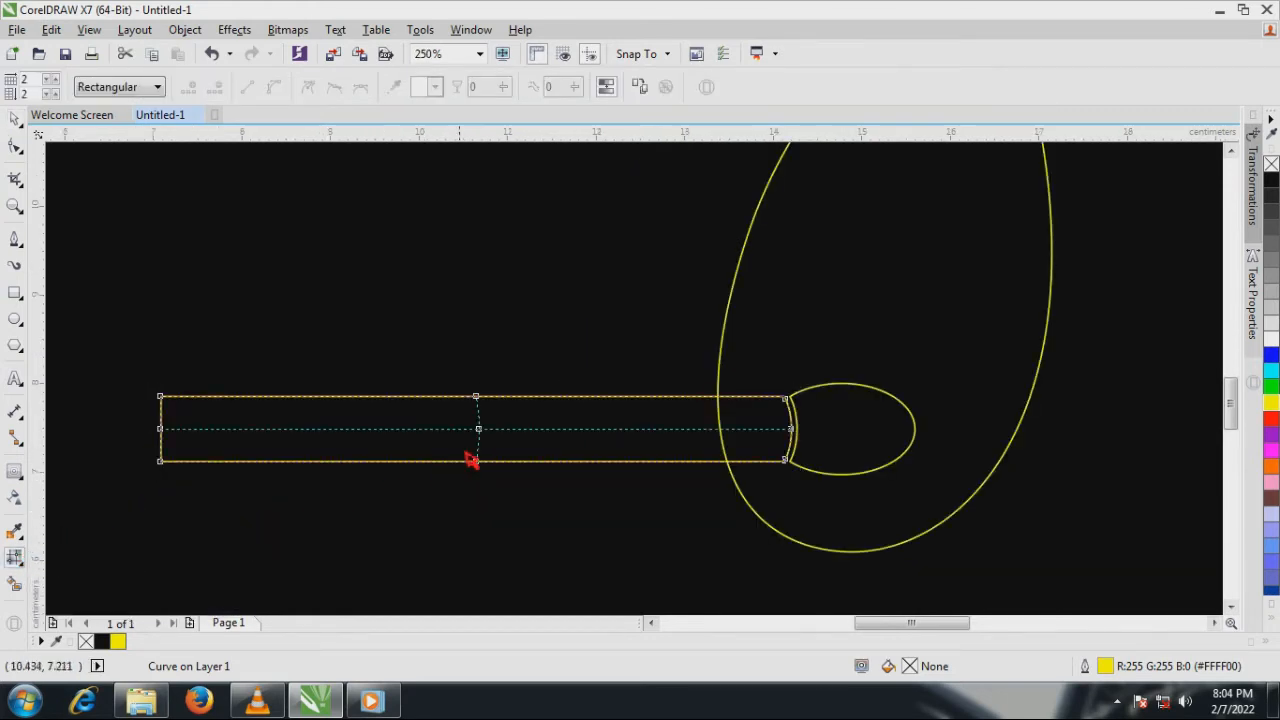
double_click(479, 416)
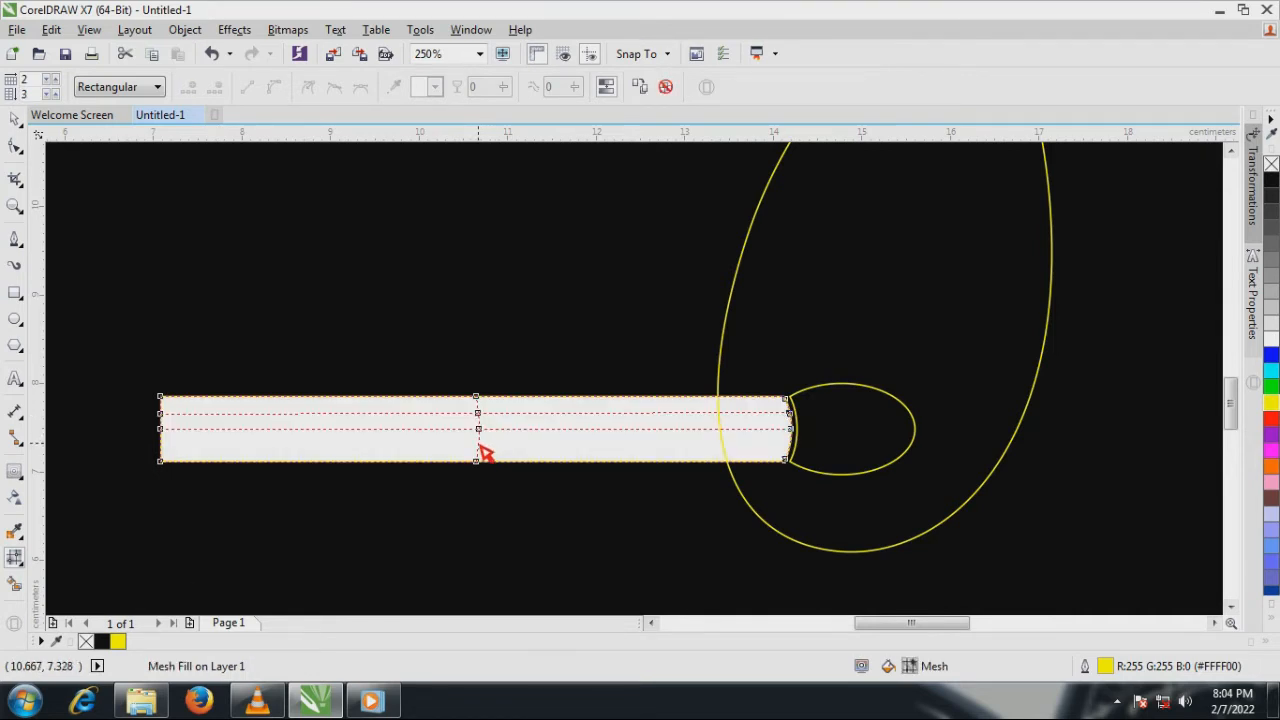
double_click(480, 445)
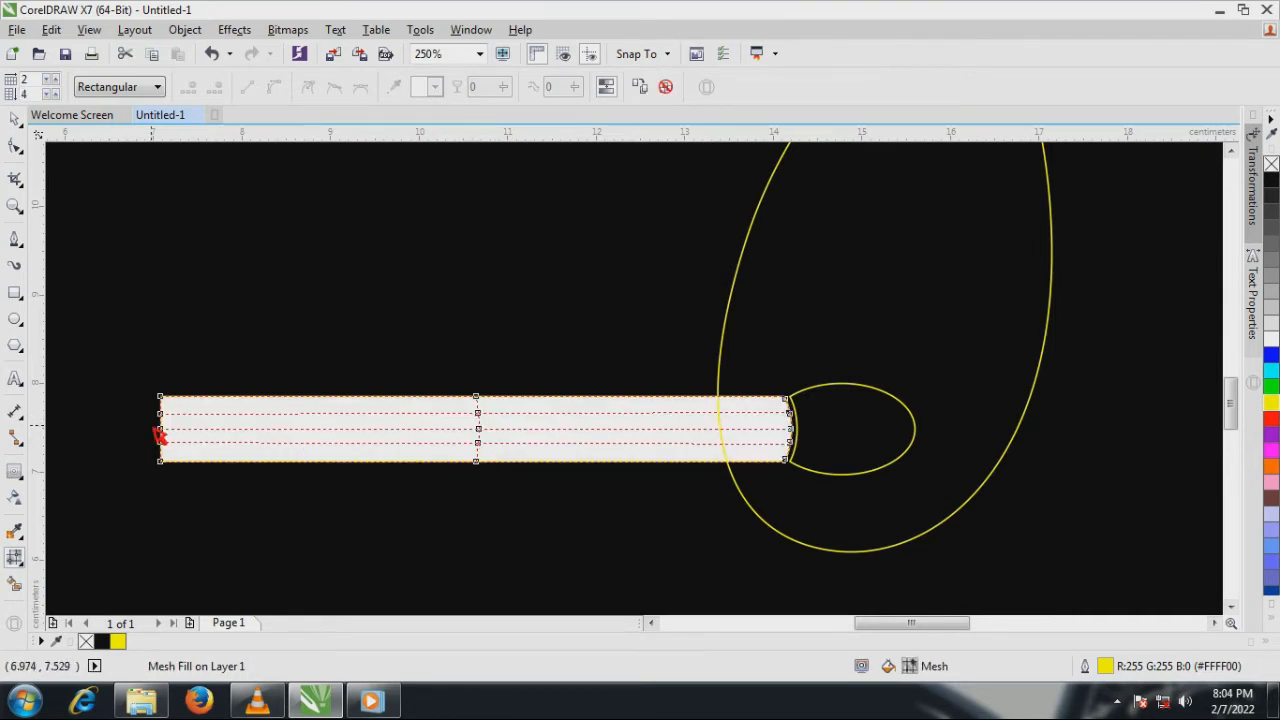
Step: Colour the mesh nodes along the bar's centre line dark brown, #4F2303
left_click_drag(153, 429, 820, 449)
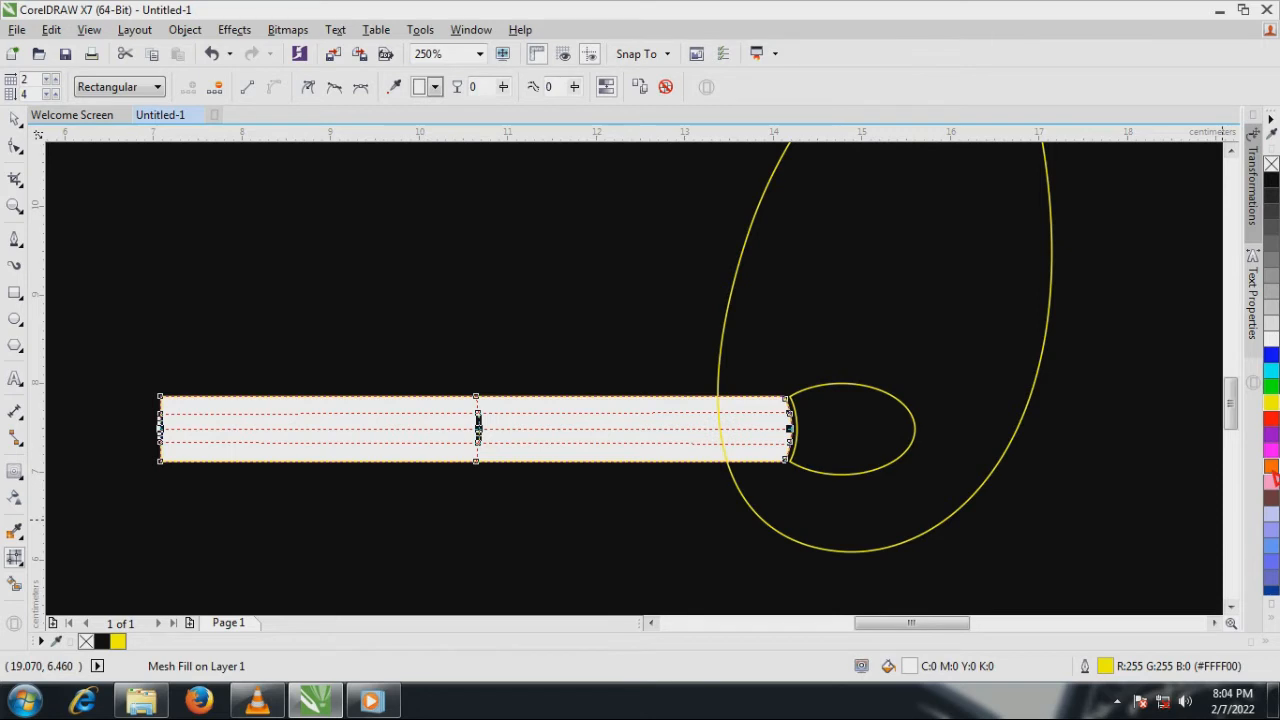
left_click(1271, 479)
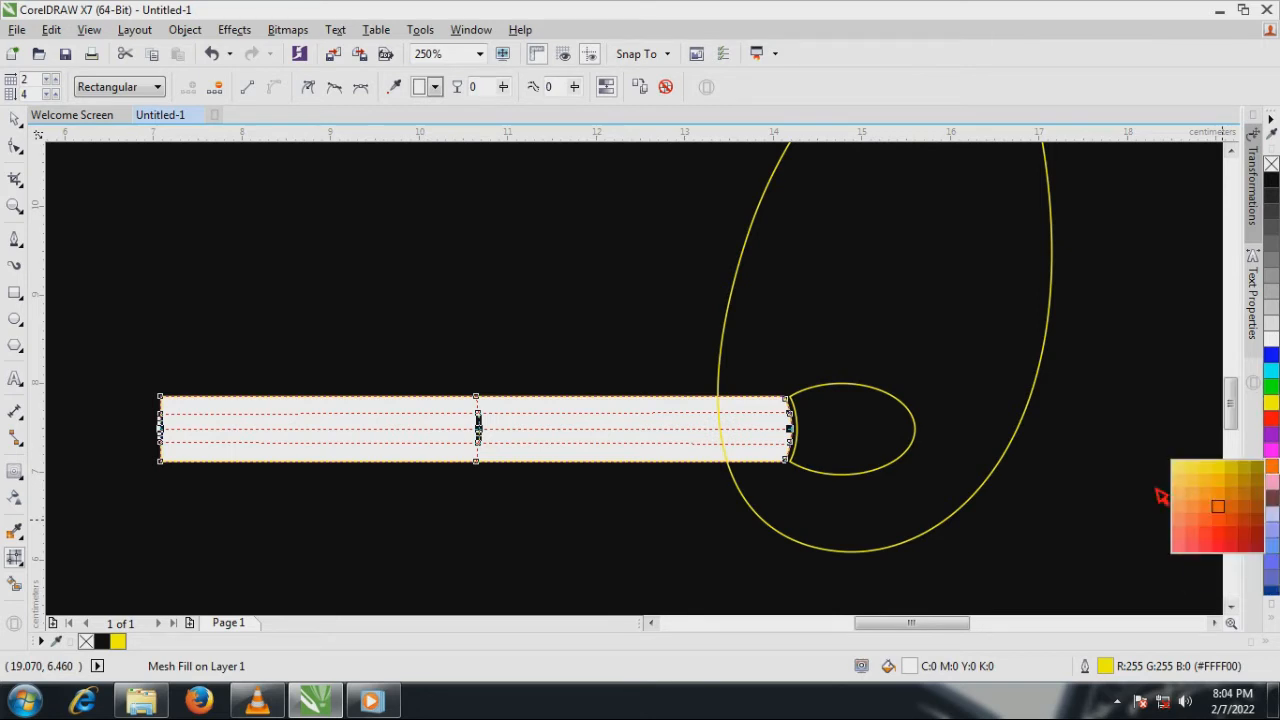
left_click(1259, 532)
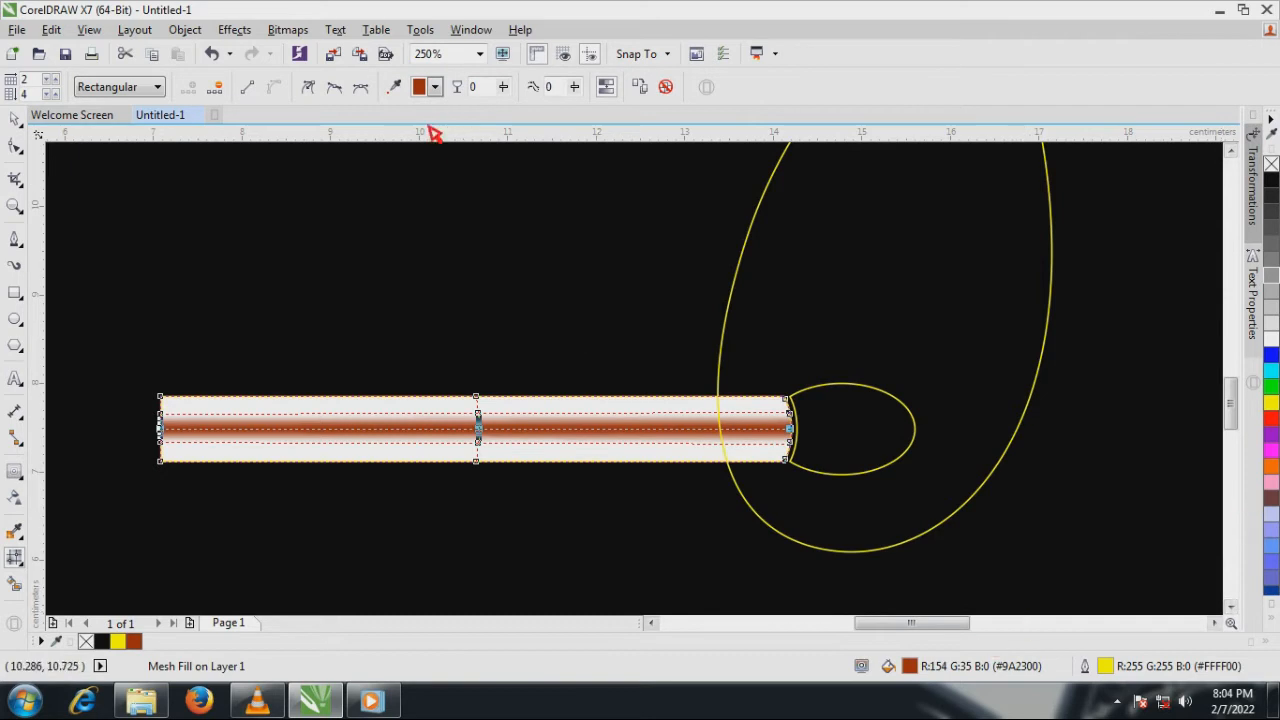
left_click(421, 92)
left_click(466, 229)
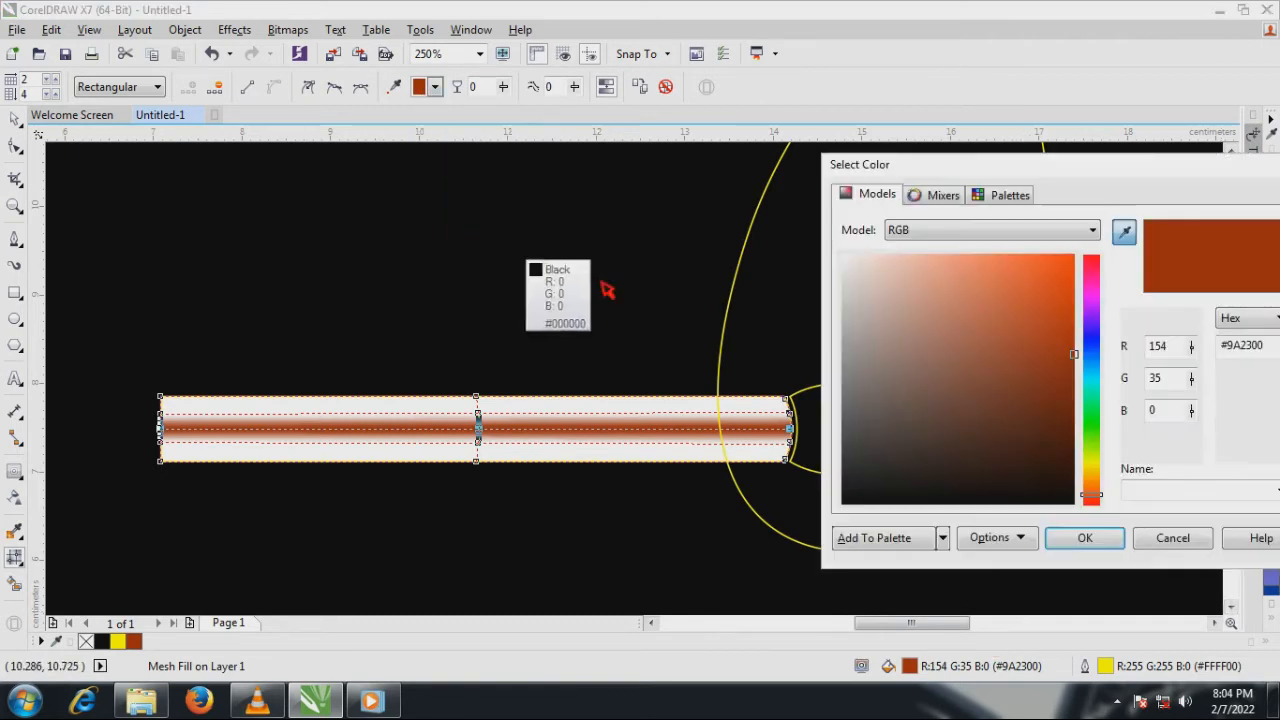
left_click(1097, 490)
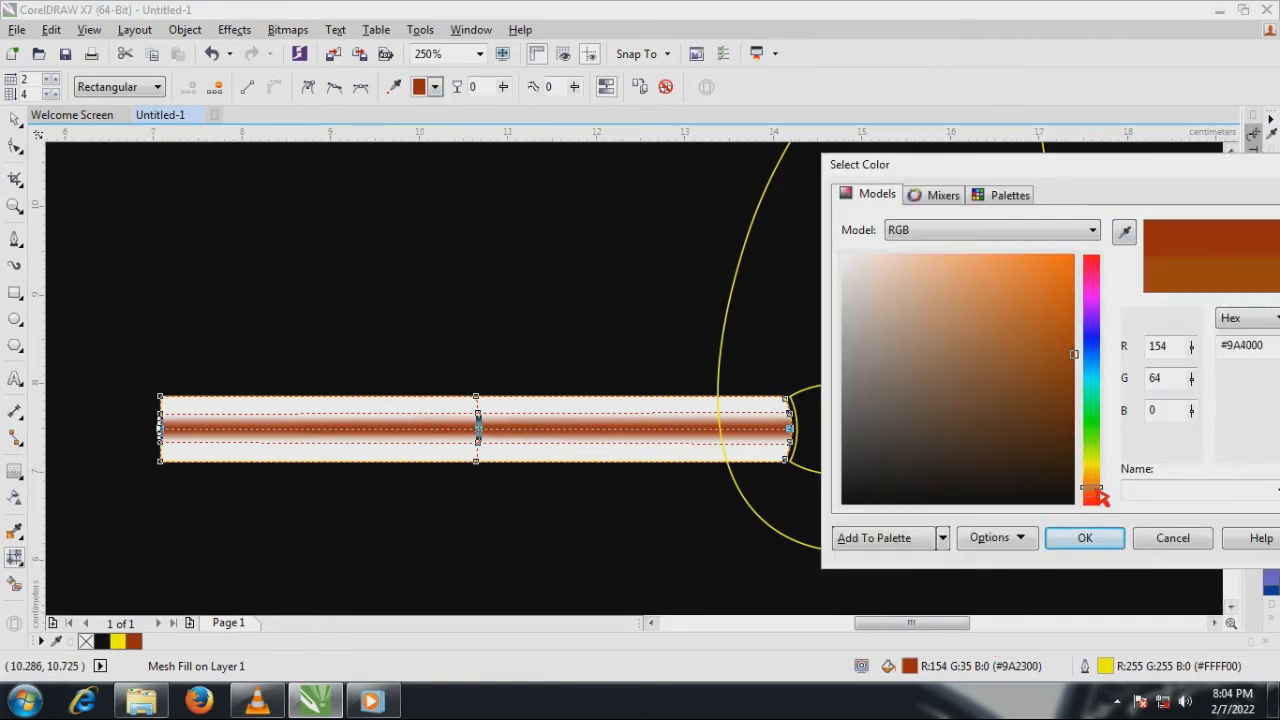
left_click(1064, 428)
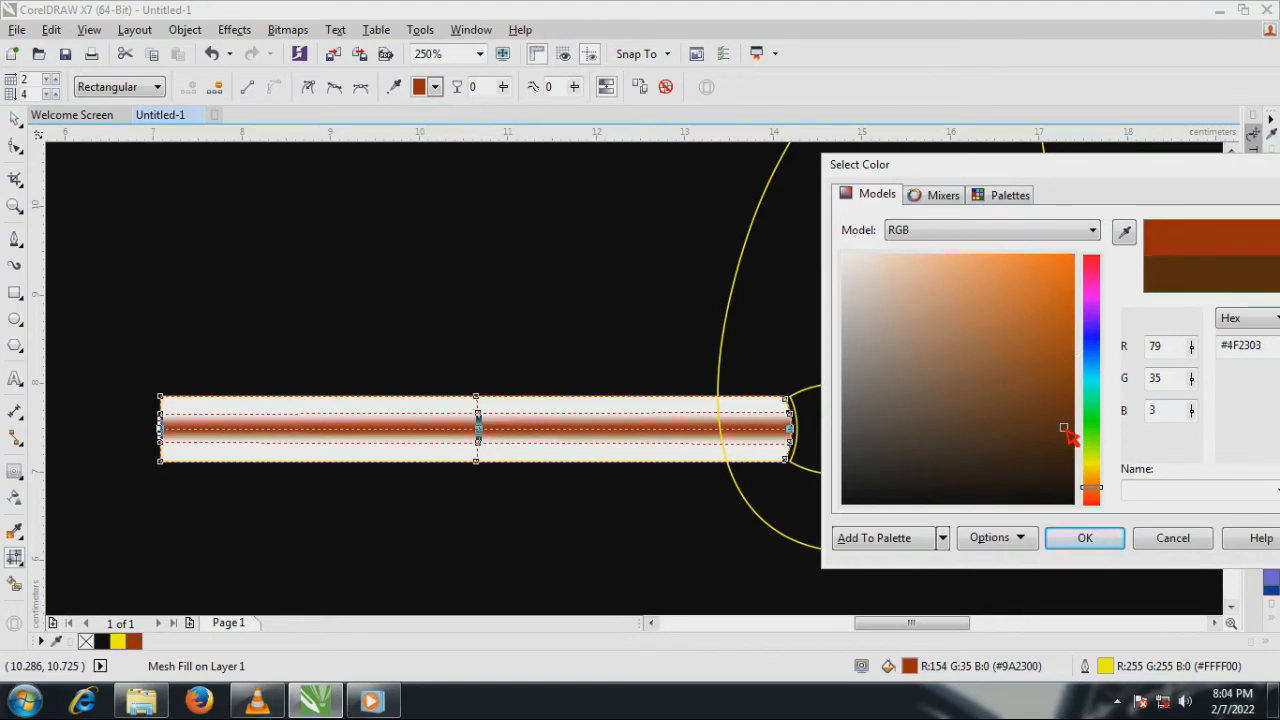
left_click(1112, 544)
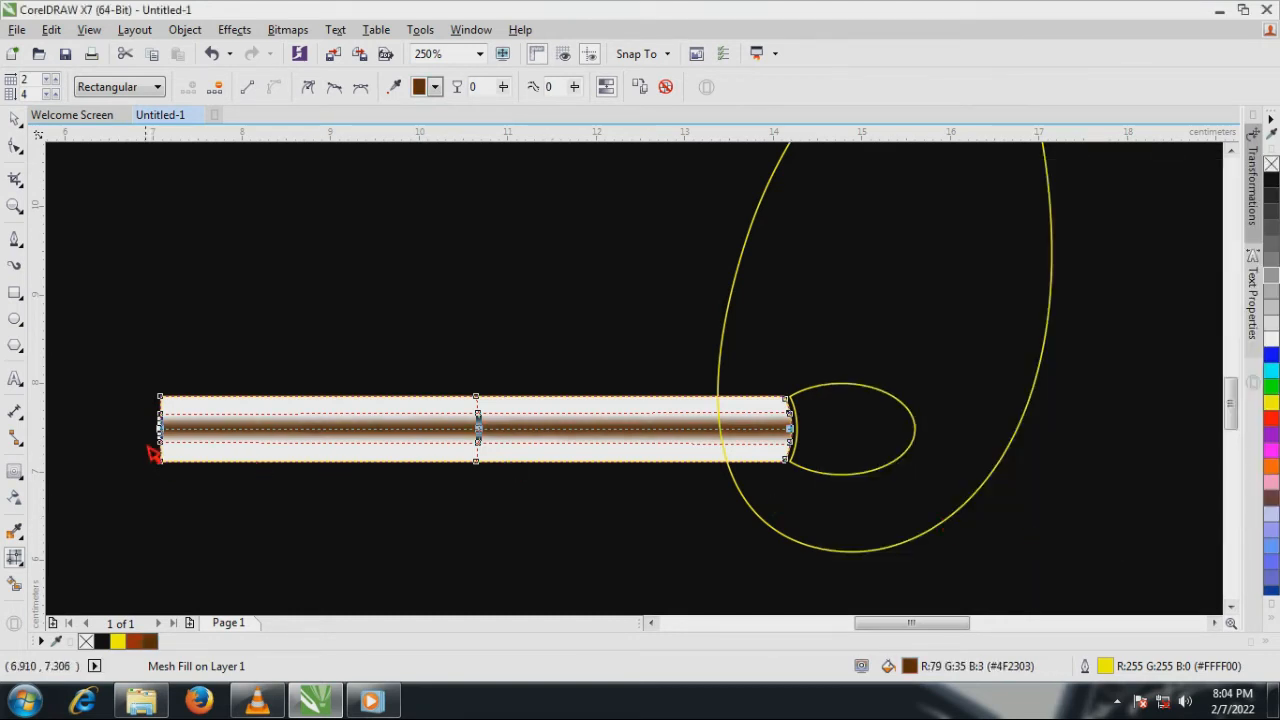
Step: Colour the mesh nodes along the line just below the bar's centre light brown, #8C6C57
left_click_drag(141, 434, 845, 458)
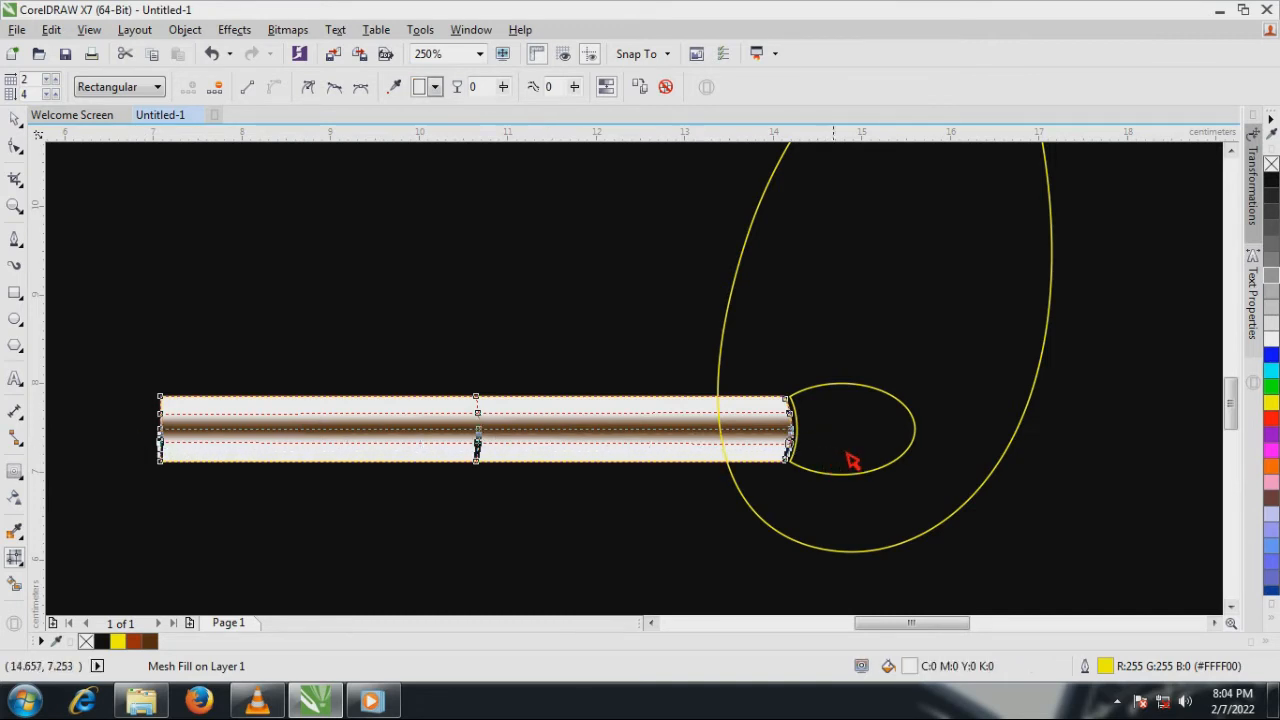
left_click(1273, 467)
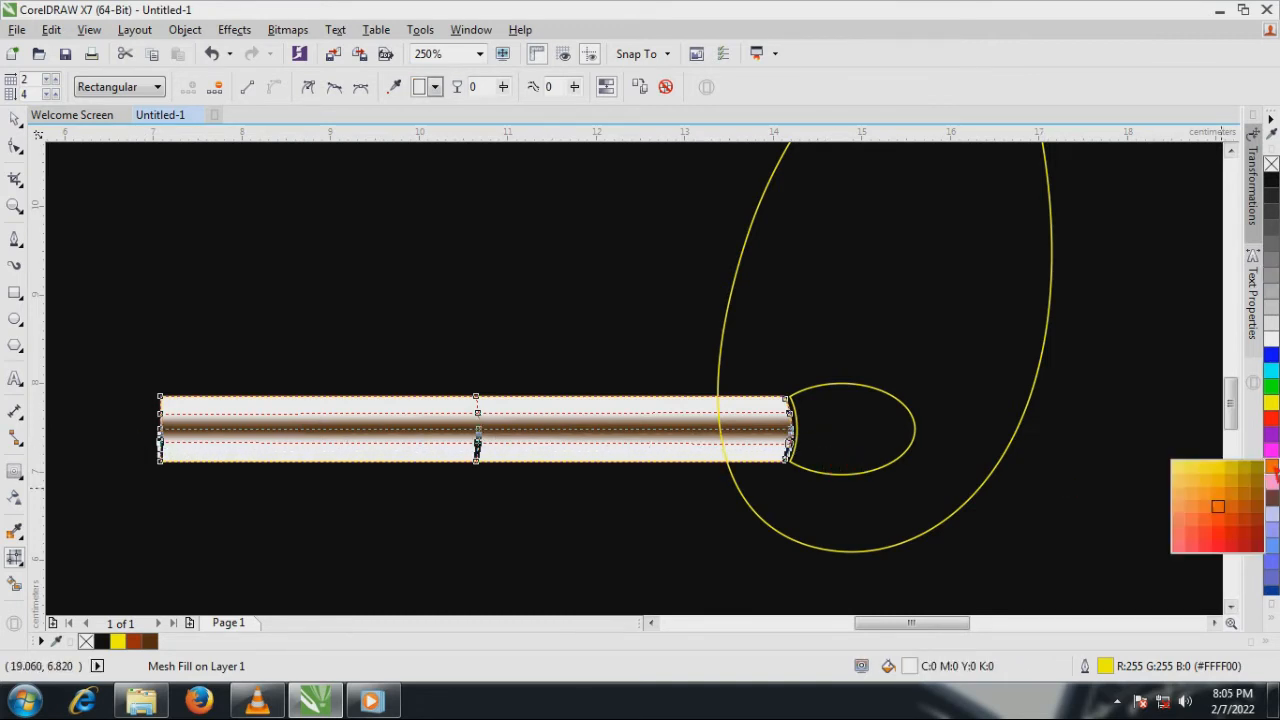
left_click(1218, 508)
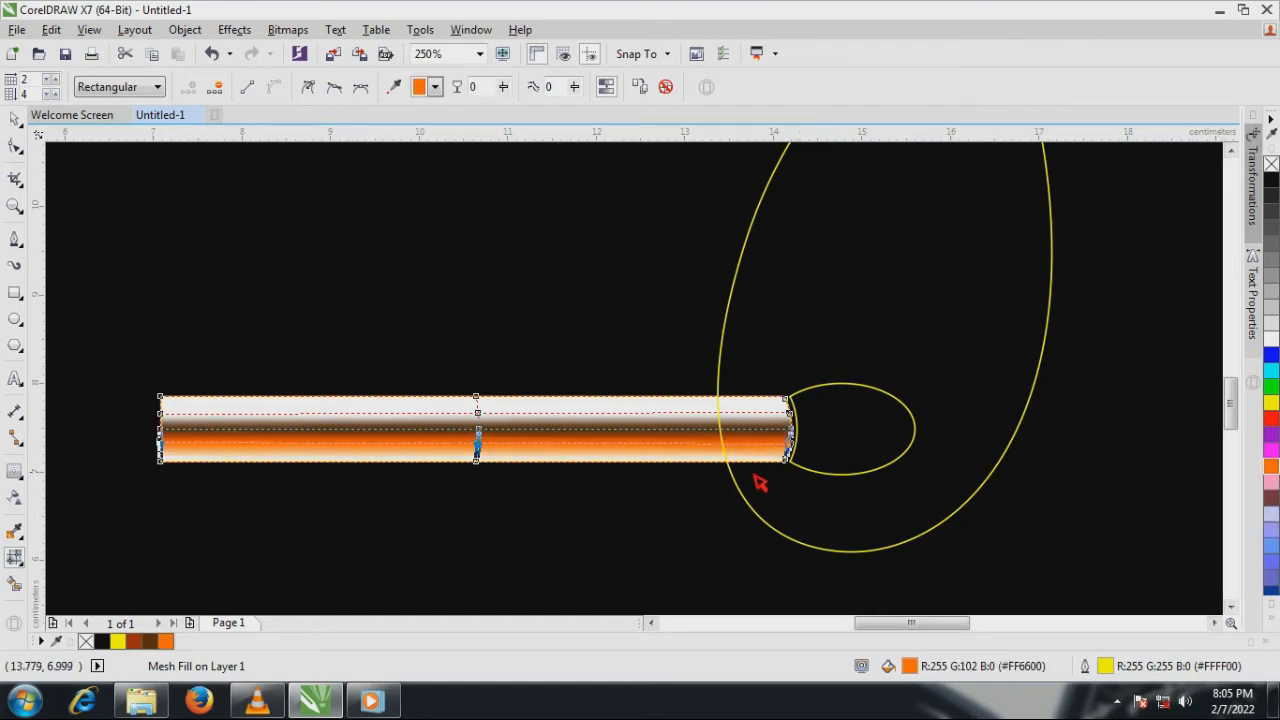
left_click(435, 87)
left_click(474, 236)
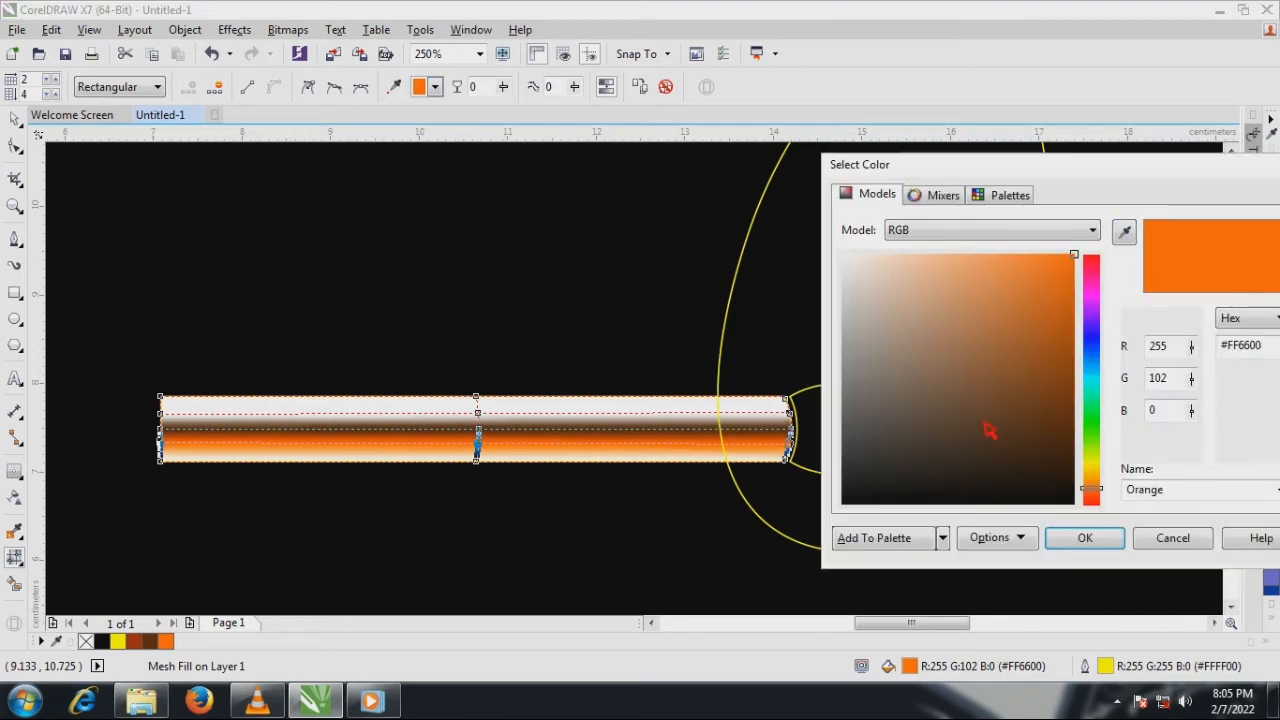
left_click(957, 406)
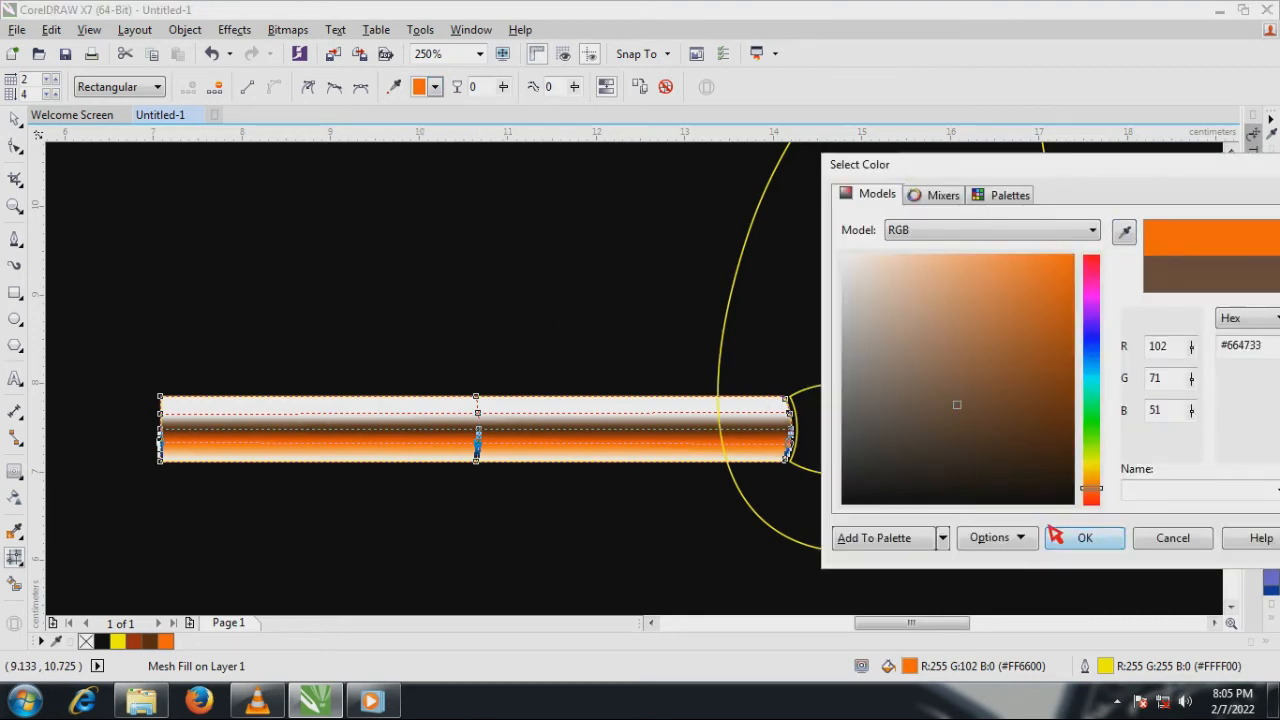
left_click(964, 419)
left_click(1076, 543)
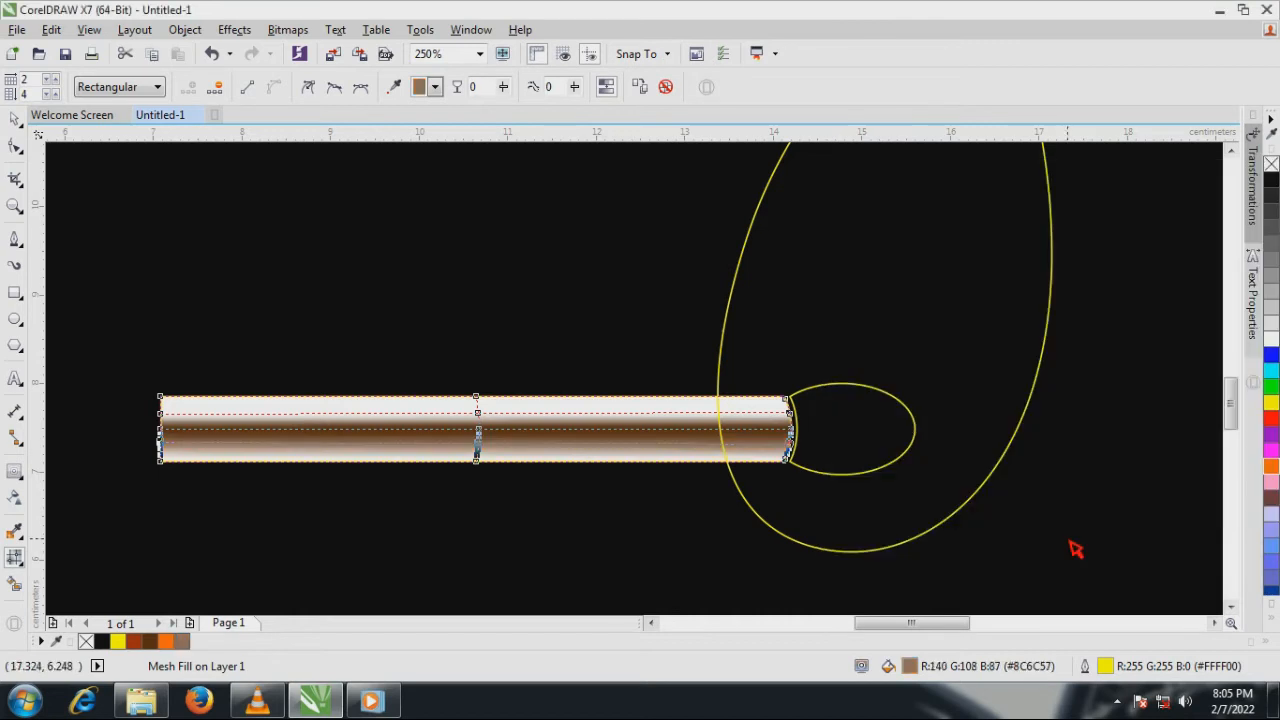
Step: Apply the light brown #8C6C57 to the mesh nodes just above the bar's centre line and along its top edge
left_click_drag(149, 409, 838, 431)
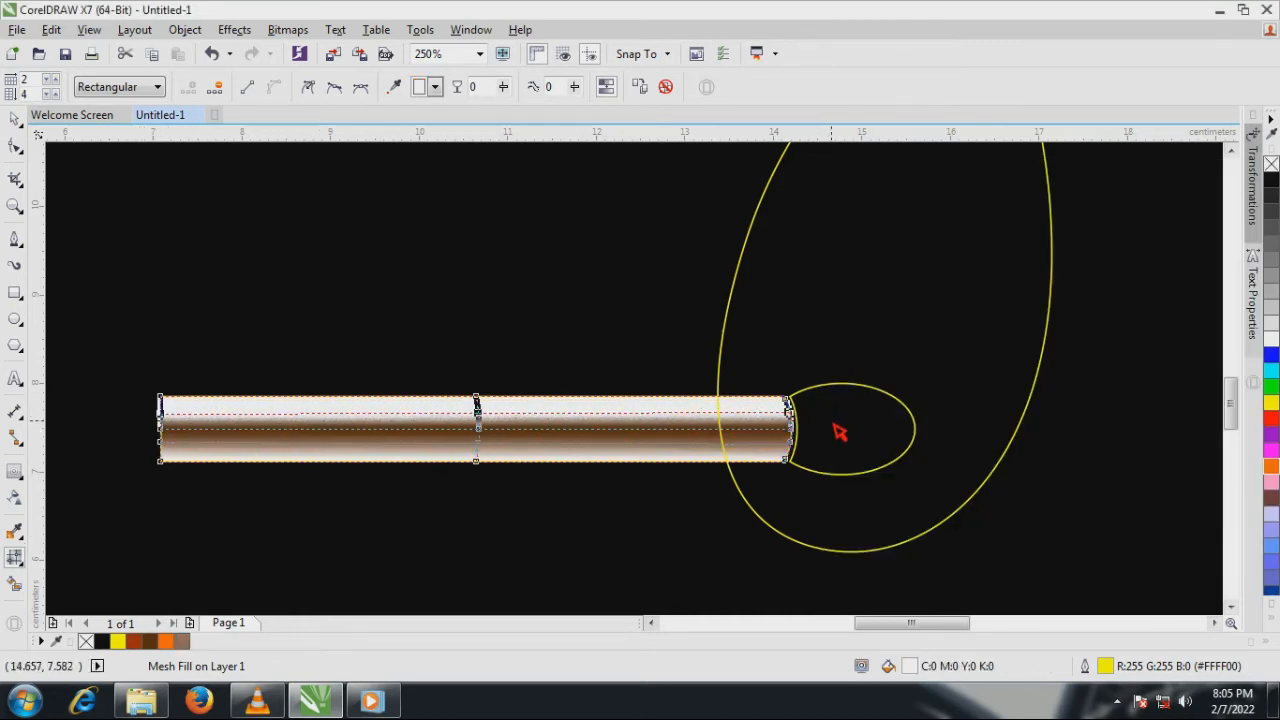
left_click(186, 643)
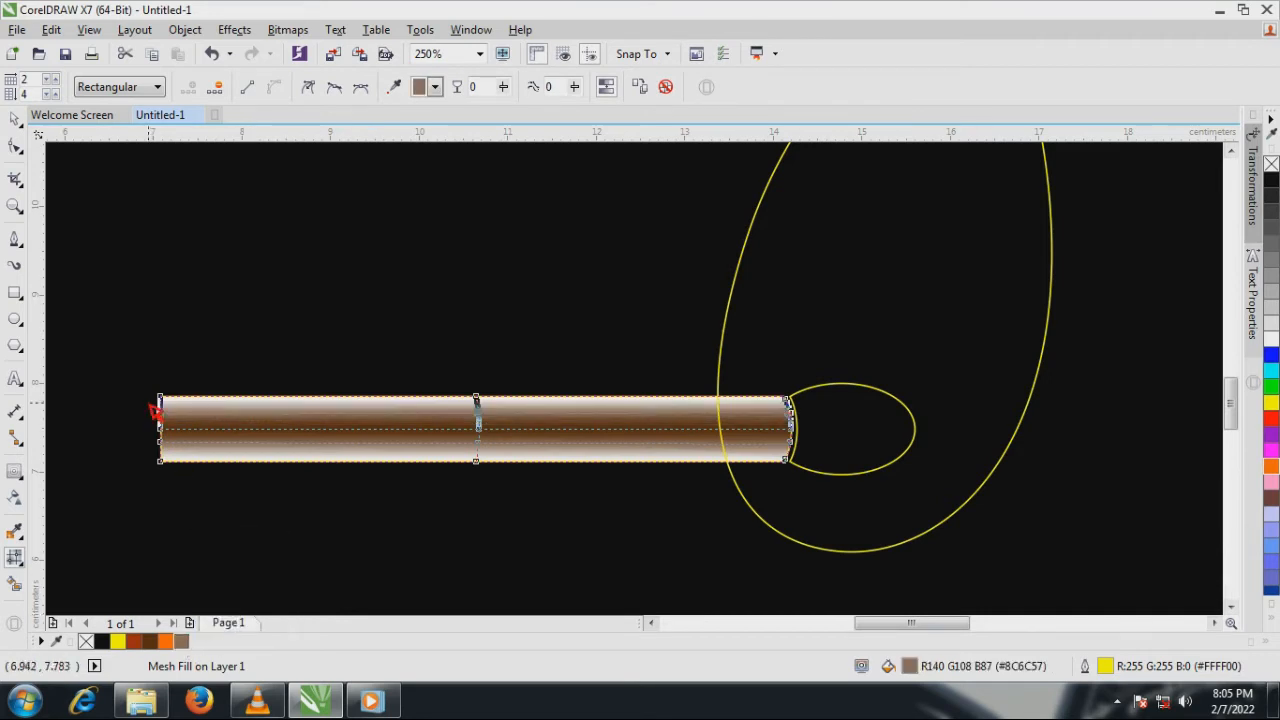
left_click_drag(161, 394, 812, 409)
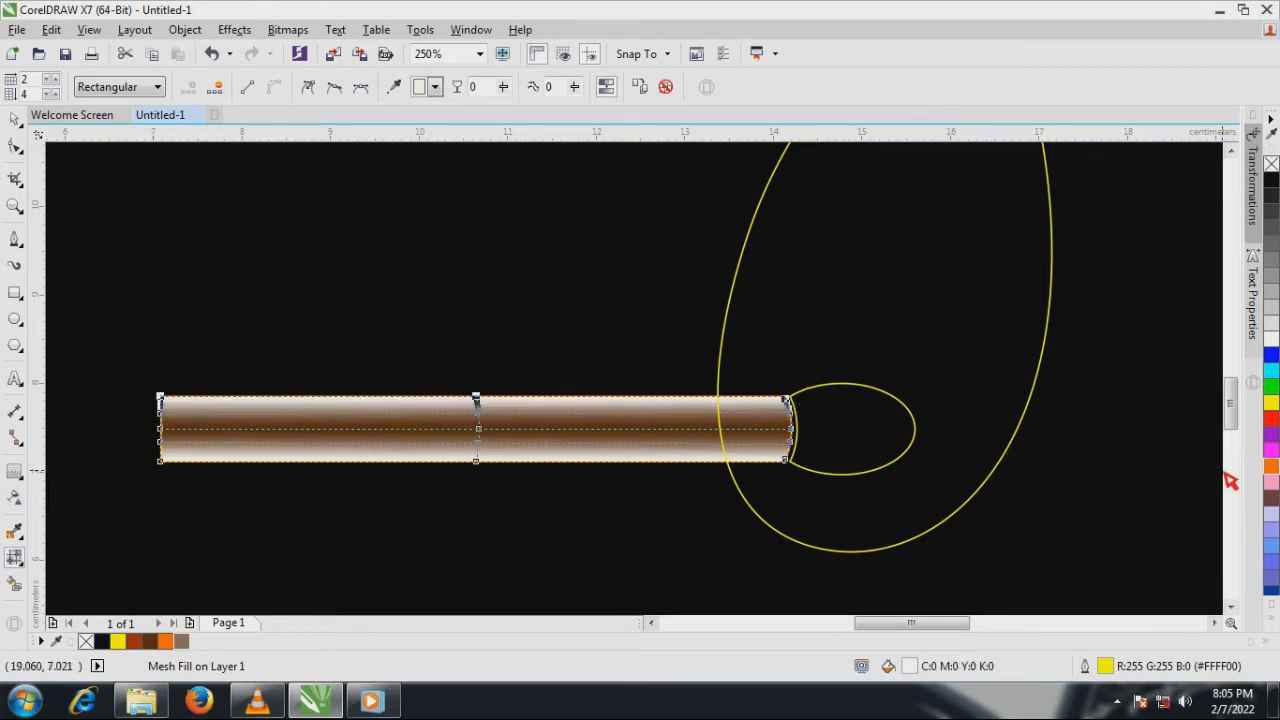
left_click(182, 642)
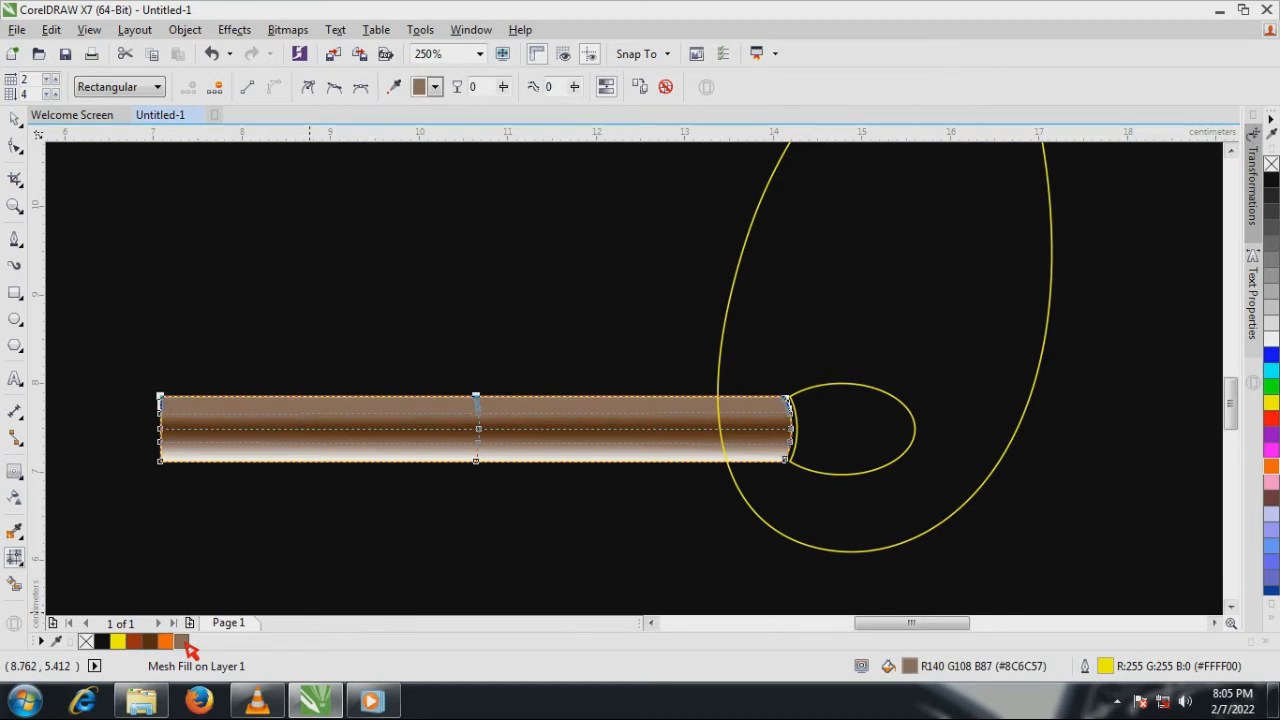
Step: Recolour the mesh nodes along the matchstick bar's top edge with peach, #FFB482
left_click(434, 88)
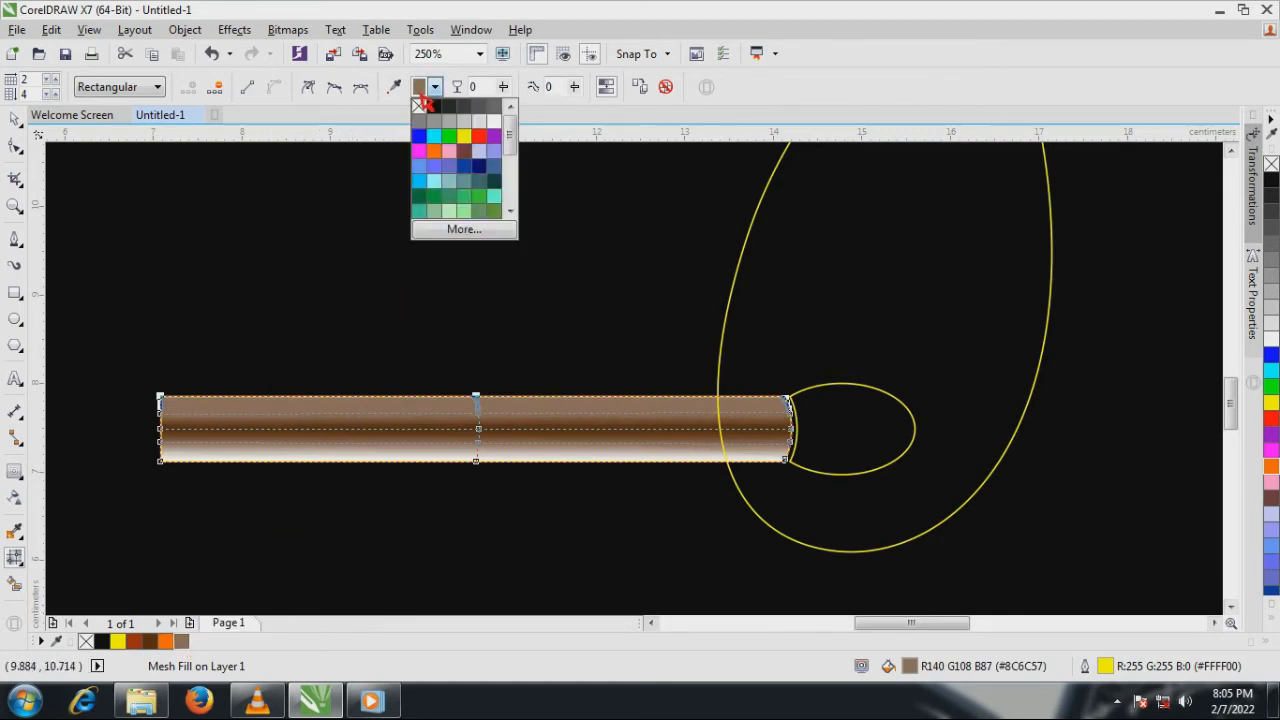
left_click(469, 234)
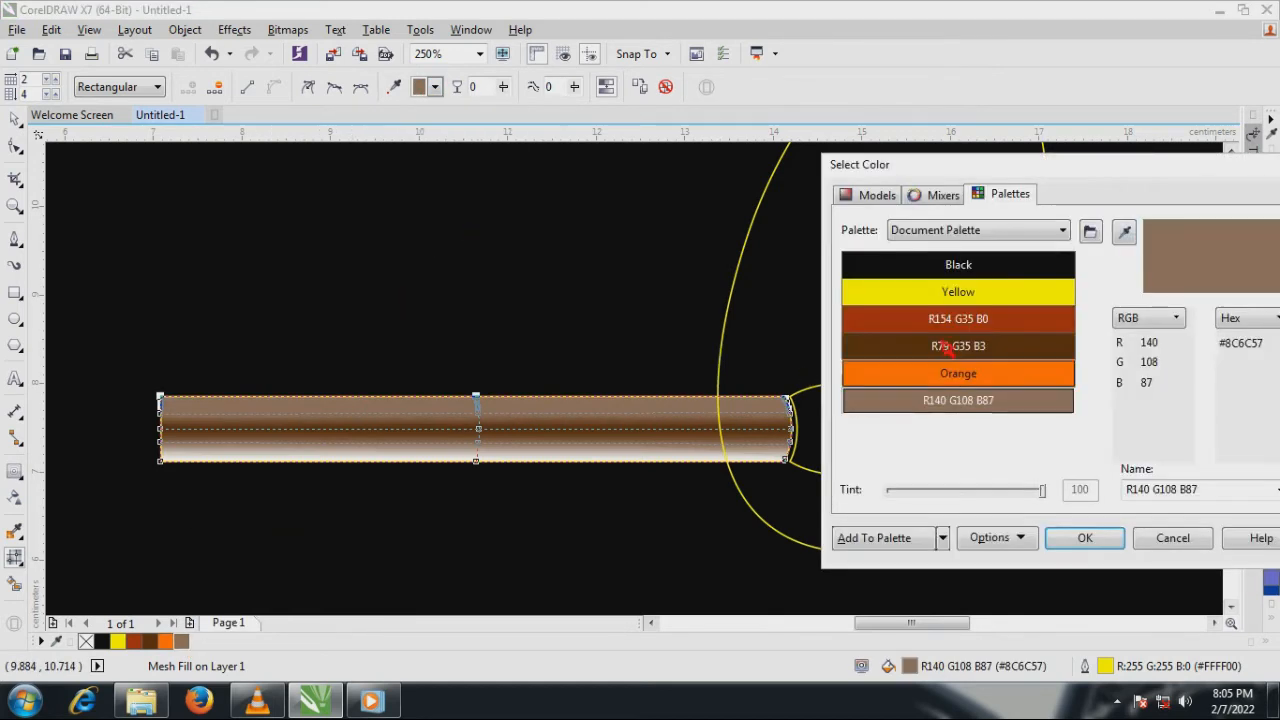
left_click(880, 200)
left_click(985, 271)
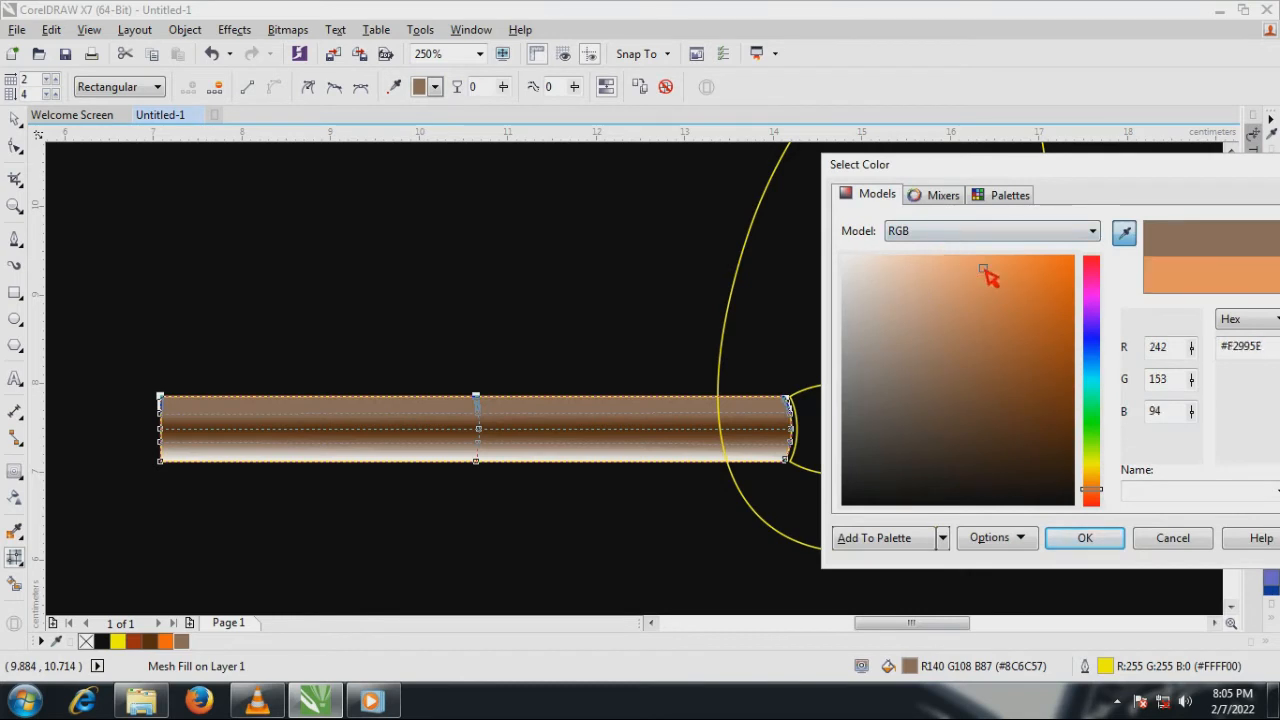
mouse_move(988, 271)
left_mouse_down()
mouse_move(943, 261)
mouse_move(958, 259)
left_mouse_up()
left_click(1078, 540)
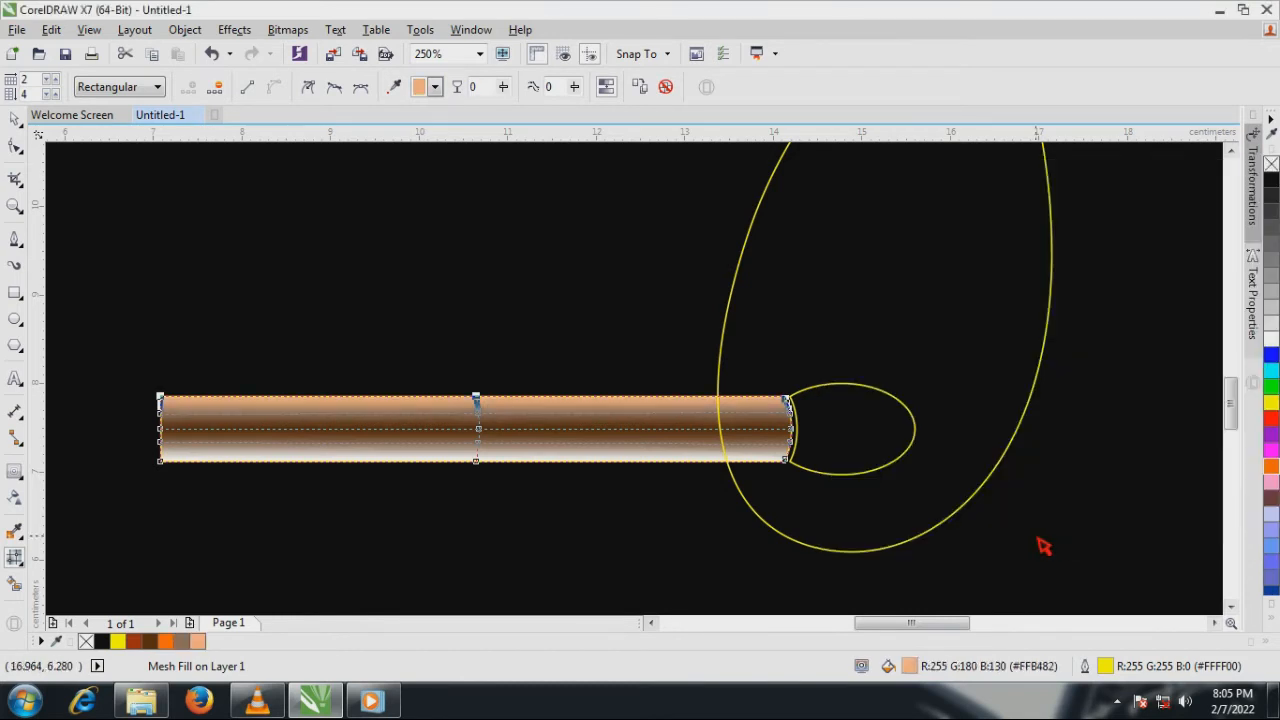
Step: Colour the mesh nodes along the bar's bottom edge with the peach #FFB482 and remove the bar's outline
left_click_drag(131, 492, 826, 460)
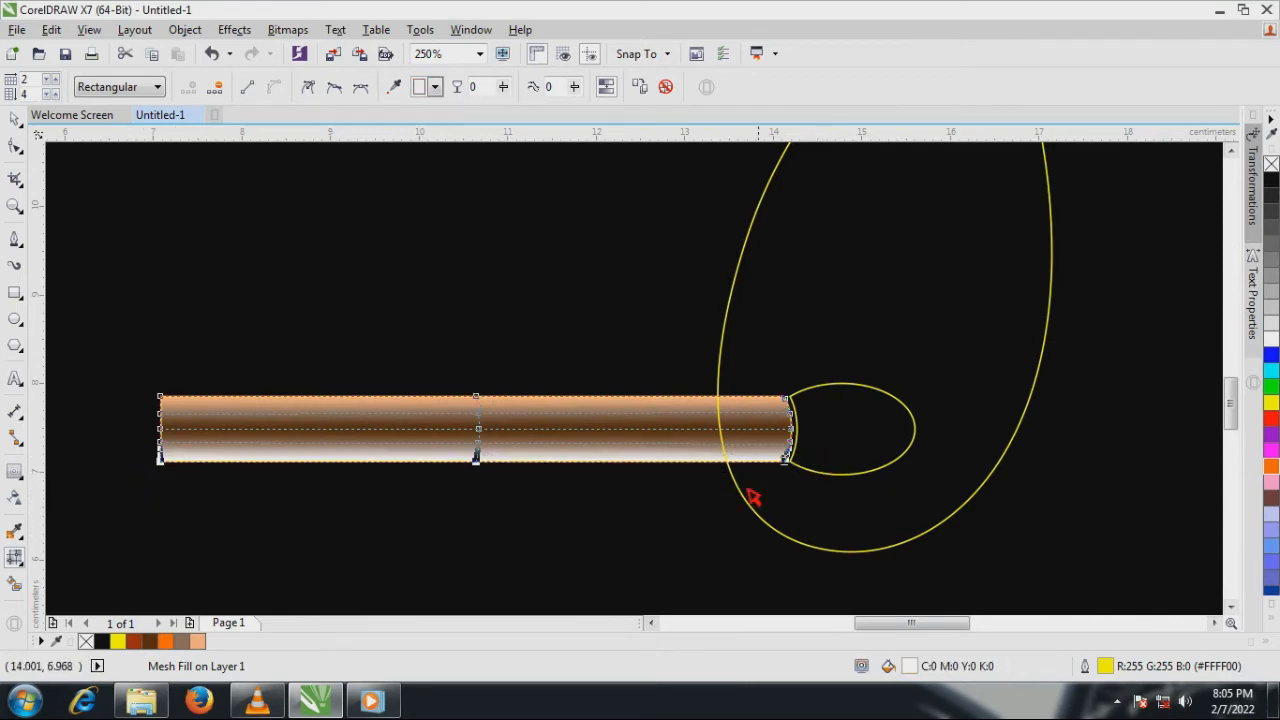
left_click(198, 642)
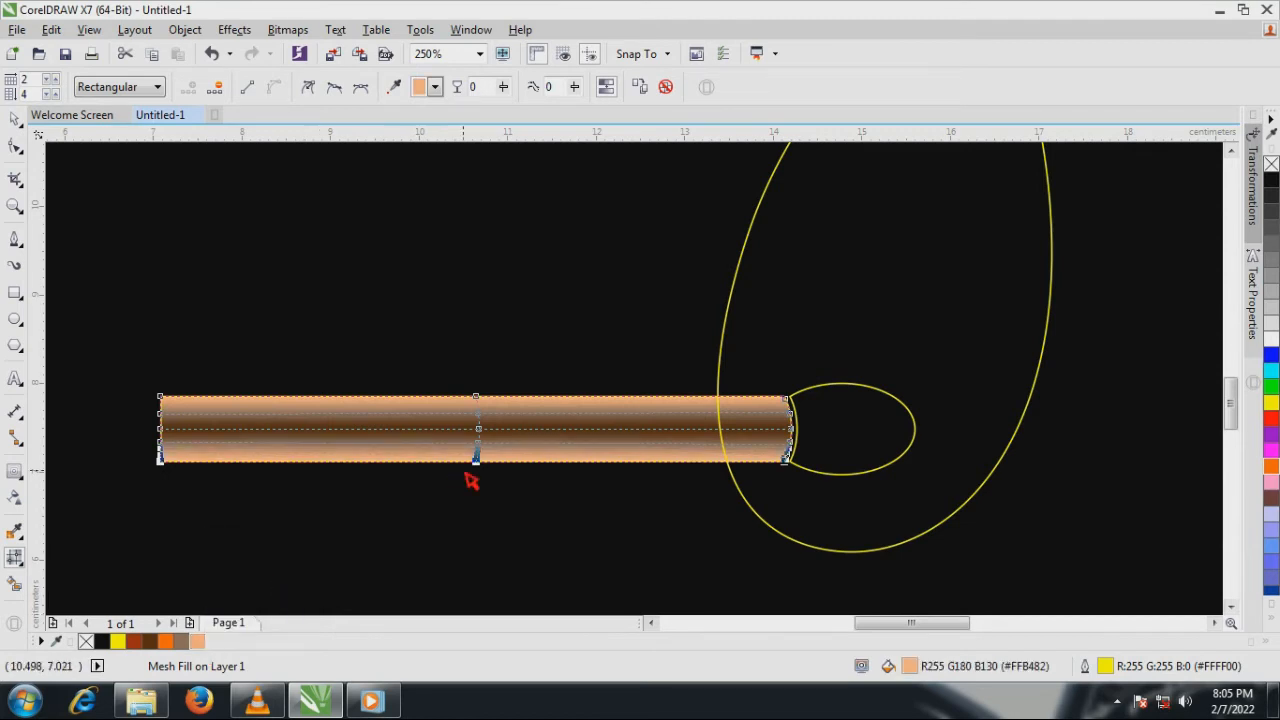
left_click(15, 118)
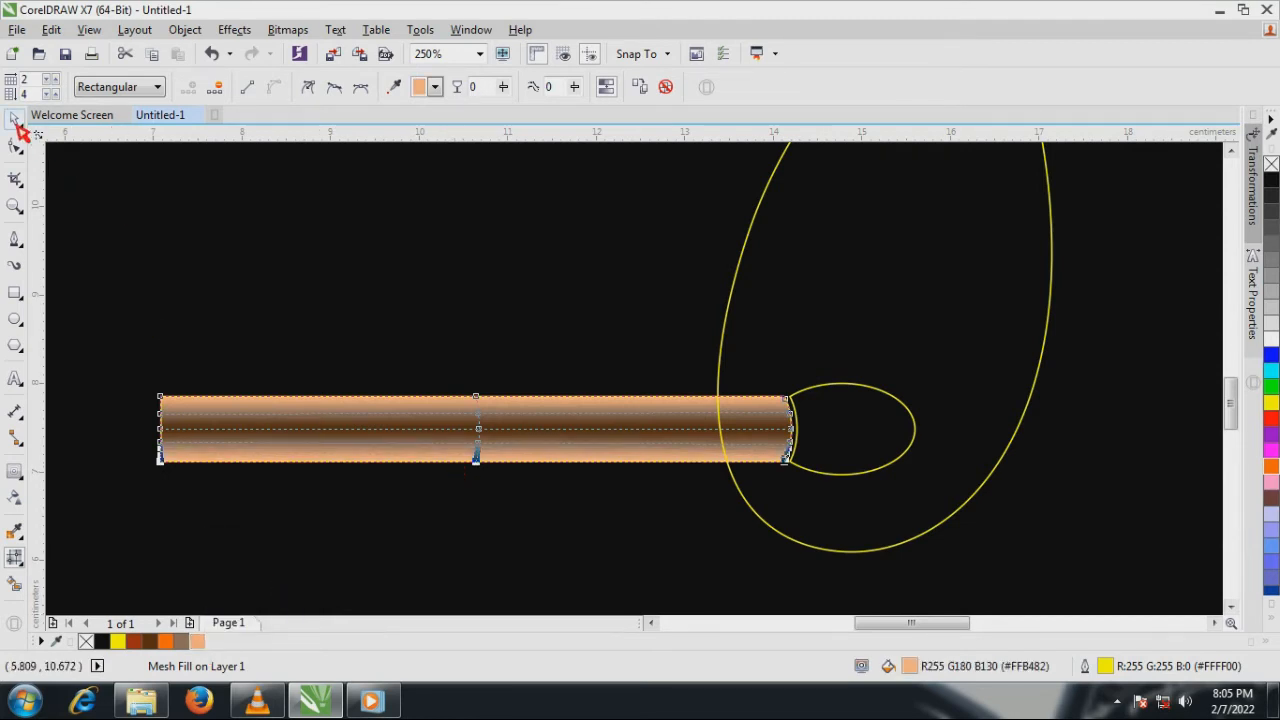
right_click(1271, 163)
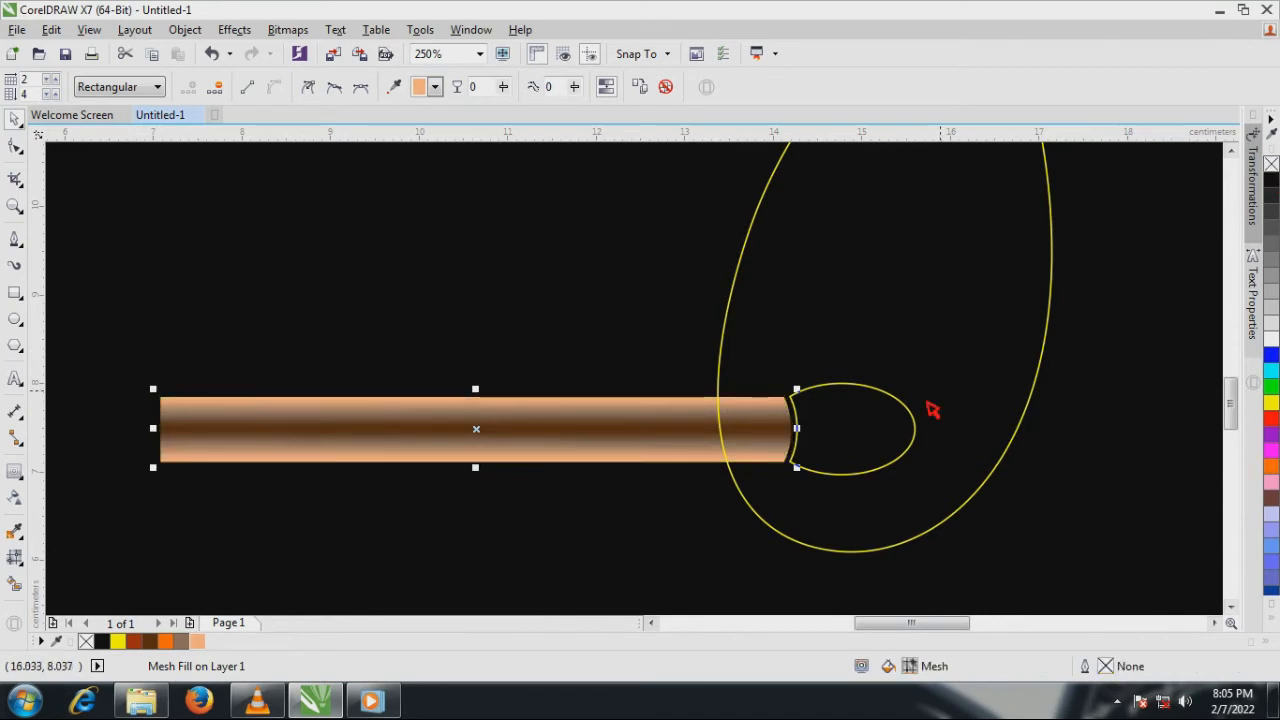
Step: Apply an elliptical fountain fill to the matchstick's head
left_click(755, 580)
left_click_drag(743, 560, 972, 355)
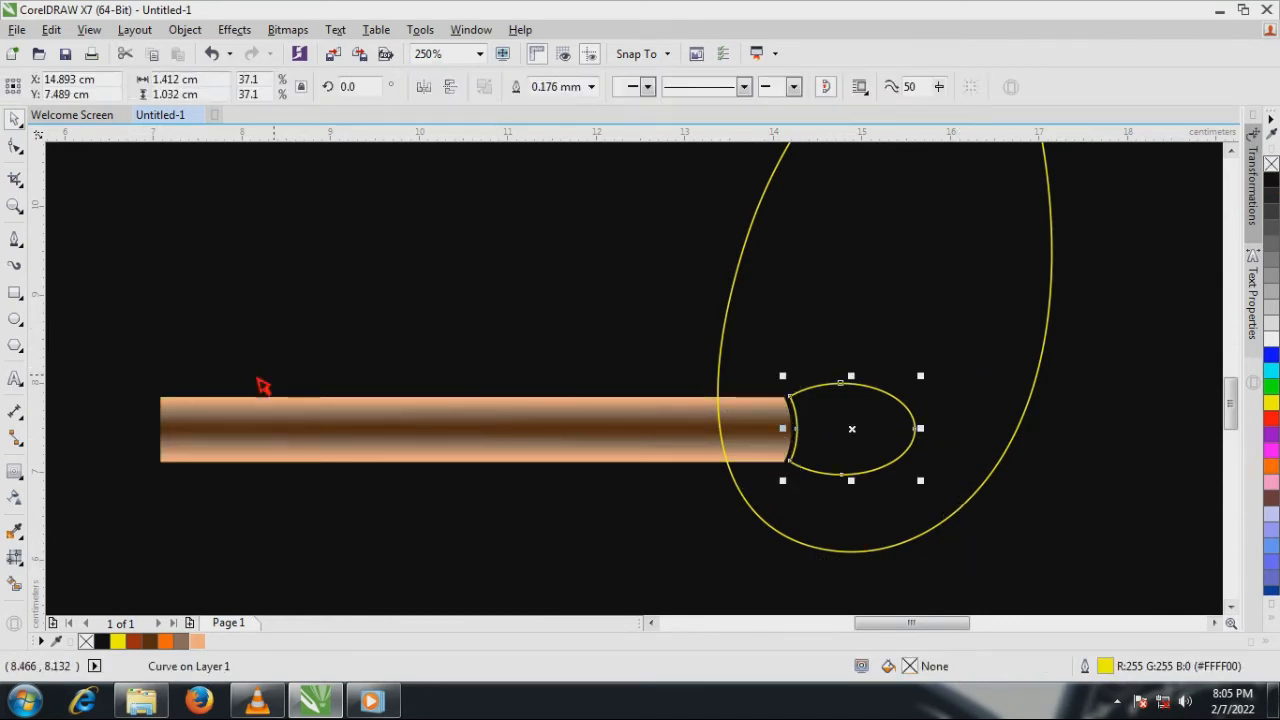
left_click(14, 557)
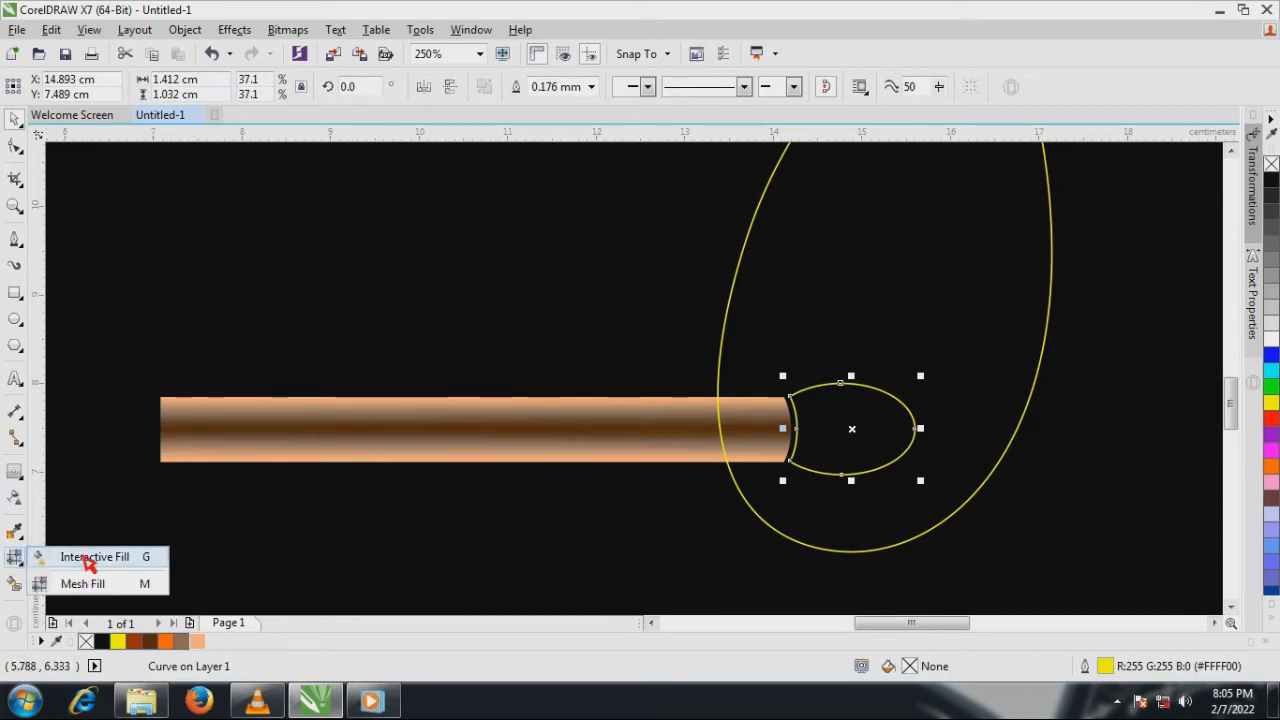
left_click(94, 558)
left_click(65, 87)
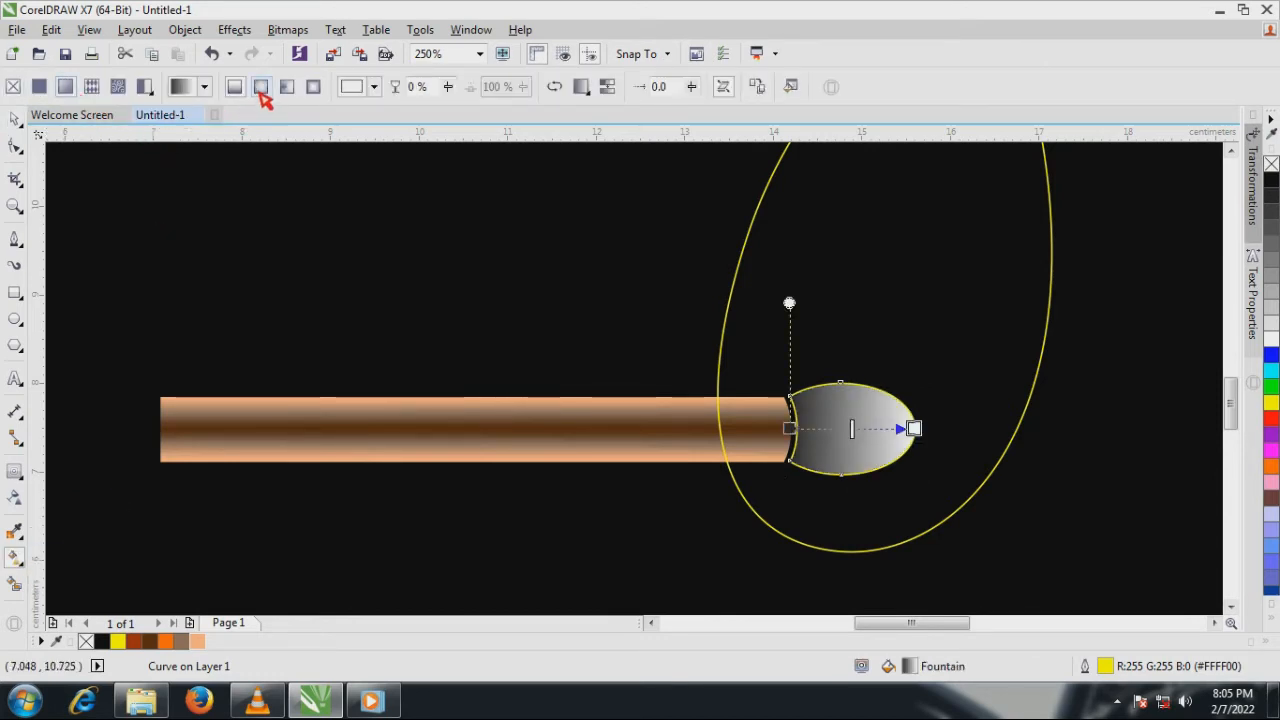
left_click(261, 89)
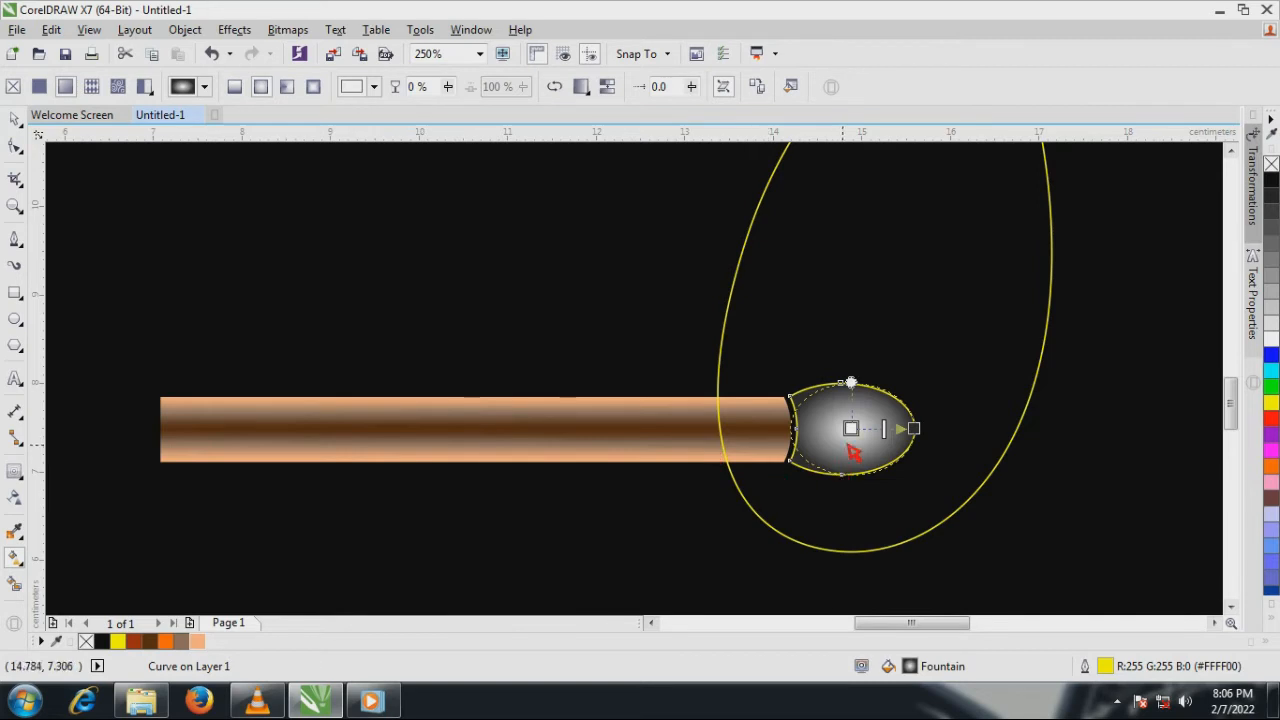
Step: Colour the head's gradient centre dark brown and its outer end peach #FFB482, and move the centre to the head's lower left edge
left_click(851, 430)
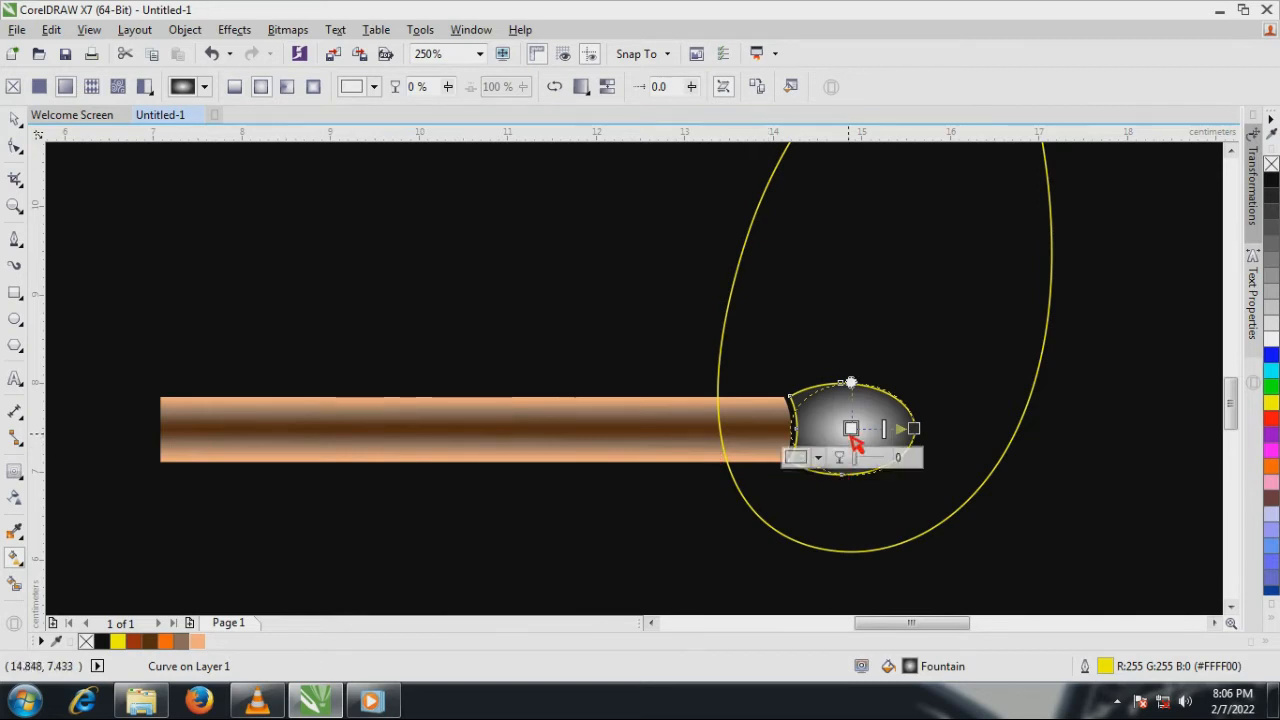
left_click(134, 641)
left_click_drag(853, 436, 818, 469)
left_click(914, 431)
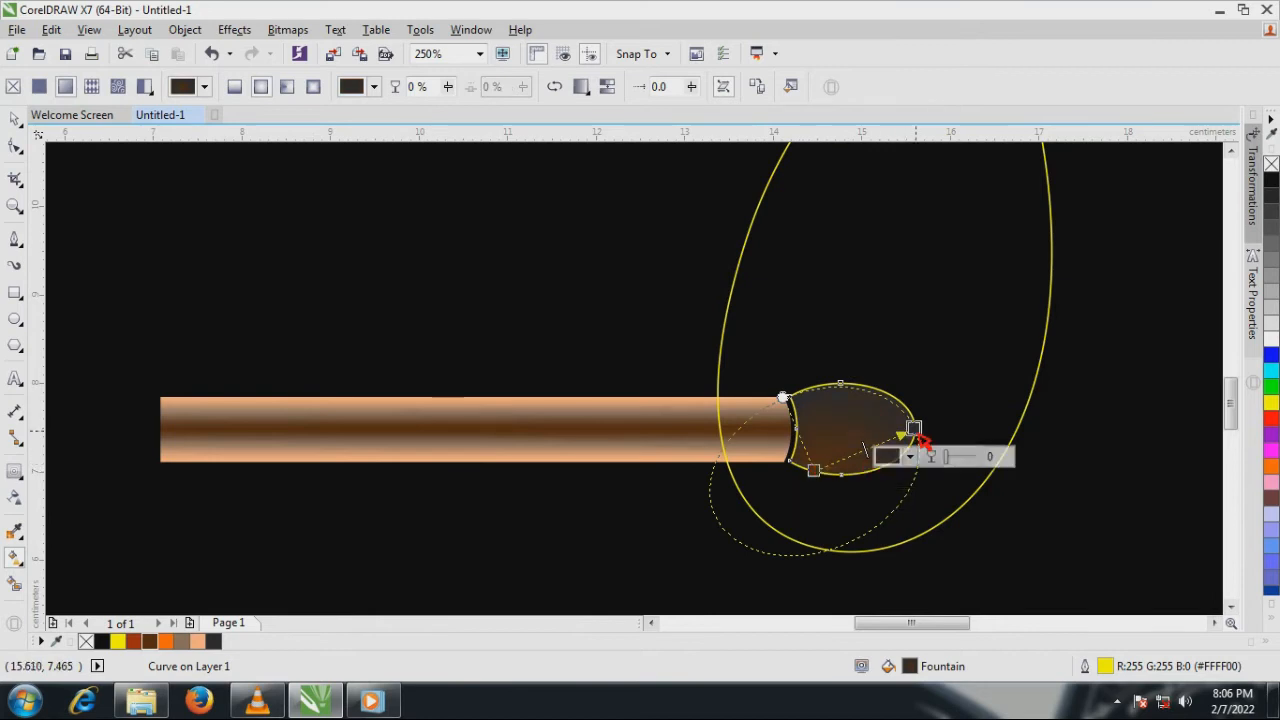
left_click(197, 641)
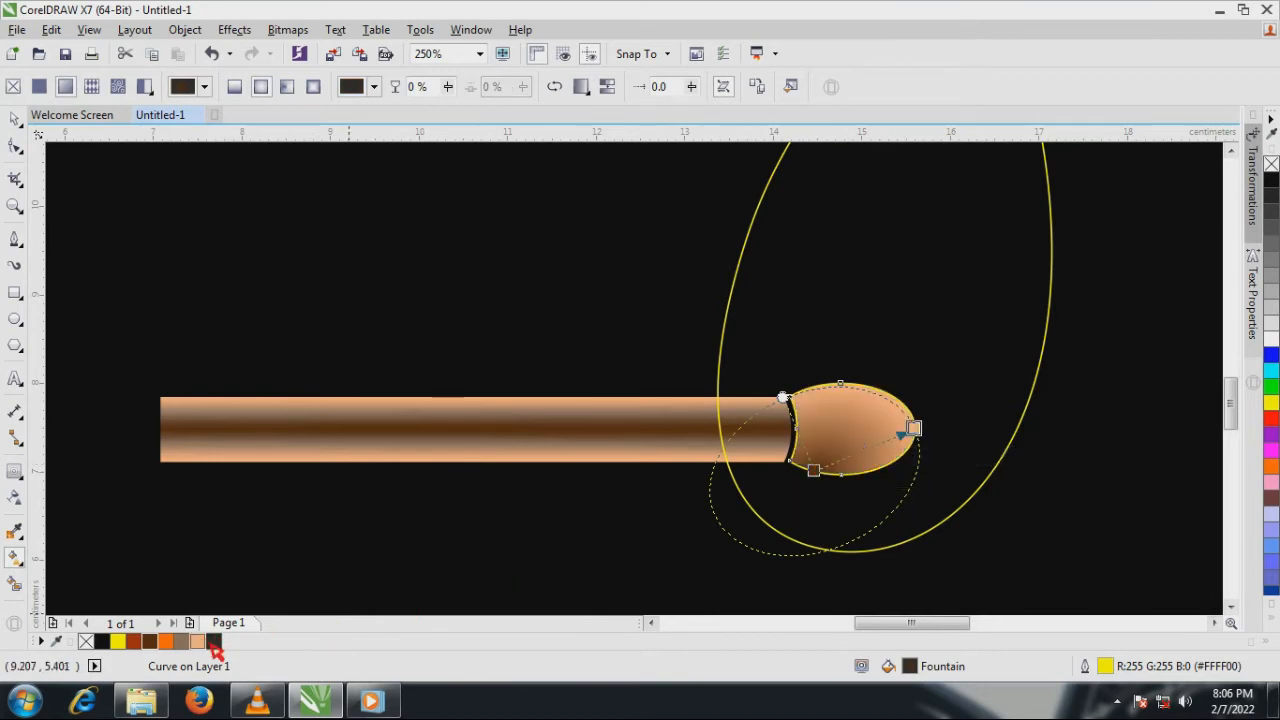
Step: Add a dark brown colour stop at 35% of the head's gradient and adjust its ellipse so only a rim along the upper right stays light
scroll(908, 448, "up", 1)
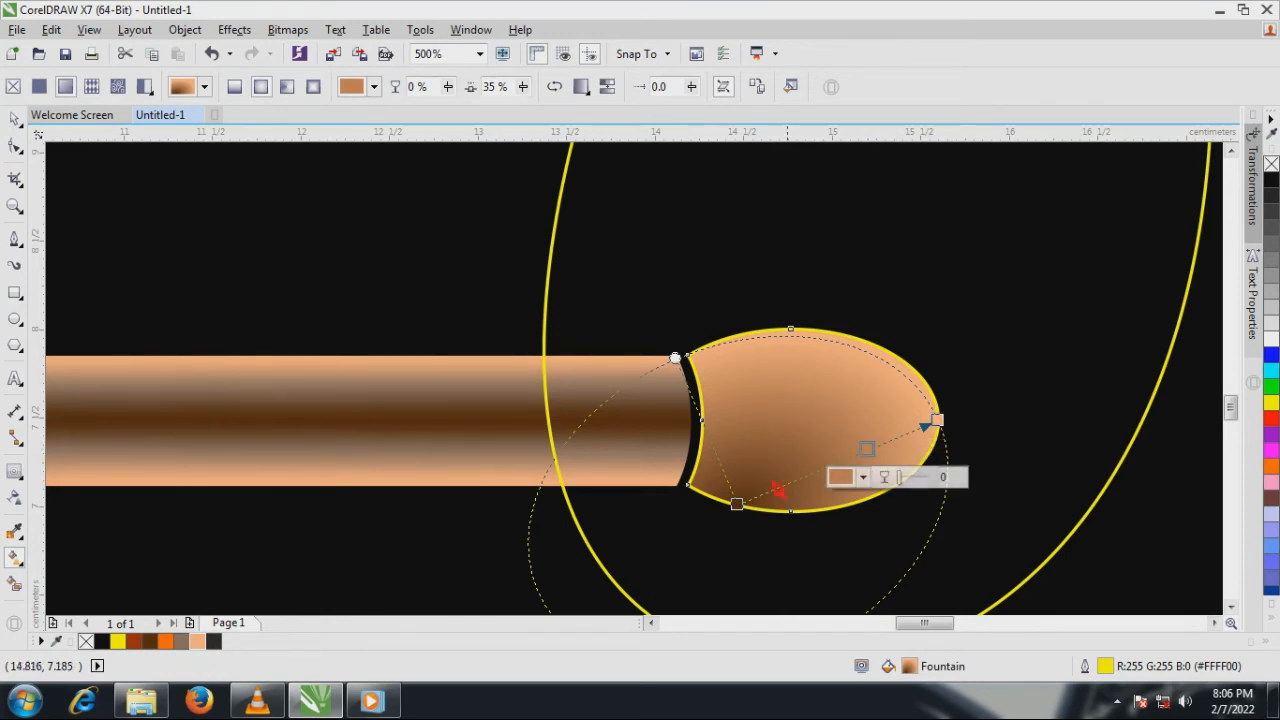
left_click(152, 642)
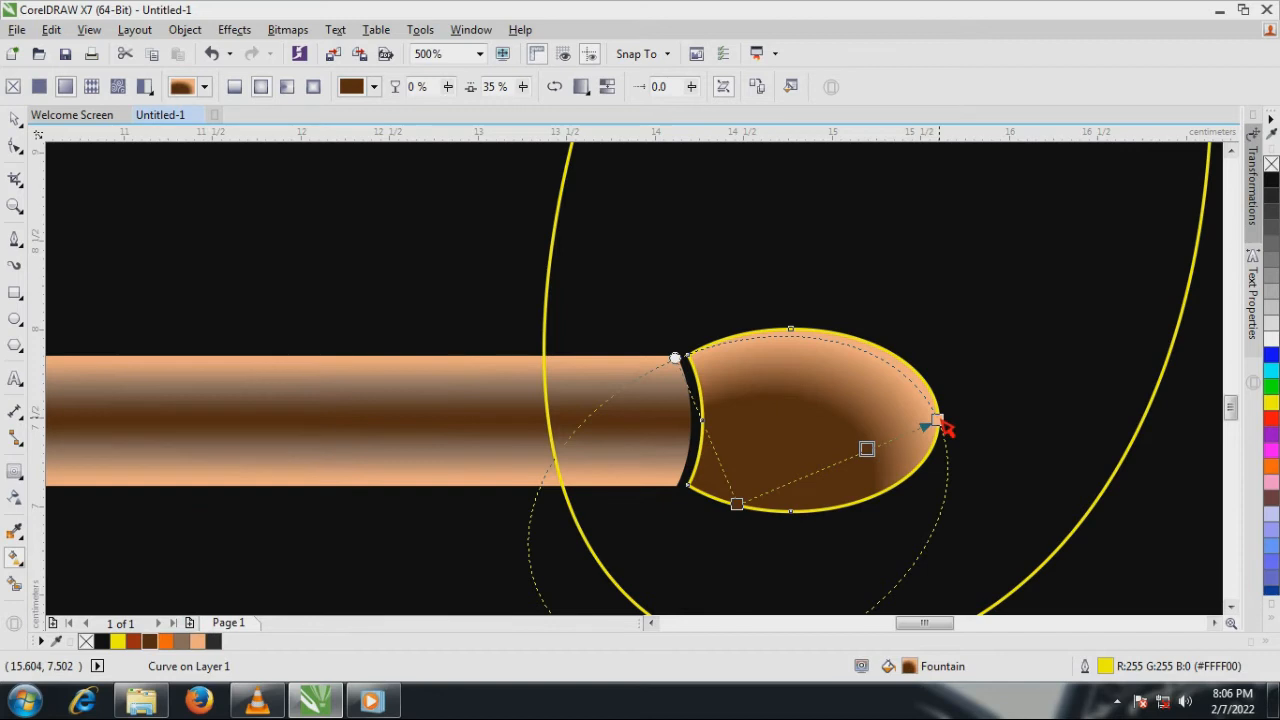
left_click_drag(942, 424, 958, 425)
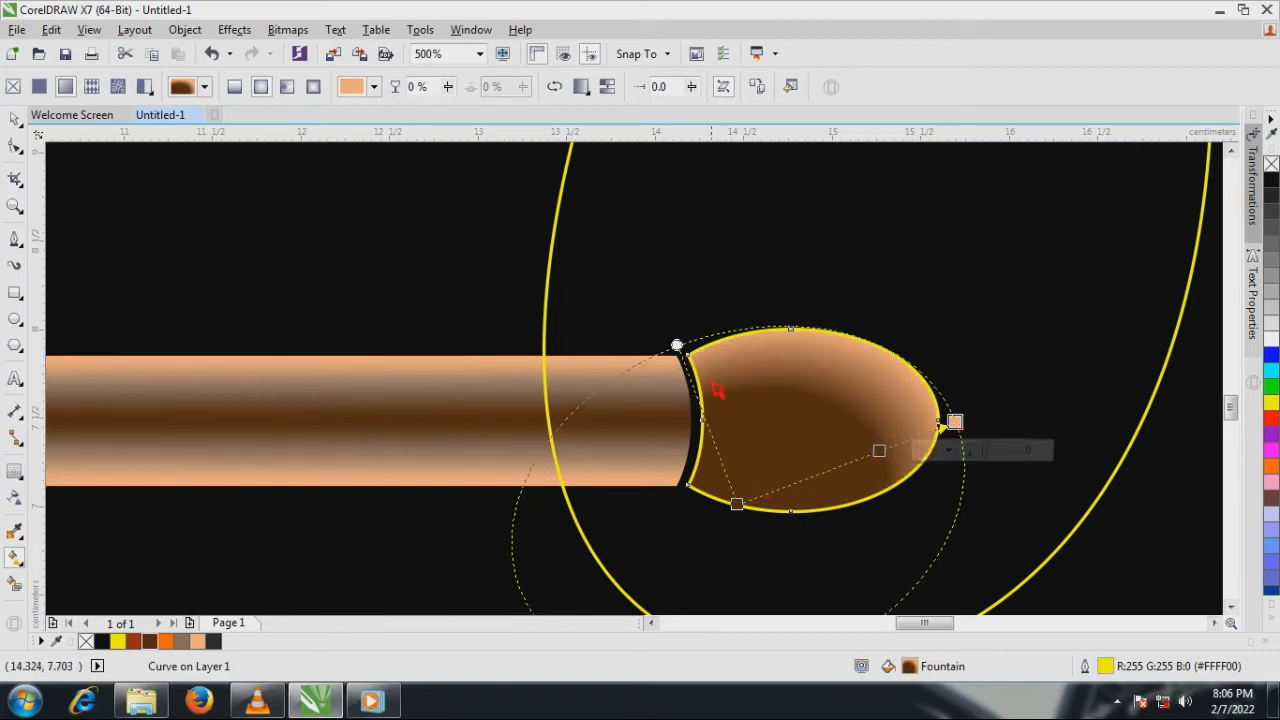
left_click_drag(677, 347, 697, 386)
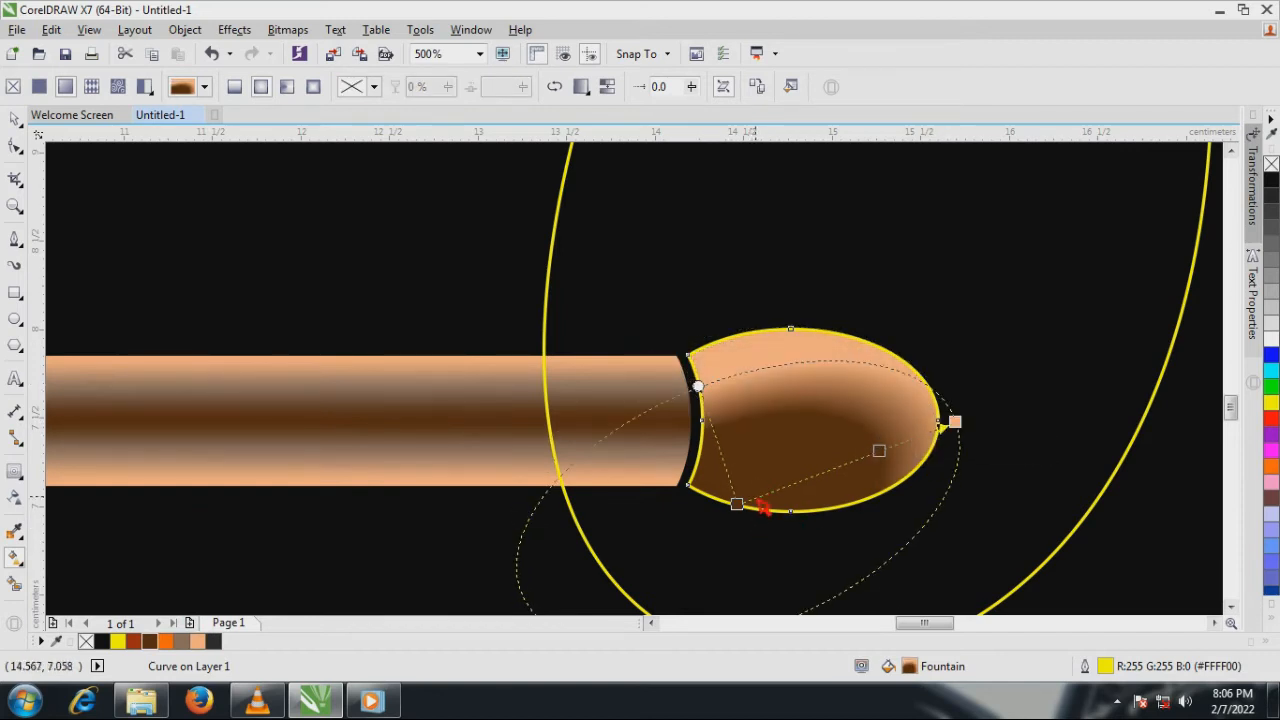
left_click_drag(760, 503, 750, 477)
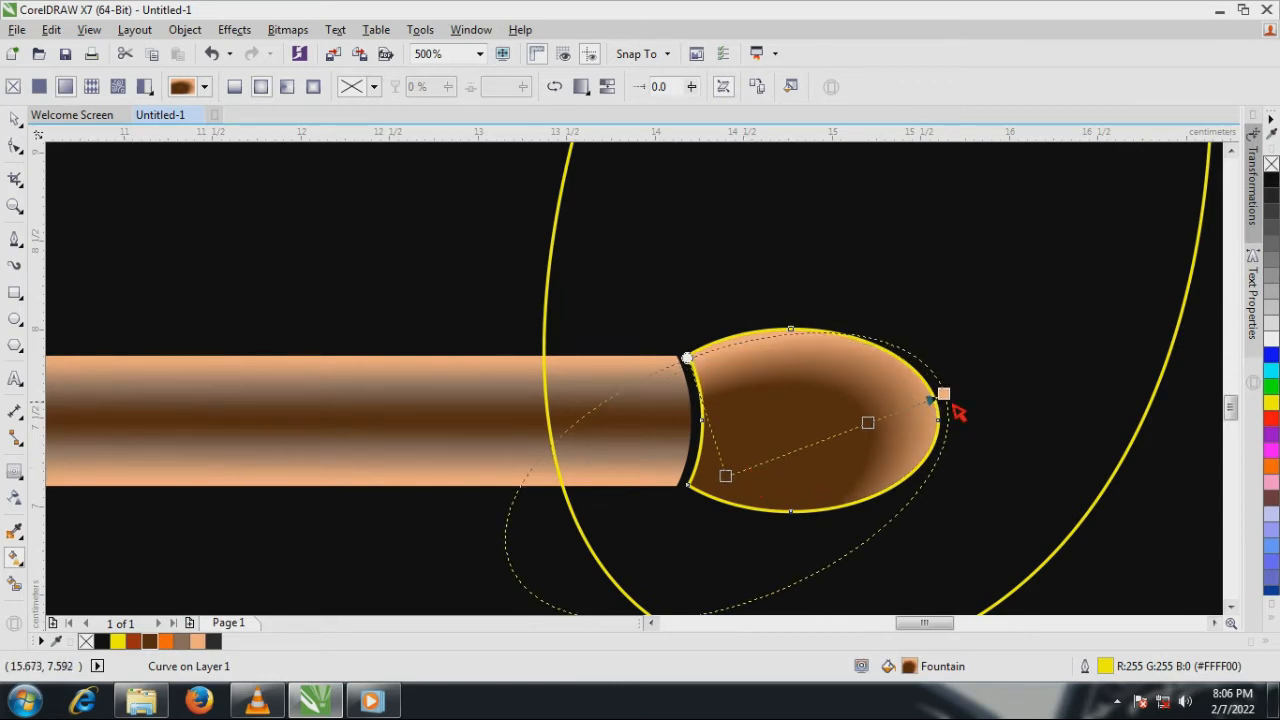
left_click_drag(945, 396, 970, 408)
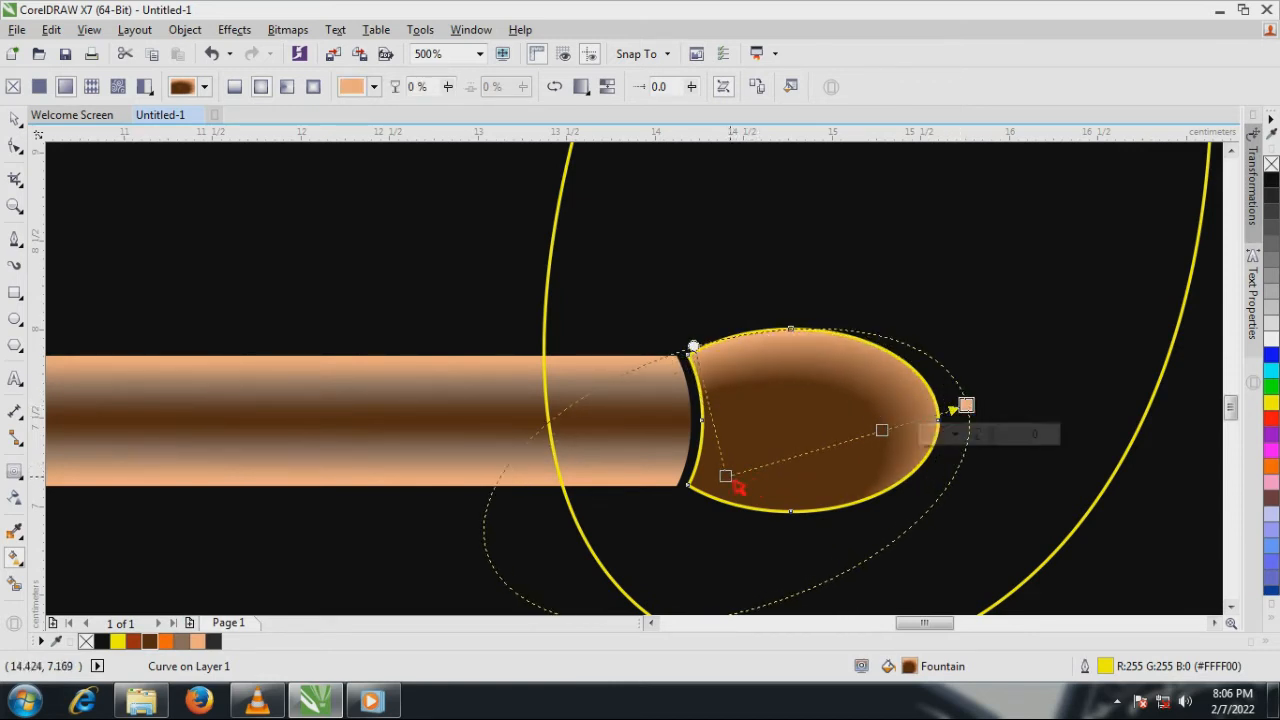
left_click_drag(727, 477, 731, 490)
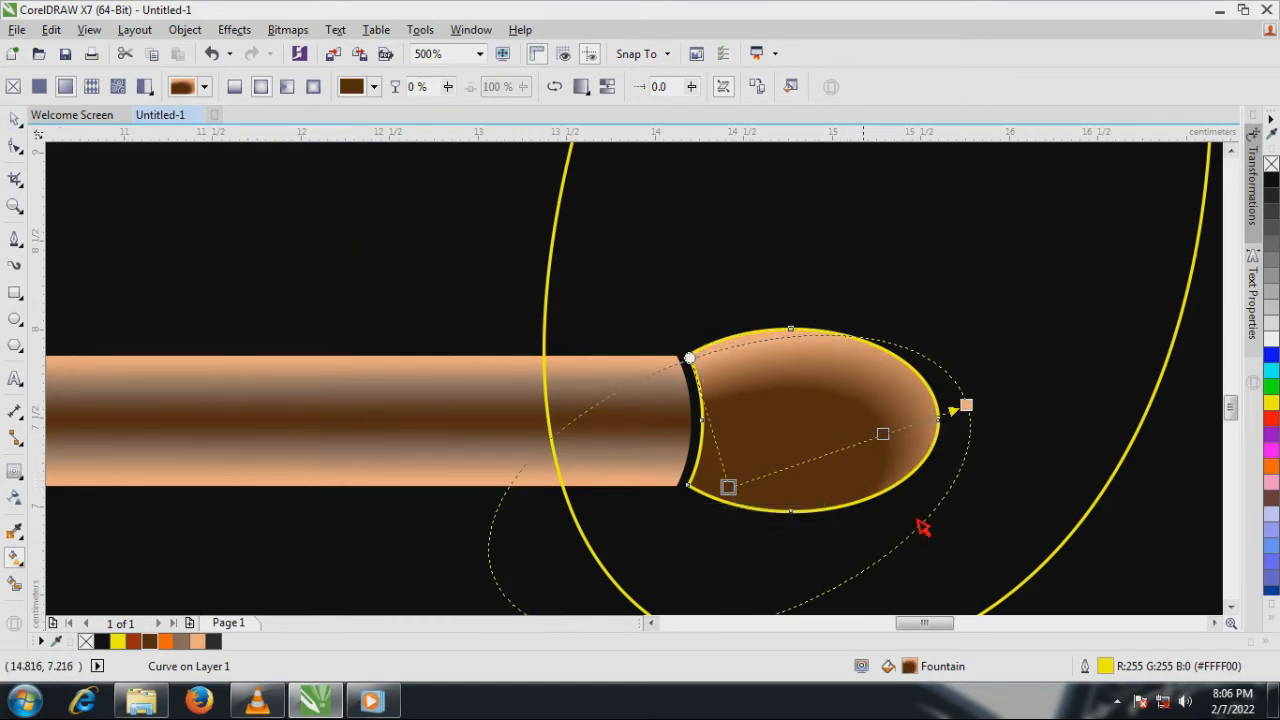
Step: Change the outer colour of the head's gradient to reddish brown, #8A3D0A, remove the head's outline and clear the selection
left_click(966, 407)
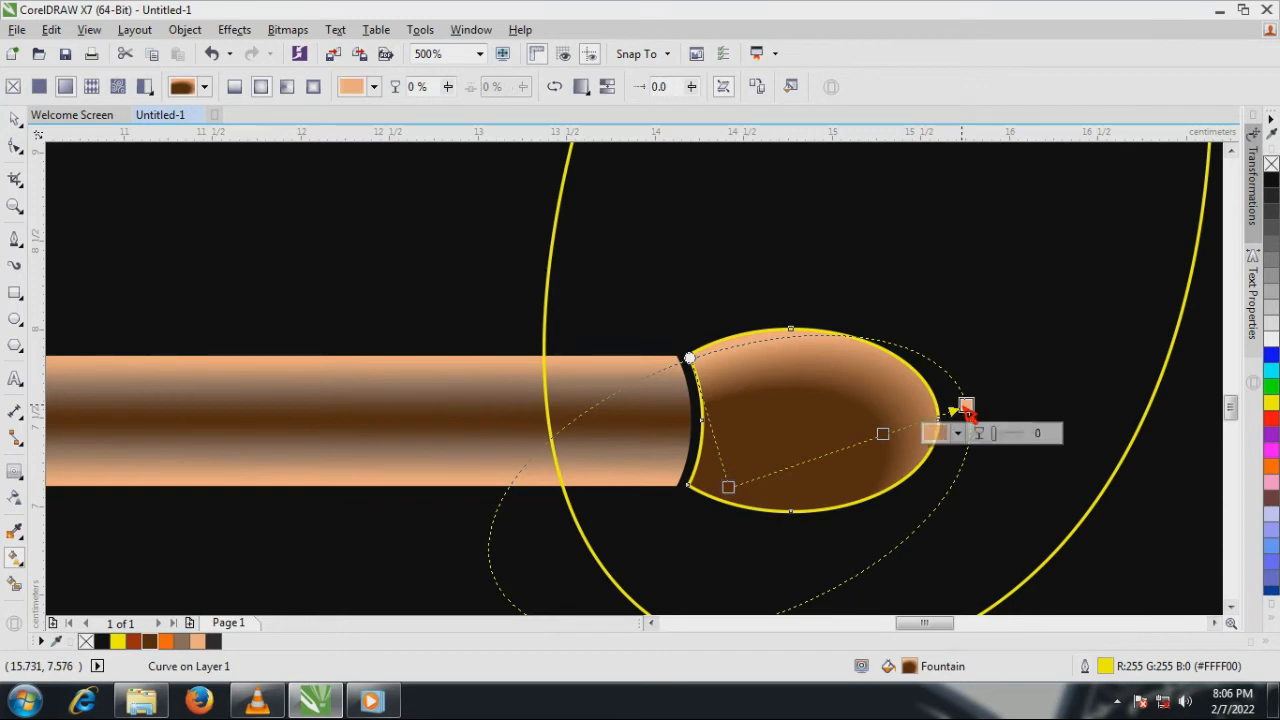
left_click(957, 433)
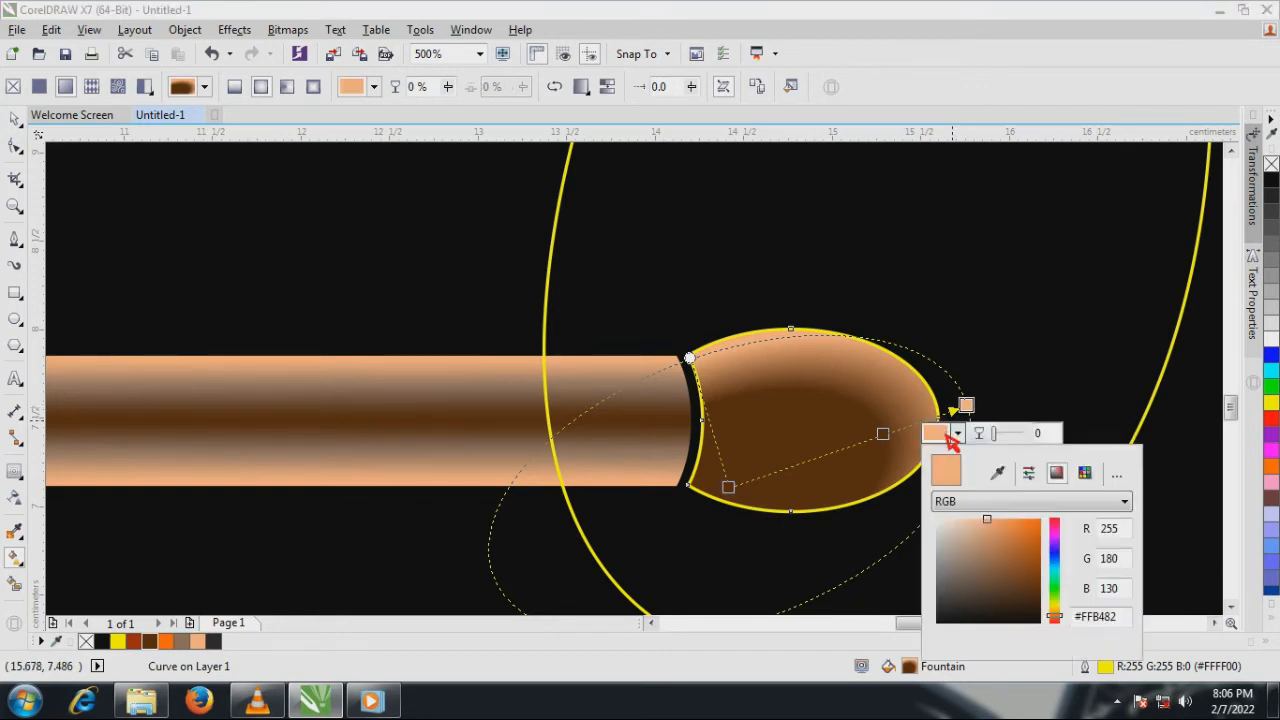
left_click(1016, 526)
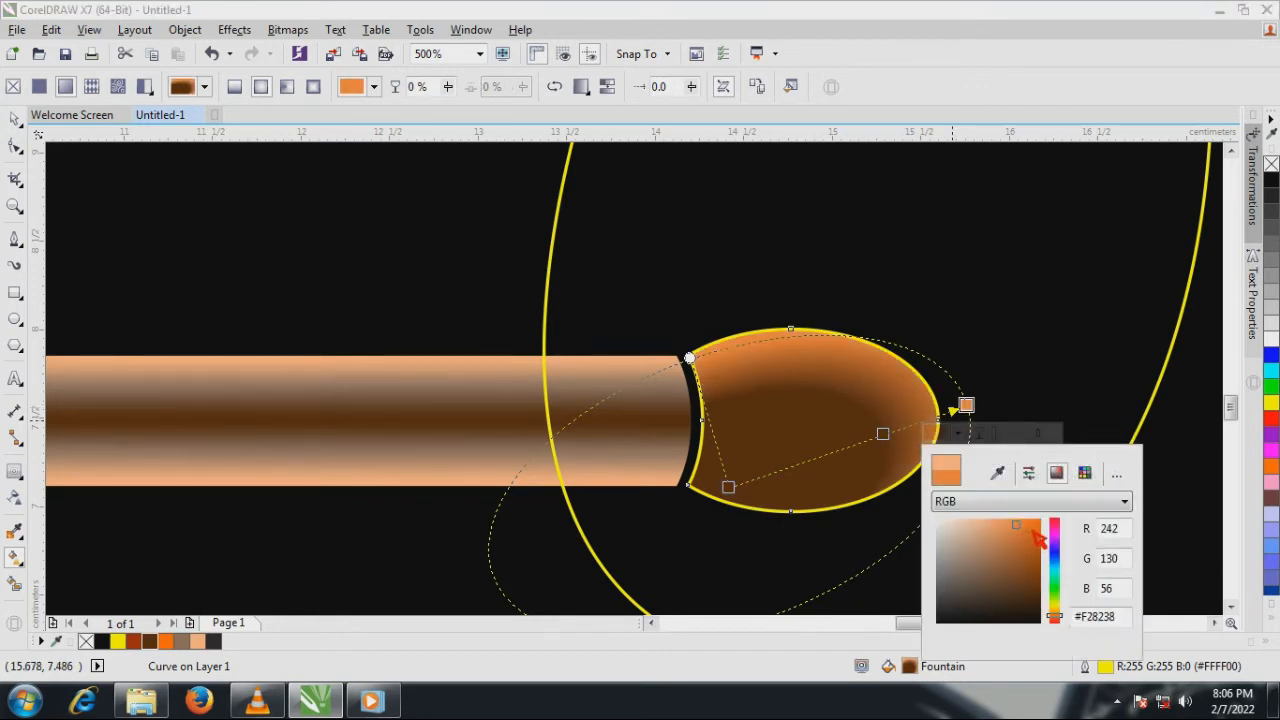
left_click(1035, 529)
left_click(1034, 568)
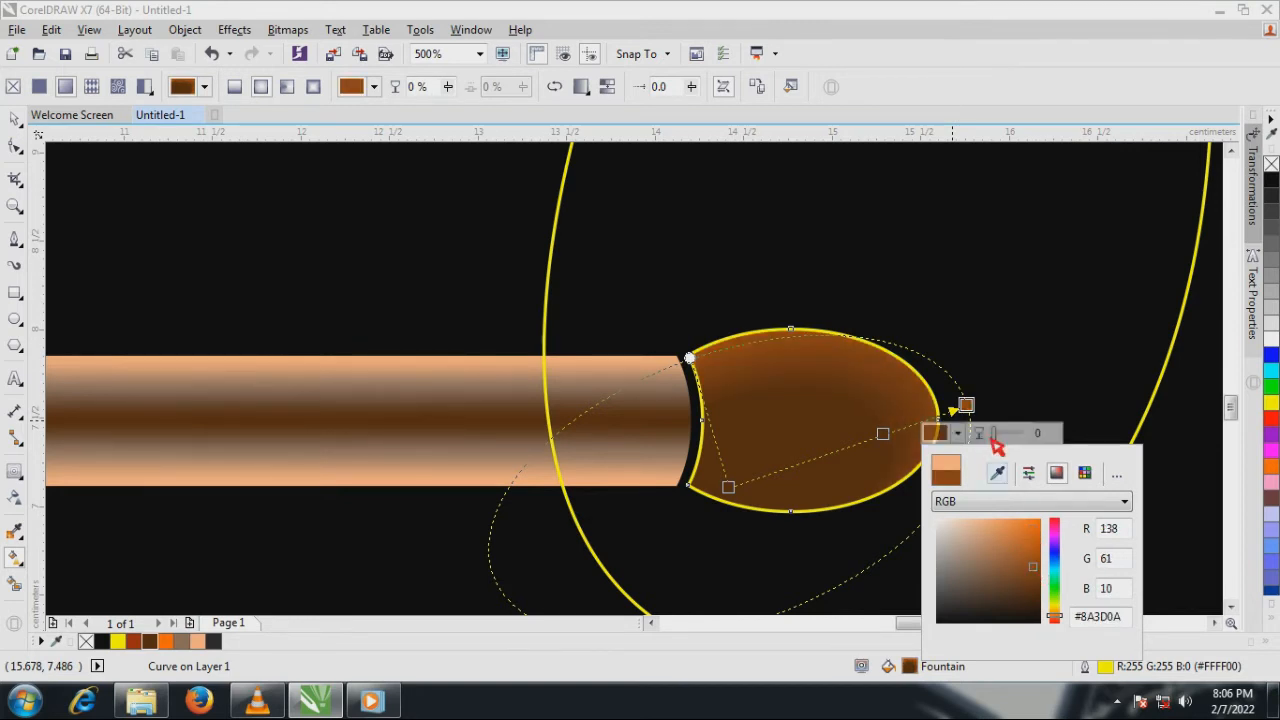
right_click(1271, 164)
key("Tab")
scroll(866, 428, "down", 4)
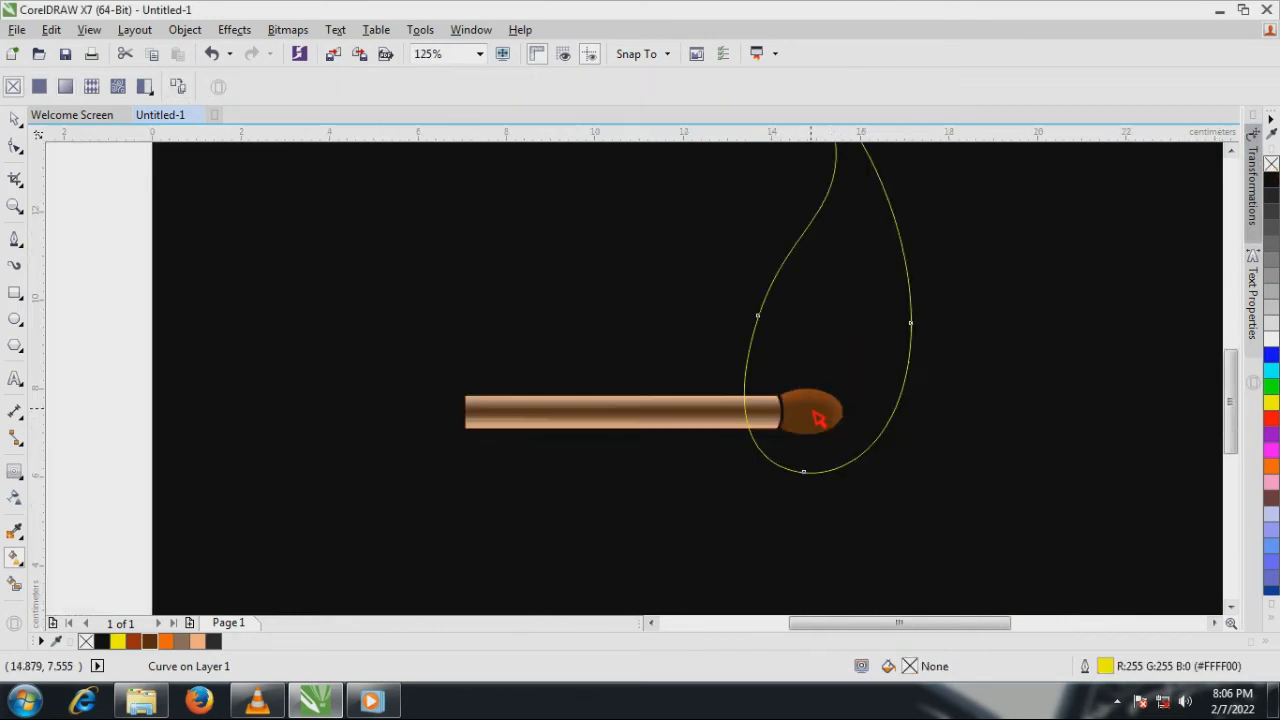
scroll(816, 418, "down", 2)
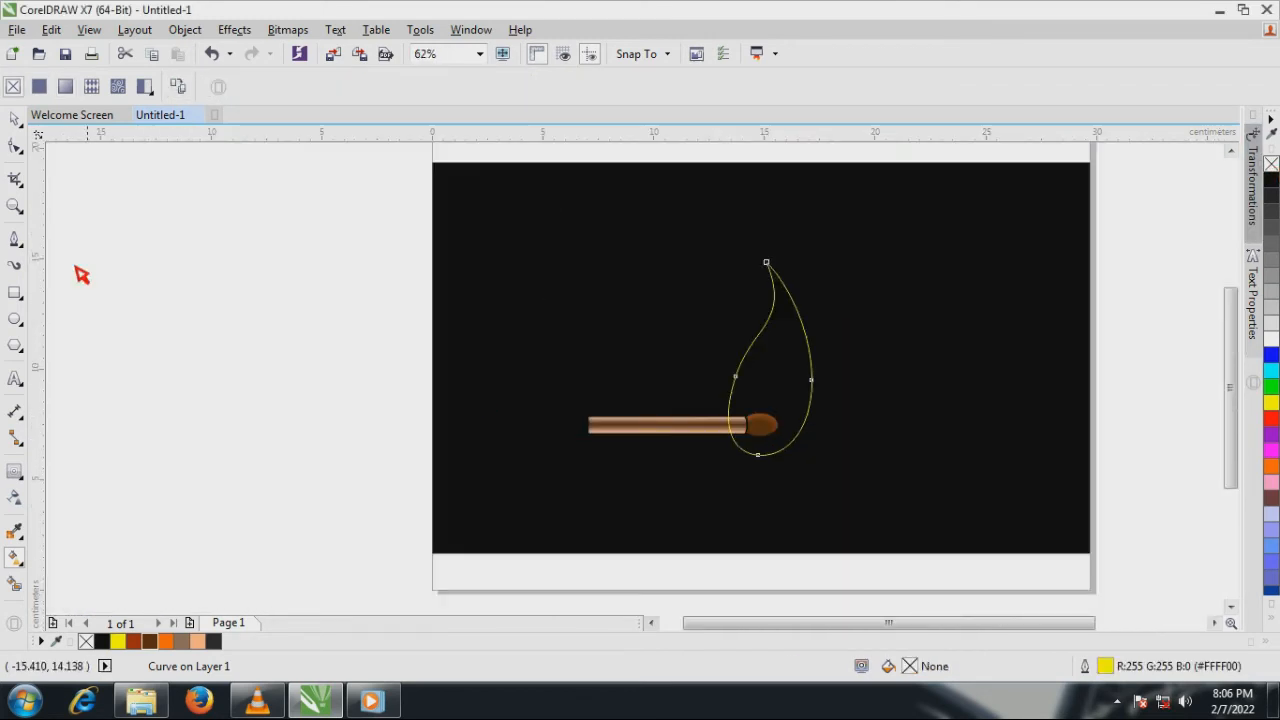
left_click(15, 120)
left_click(153, 231)
Step: Refine the flame outline by adjusting both curve handles of its left node and moving its tip slightly upward
scroll(774, 395, "up", 2)
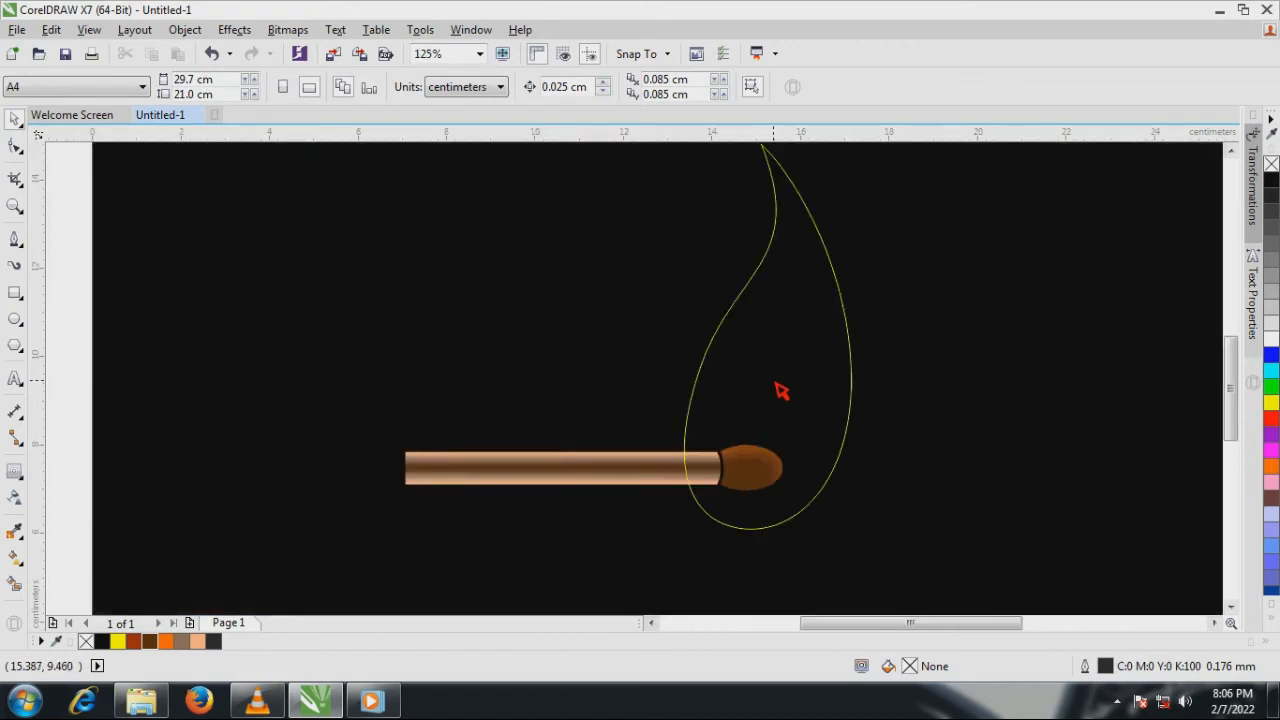
scroll(700, 434, "down", 2)
scroll(697, 432, "up", 2)
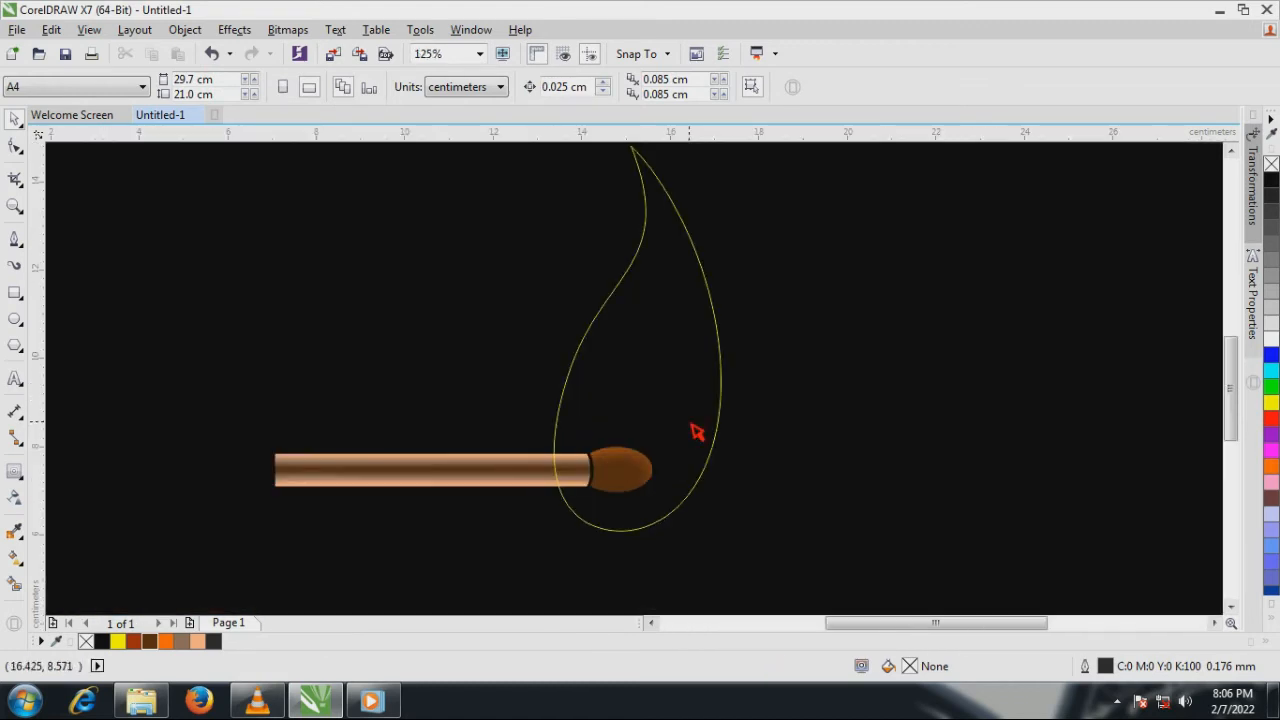
left_click(680, 388)
key("F10")
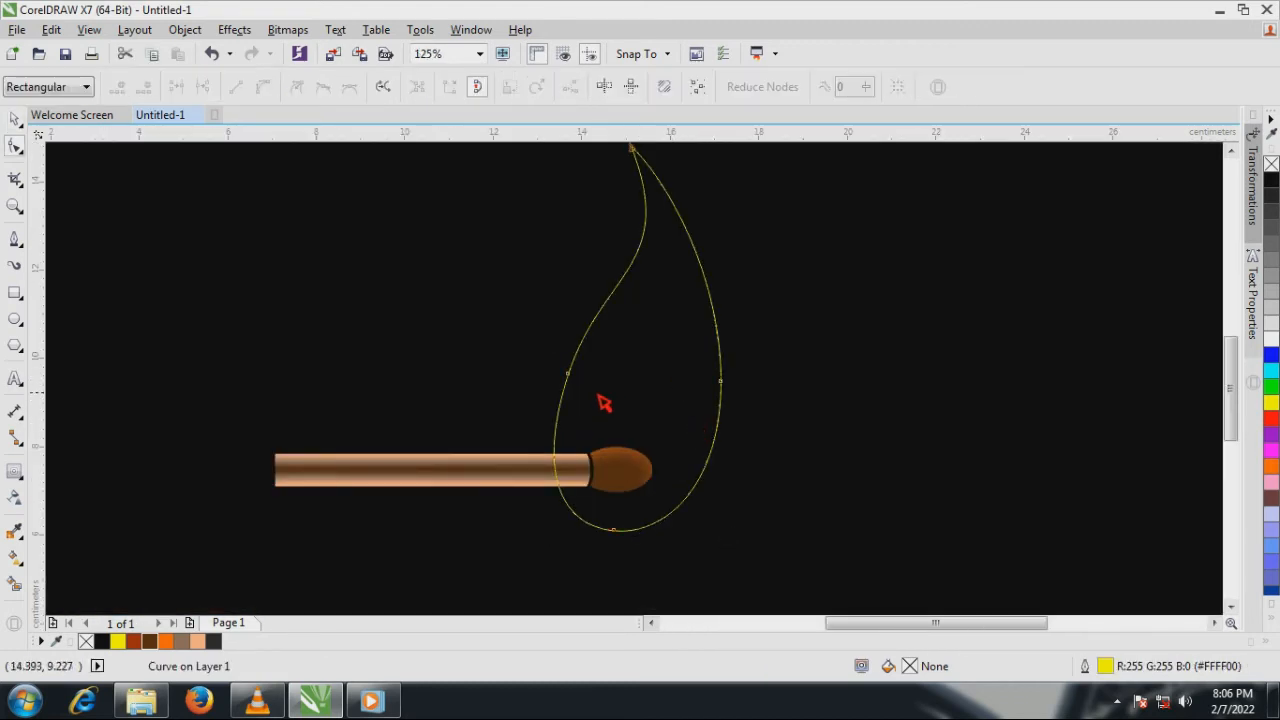
left_click(568, 377)
left_click_drag(608, 278, 592, 302)
left_click_drag(546, 447, 539, 453)
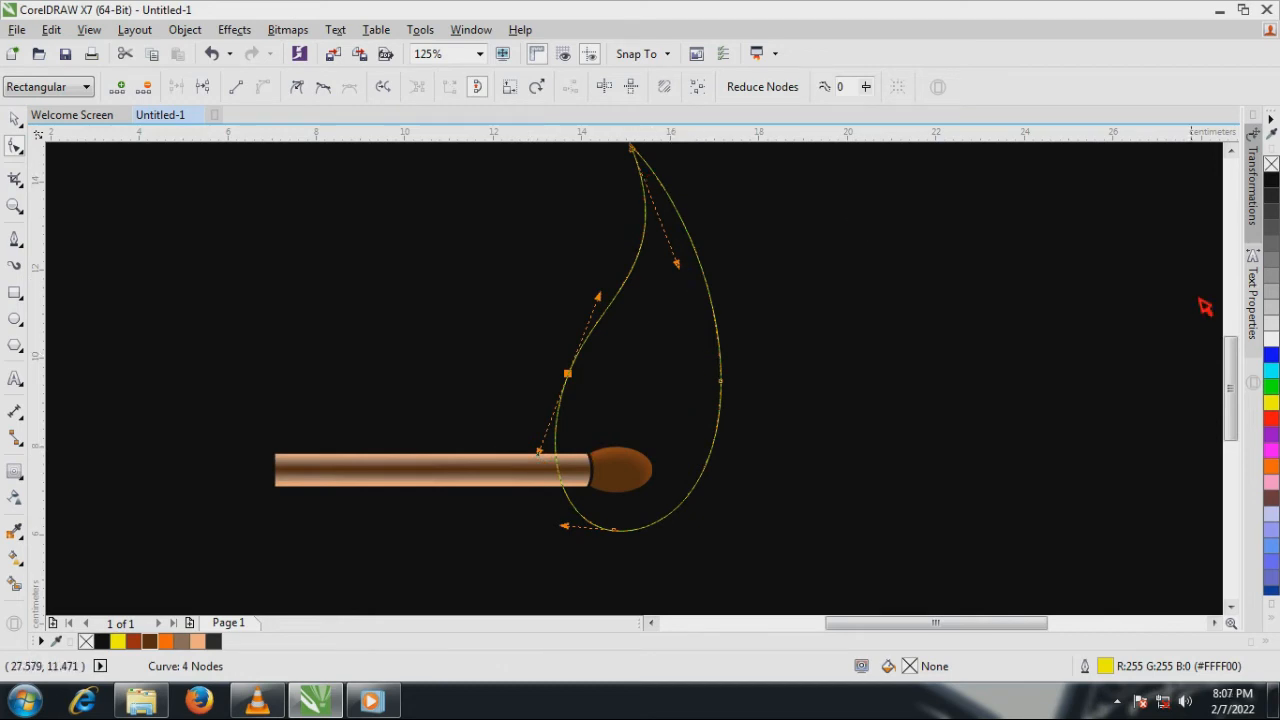
scroll(1228, 371, "up", 2)
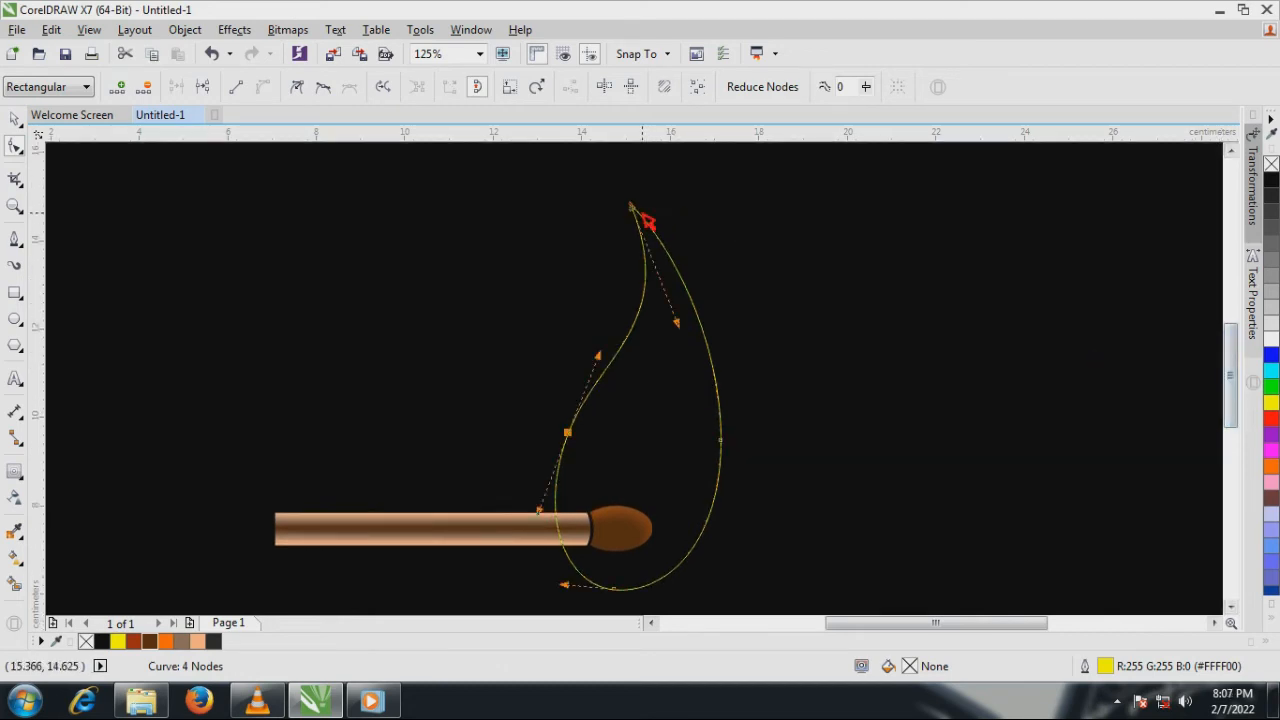
left_click_drag(640, 216, 638, 200)
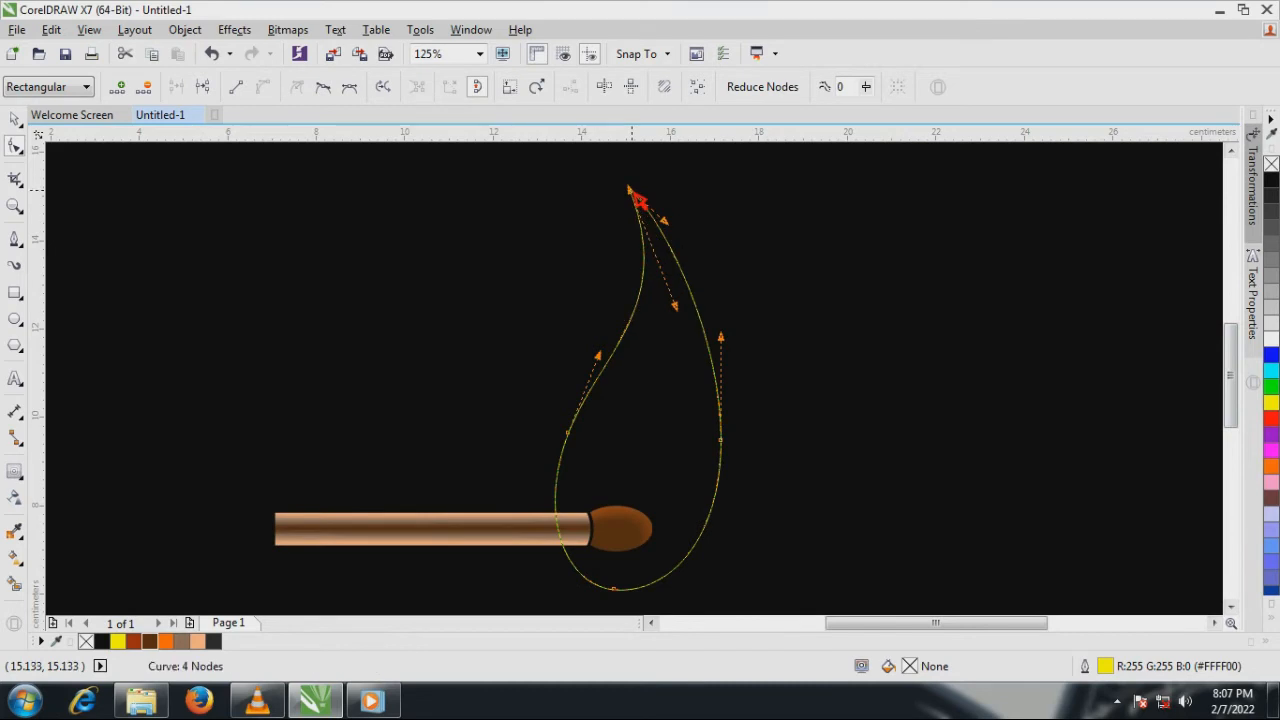
Step: Apply a mesh fill to the flame and reshape its central vertical line by bending the lower curve and moving the middle node slightly down
left_click(22, 560)
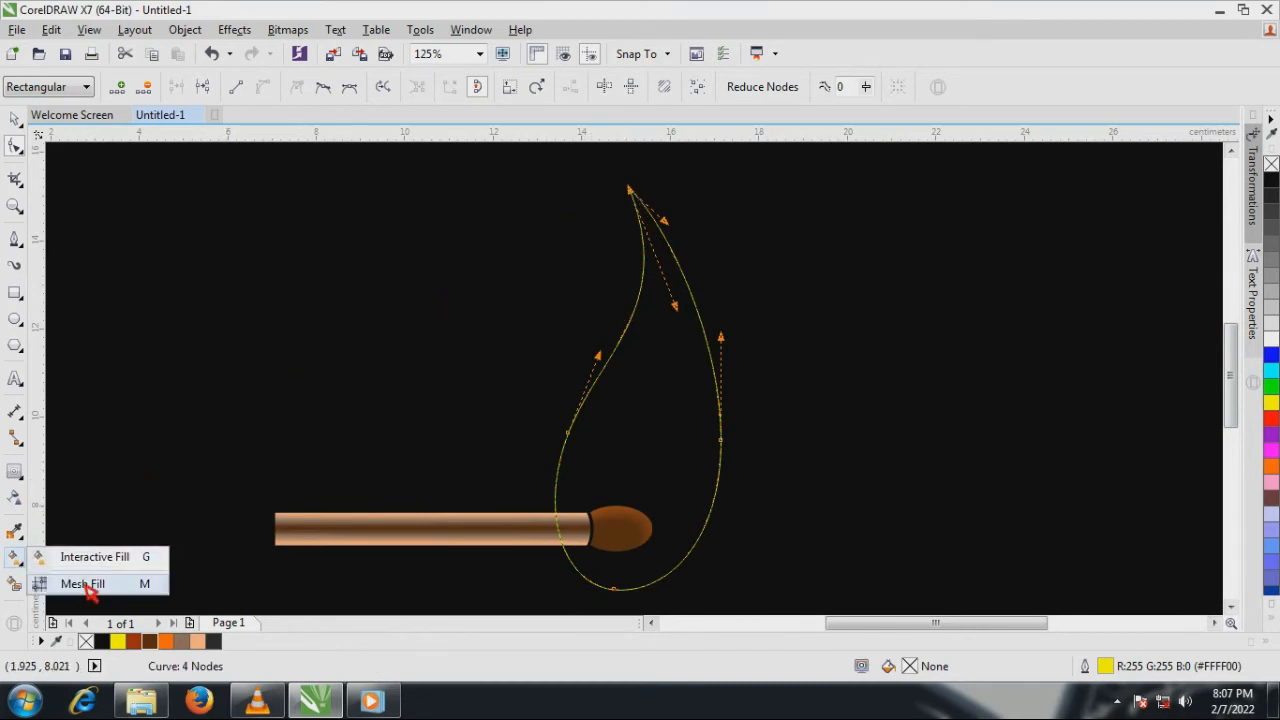
left_click(84, 584)
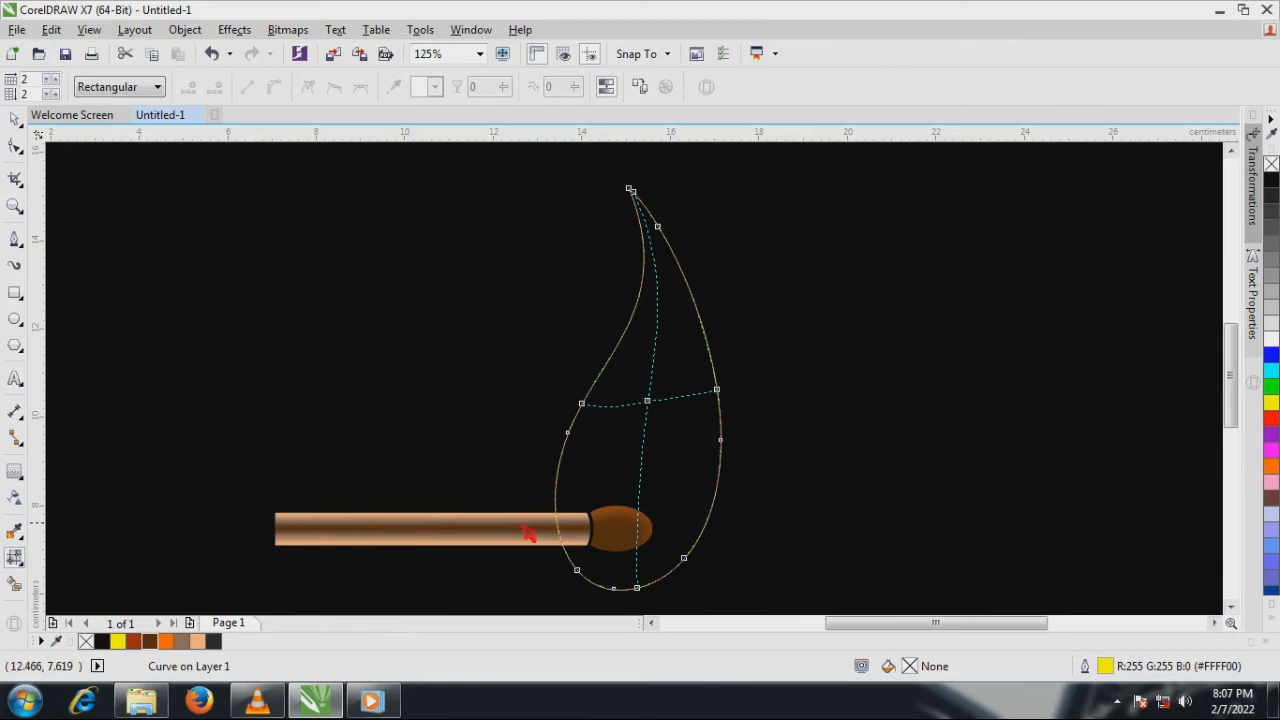
left_click(637, 589)
left_click_drag(638, 550, 608, 538)
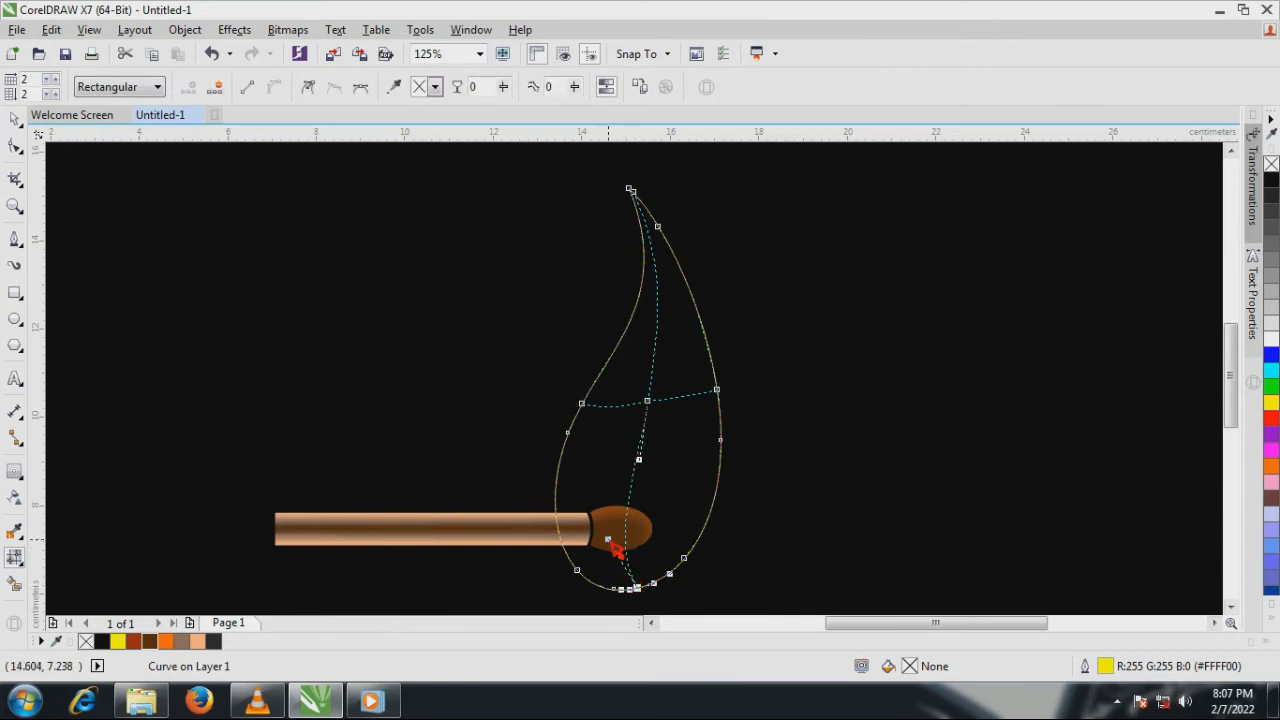
left_click_drag(641, 462, 632, 478)
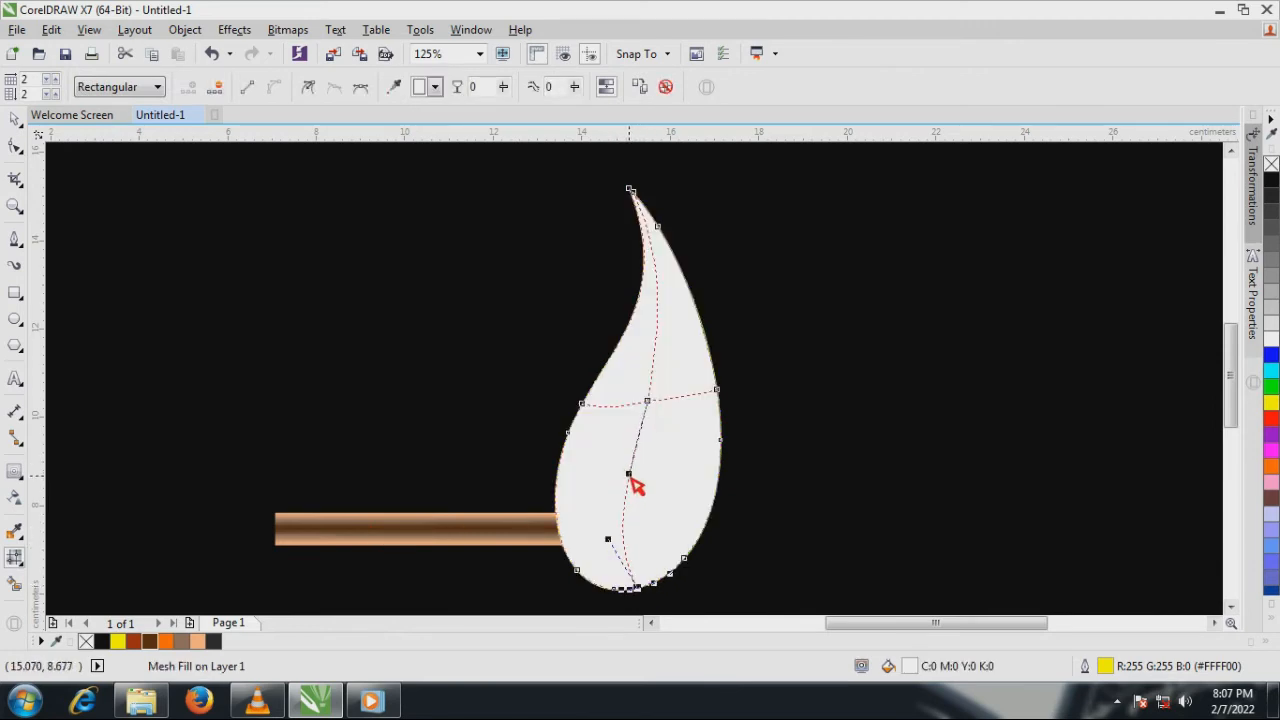
left_click_drag(651, 402, 704, 400)
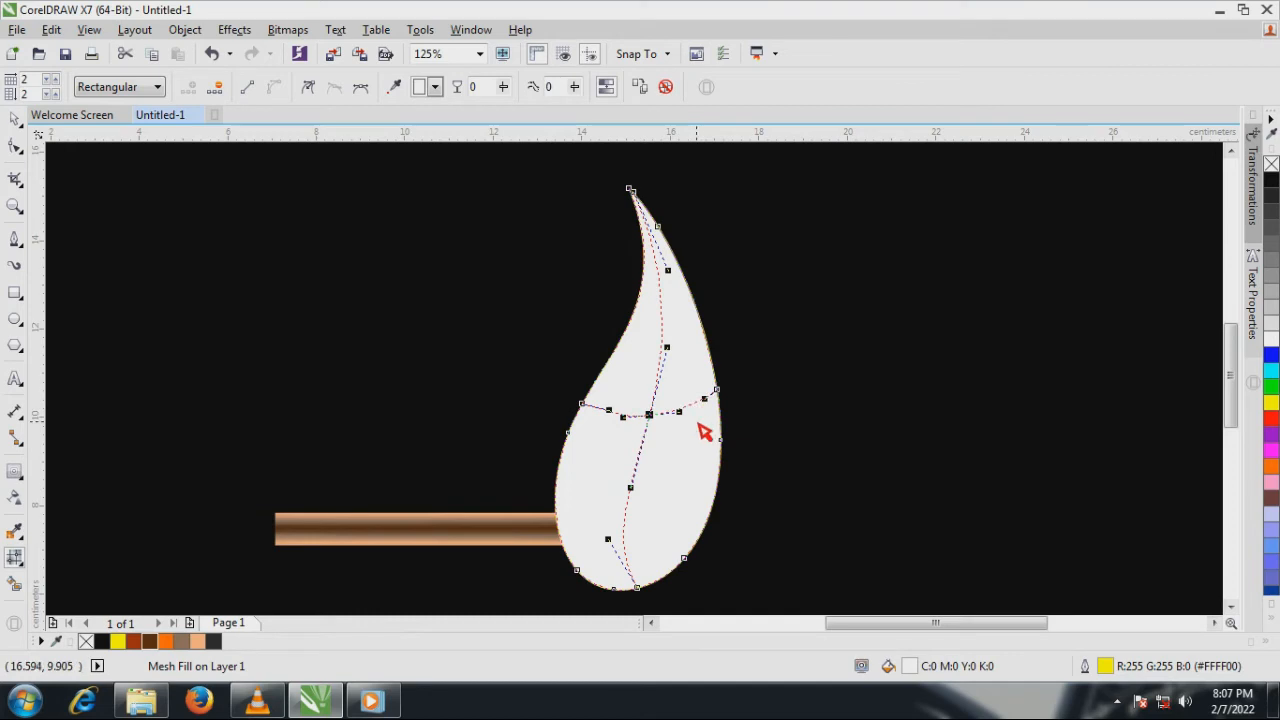
left_click(674, 454)
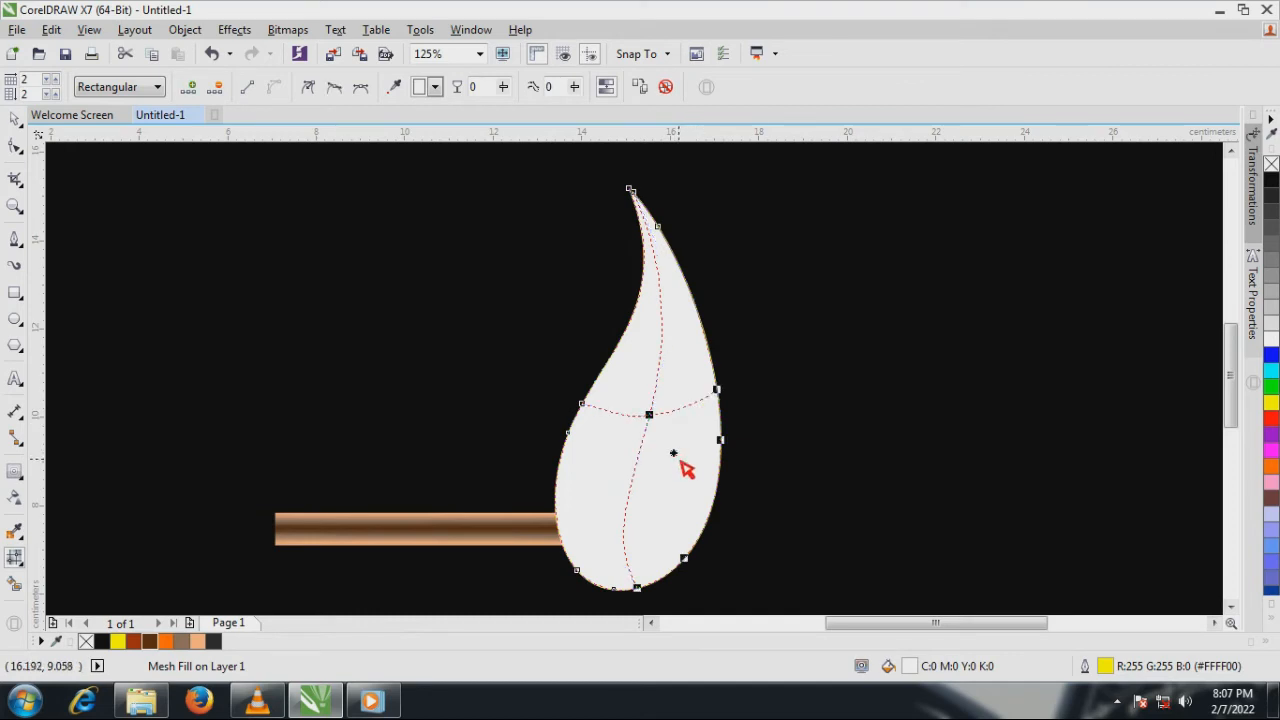
Step: Add a vertical mesh line on each side of the flame's centre line, plus two horizontal lines below the middle and one above
double_click(687, 410)
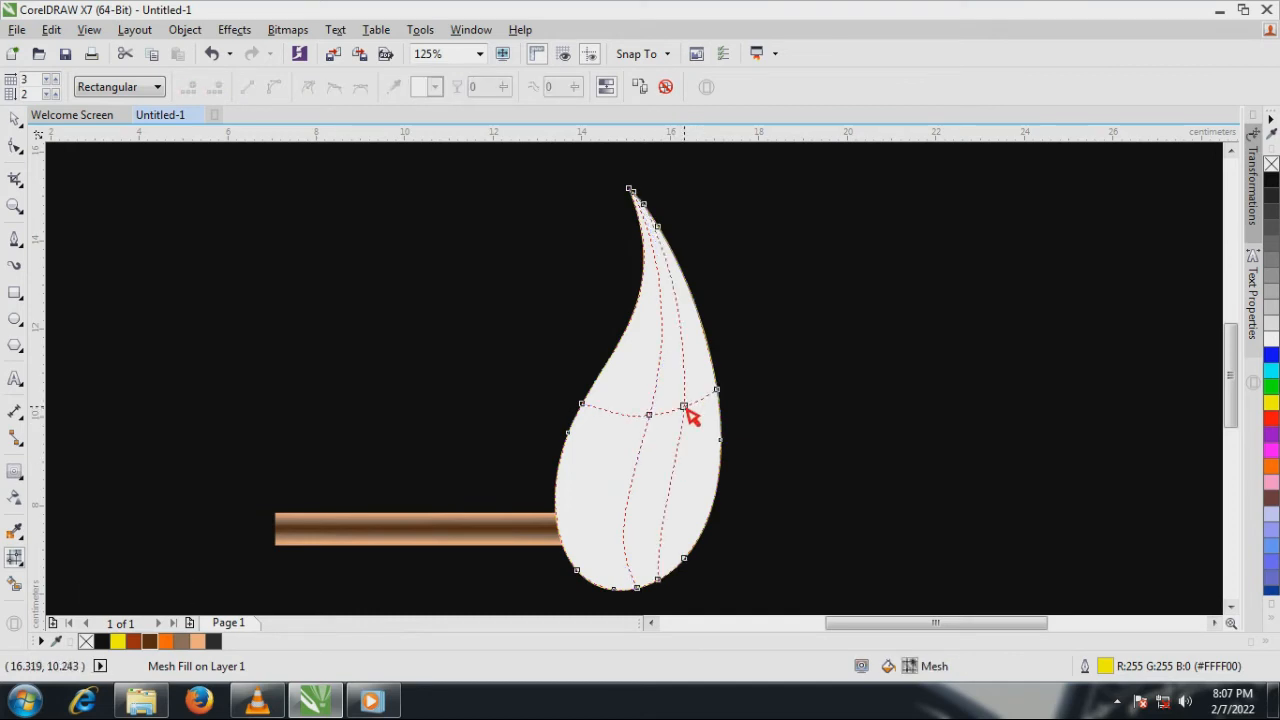
double_click(619, 416)
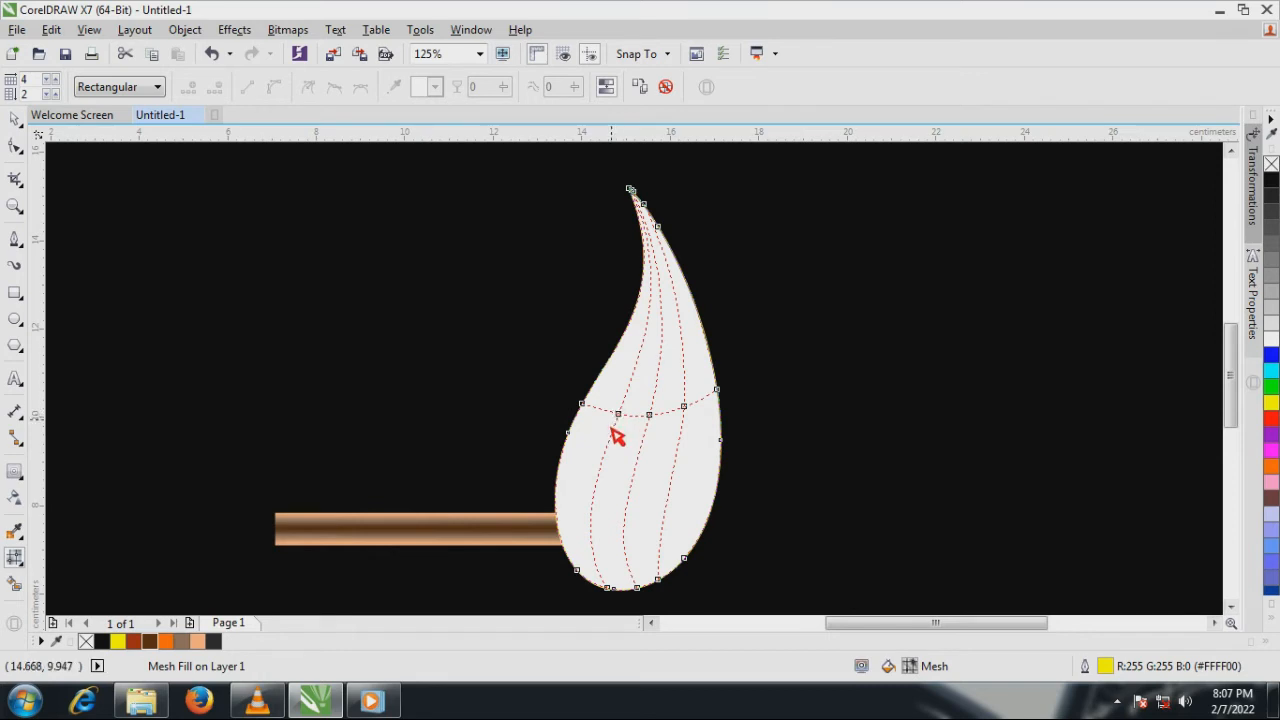
double_click(632, 499)
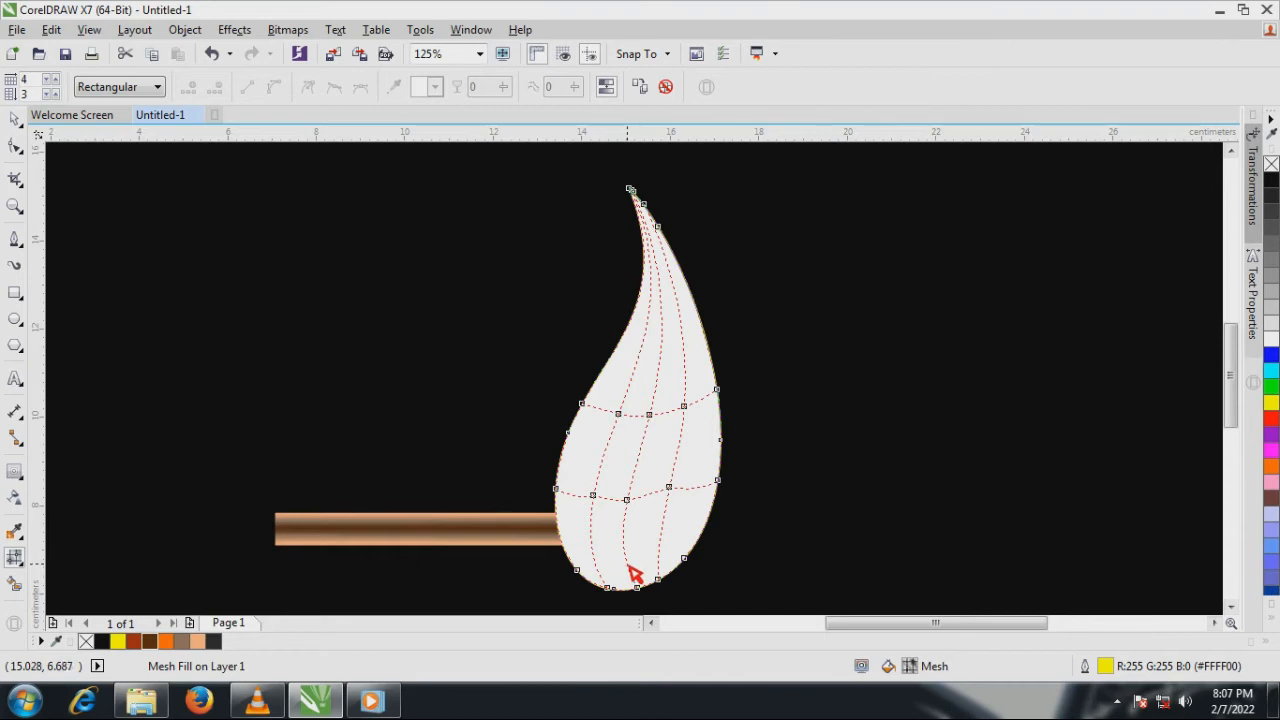
double_click(632, 566)
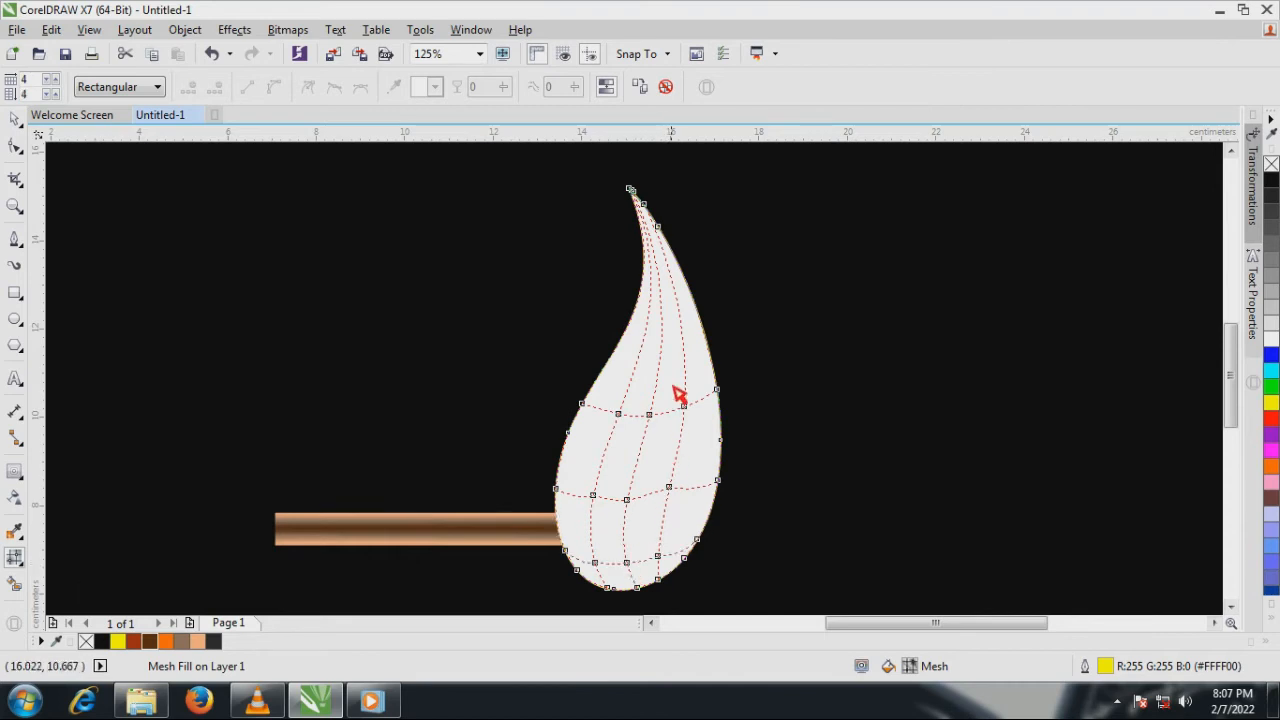
double_click(663, 325)
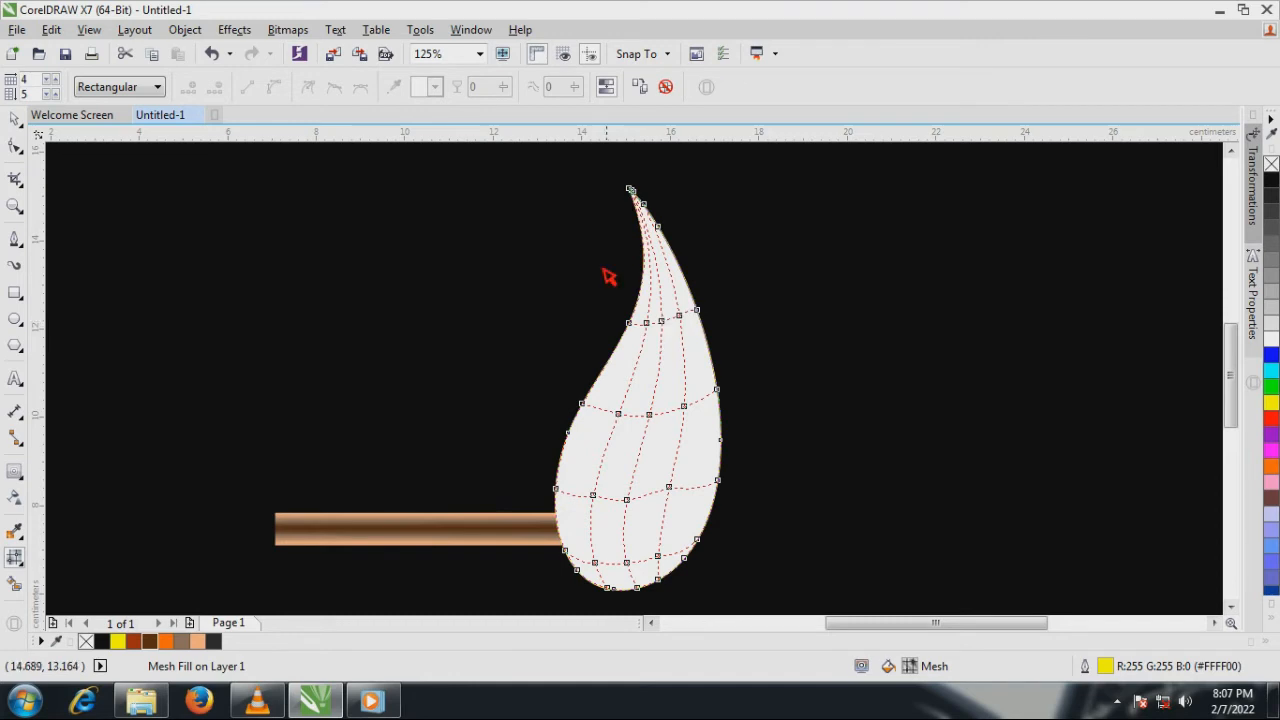
Step: Colour all of the flame's mesh nodes black and its central node white
left_click_drag(488, 177, 787, 590)
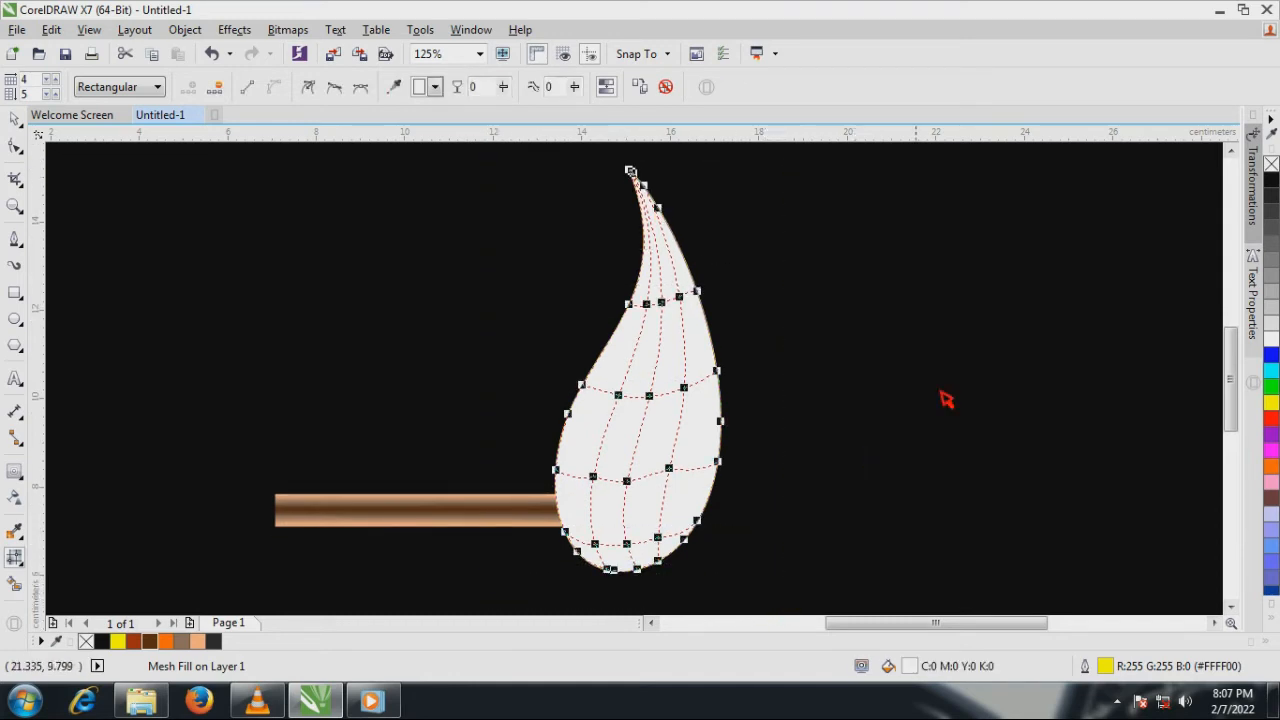
left_click(1272, 182)
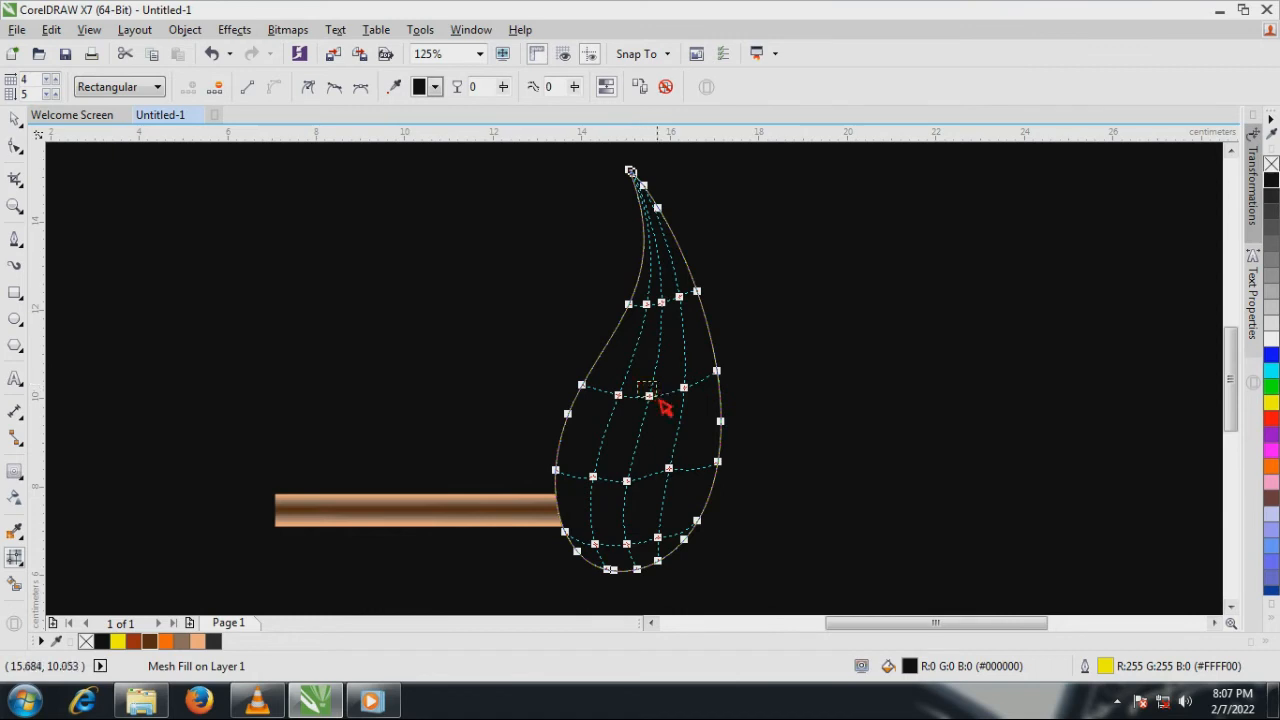
double_click(658, 404)
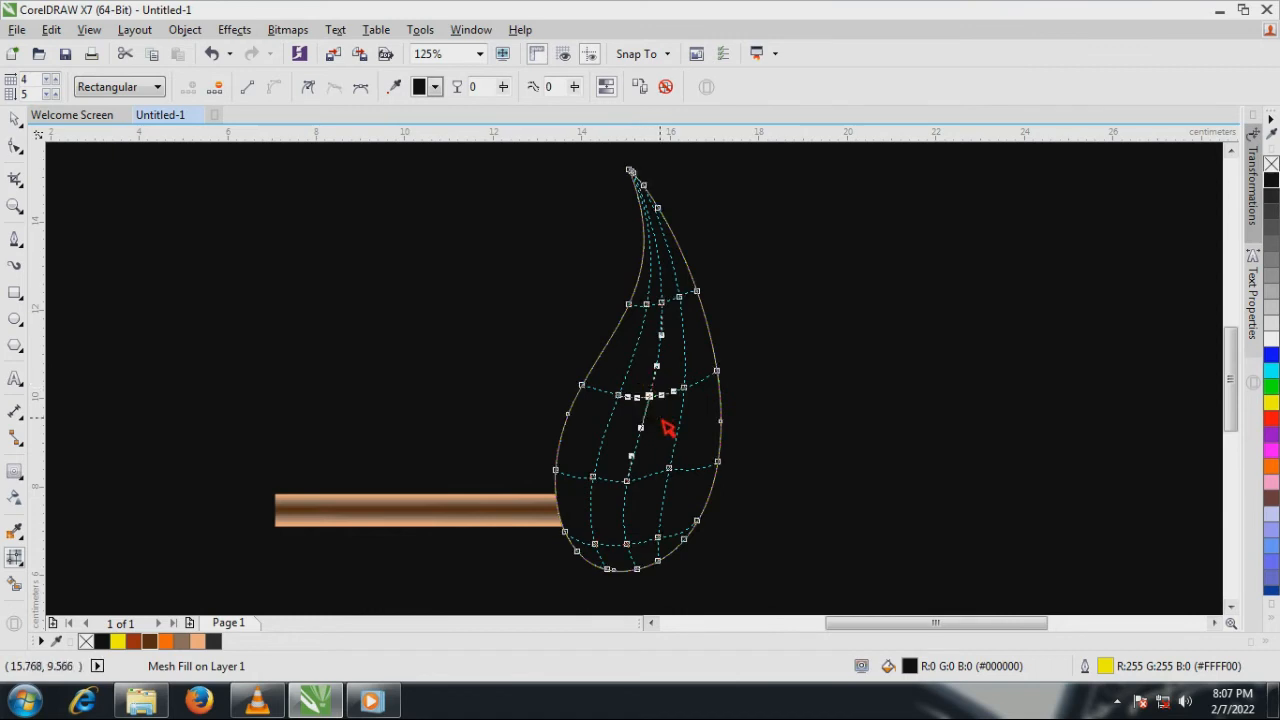
left_click(1271, 338)
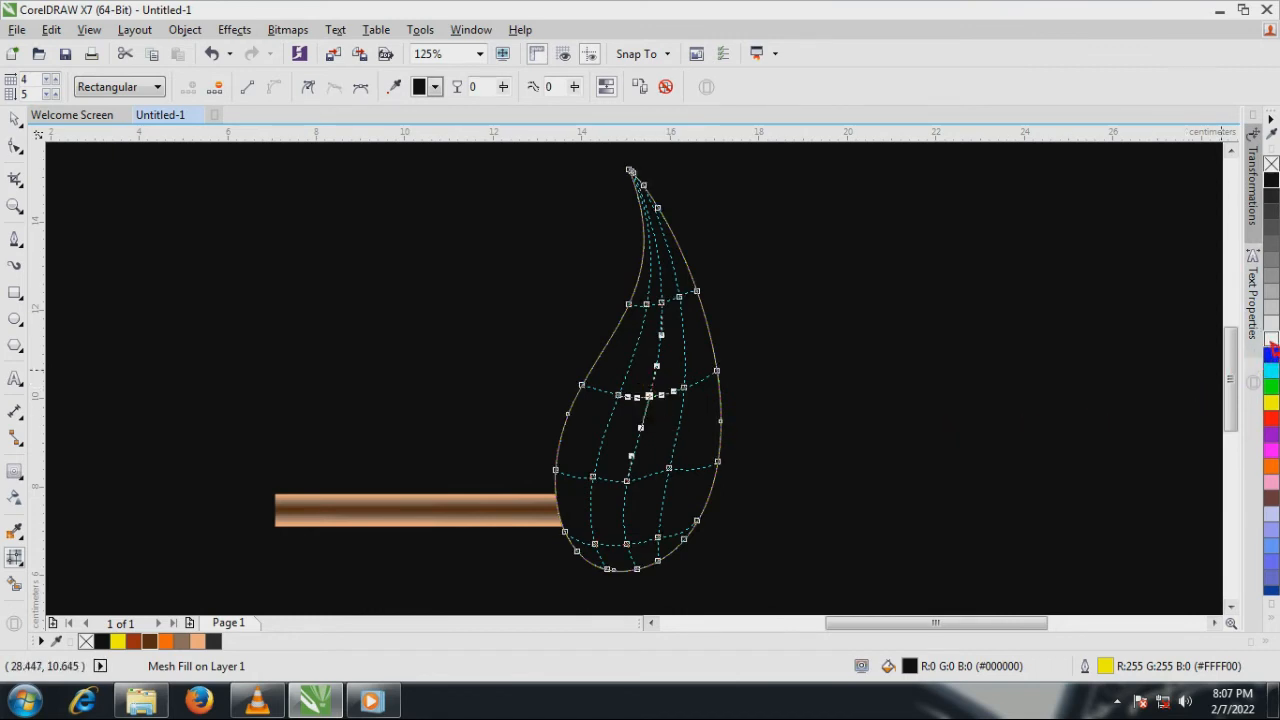
Step: Colour the centre-line mesh node below the white one orange, #FF6600, and the lowest inner node dark brown, #4F2303
double_click(629, 489)
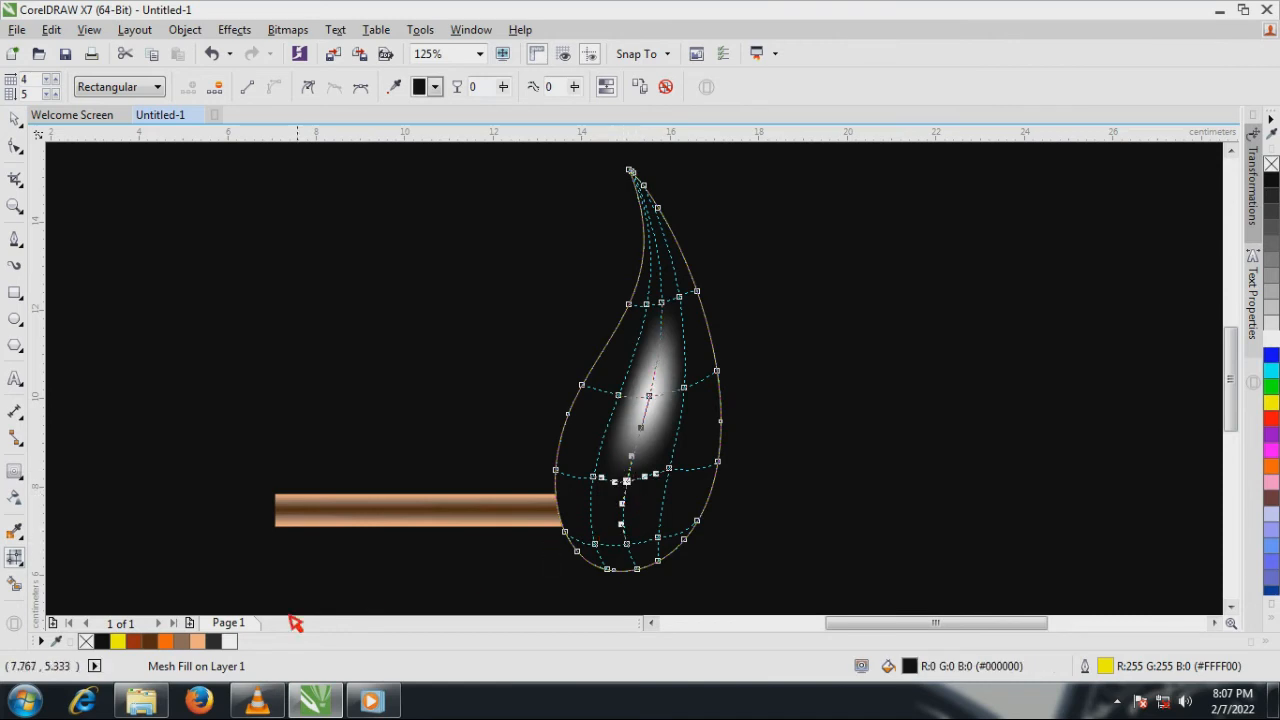
left_click(165, 641)
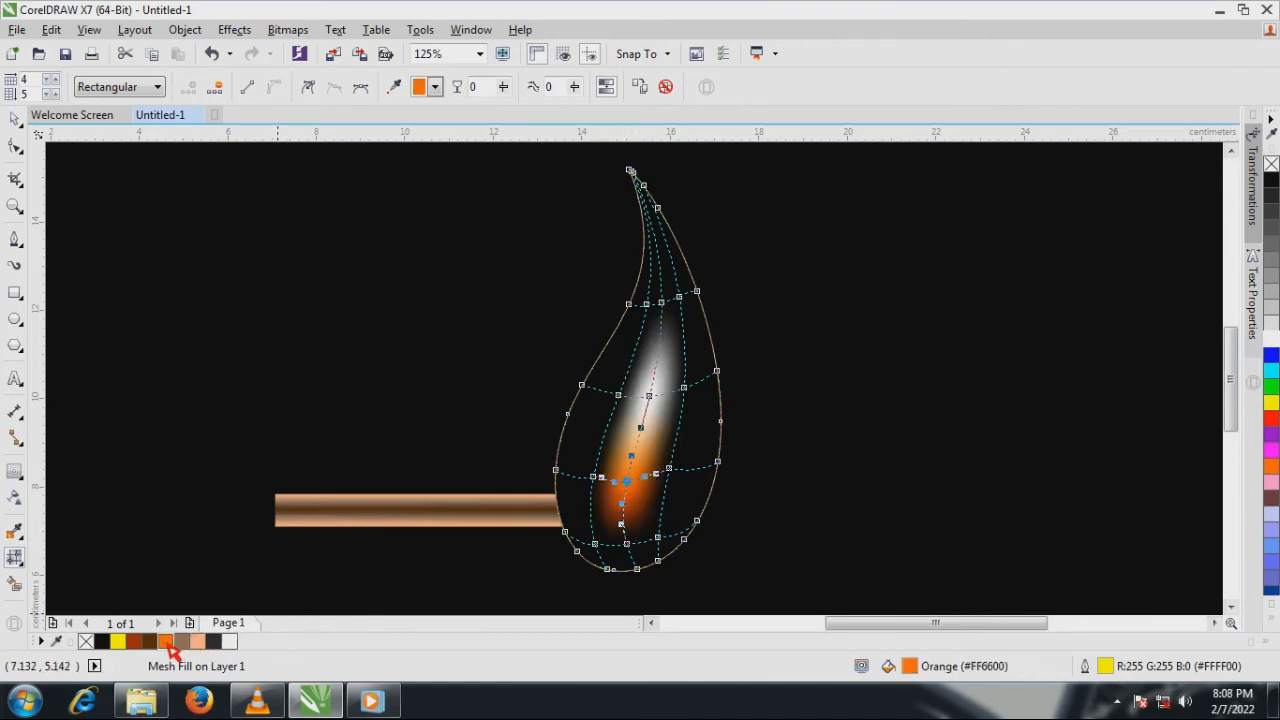
left_click(628, 549)
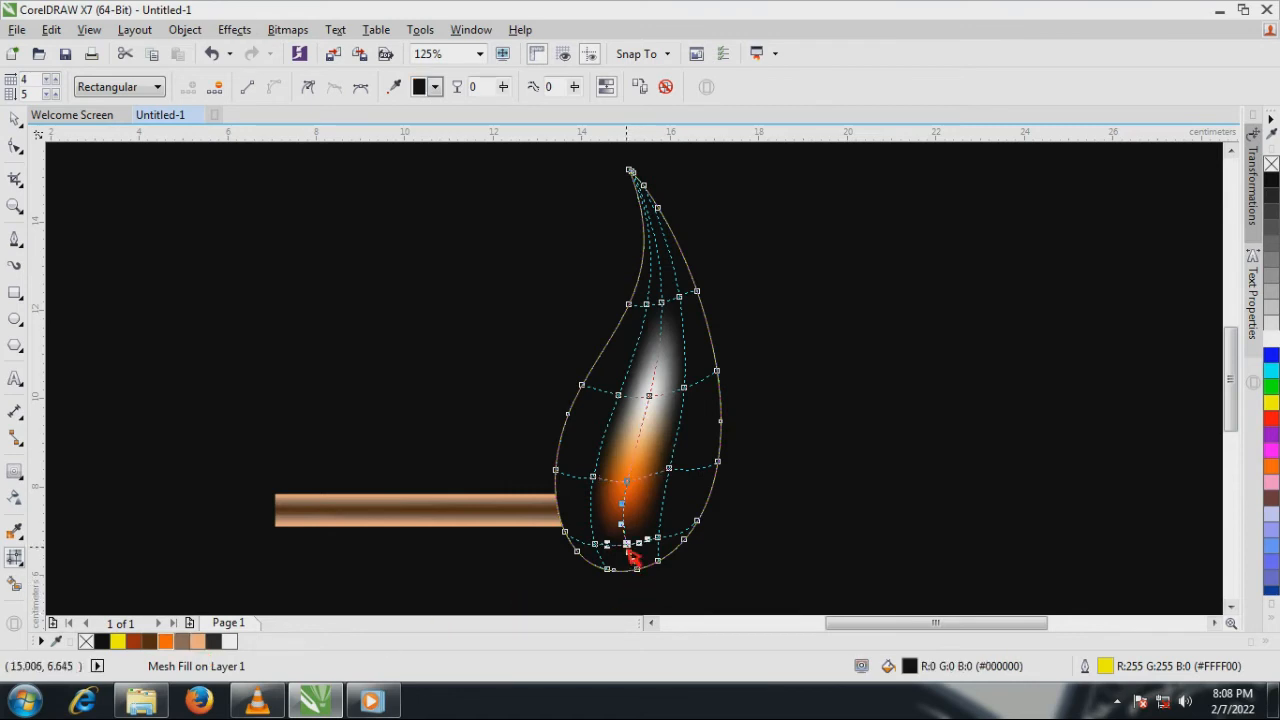
left_click(149, 641)
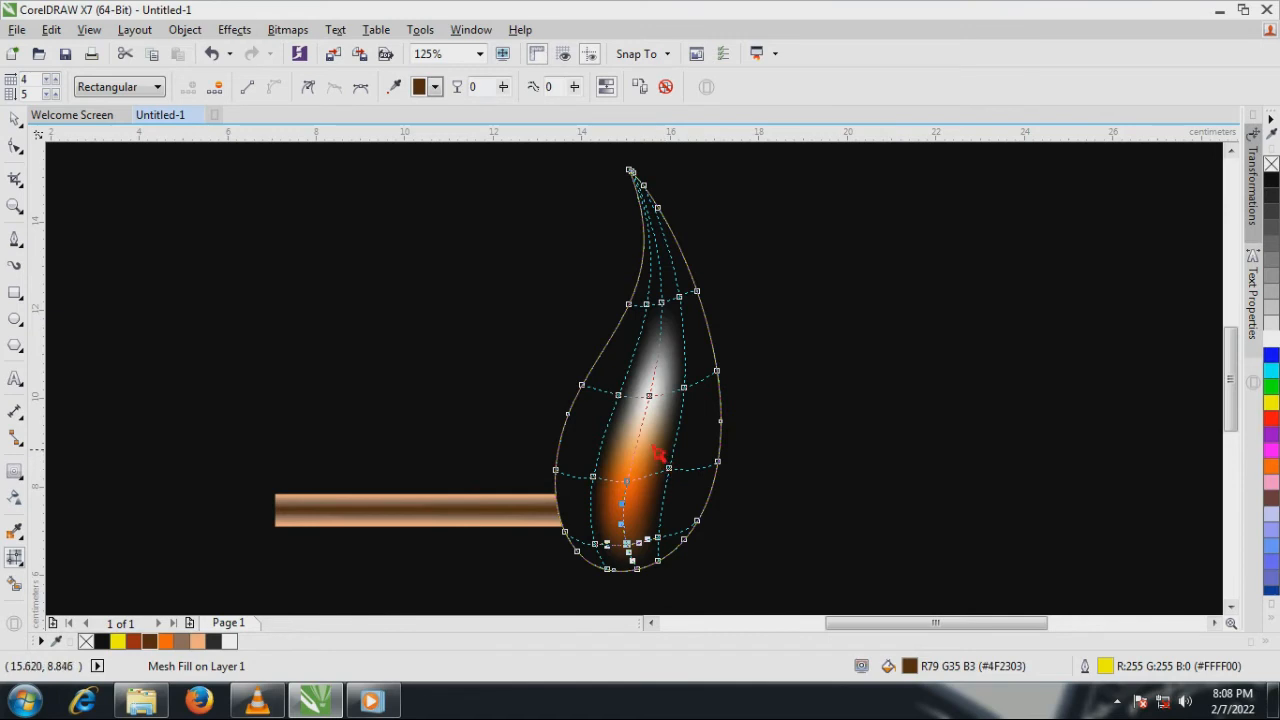
Step: Colour the two upper nodes of the left inner mesh line orange, #FF6600, and the upper node of the centre line white
left_click(617, 392)
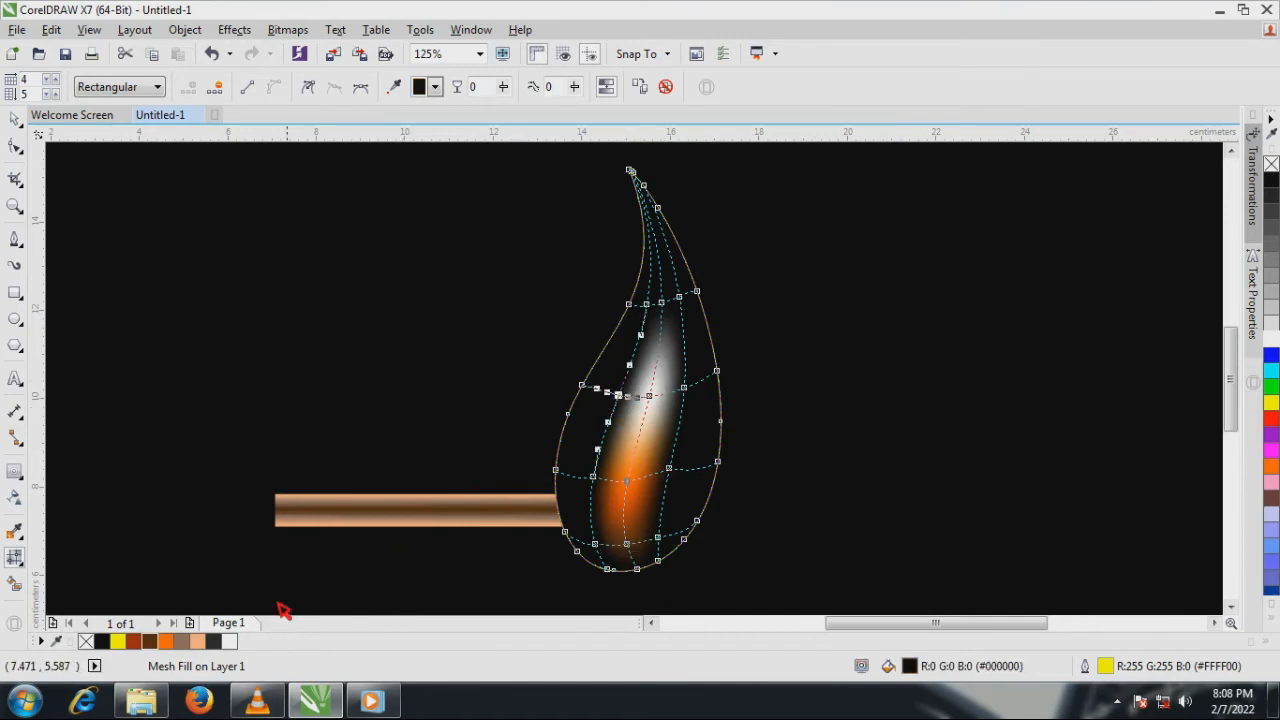
left_click(166, 641)
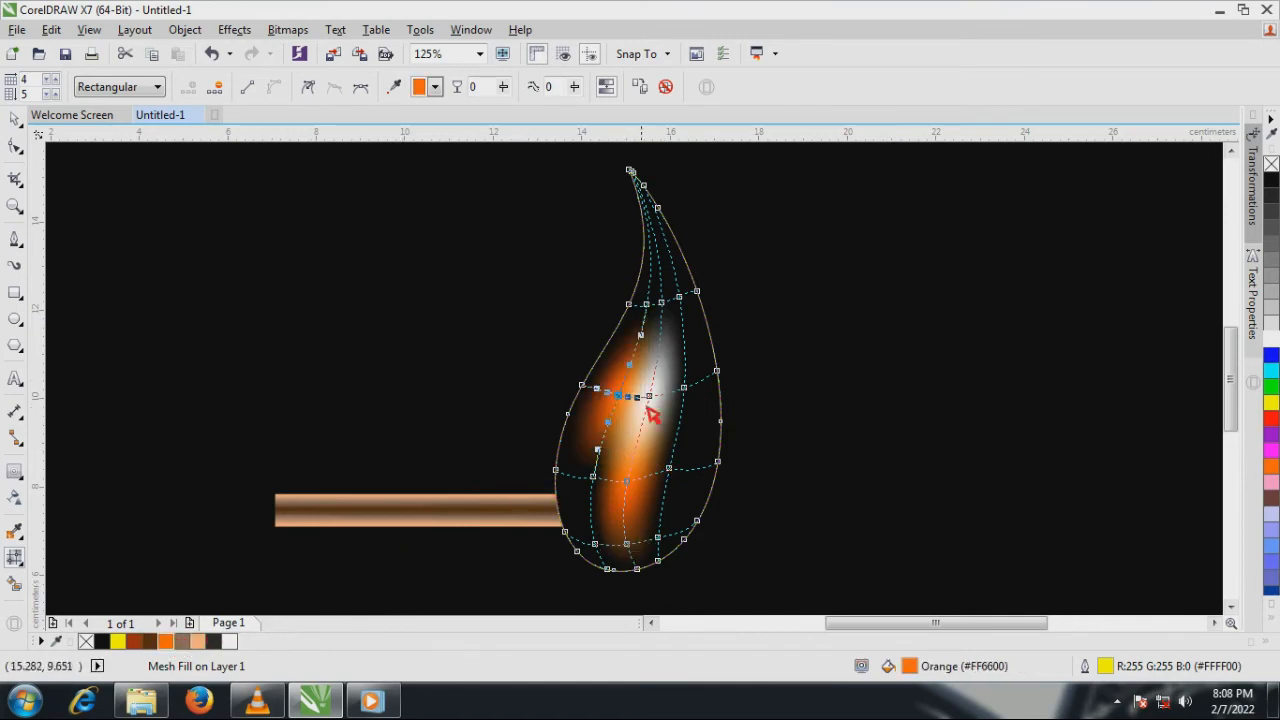
left_click(646, 304)
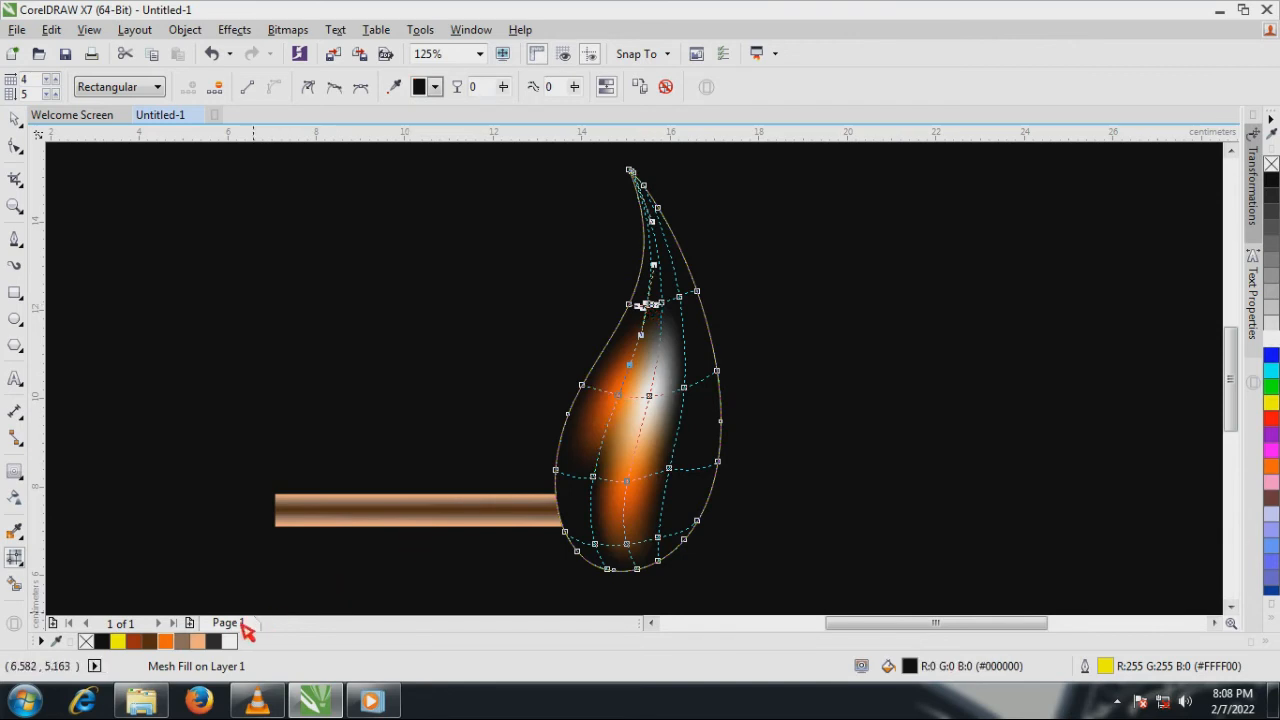
left_click(166, 642)
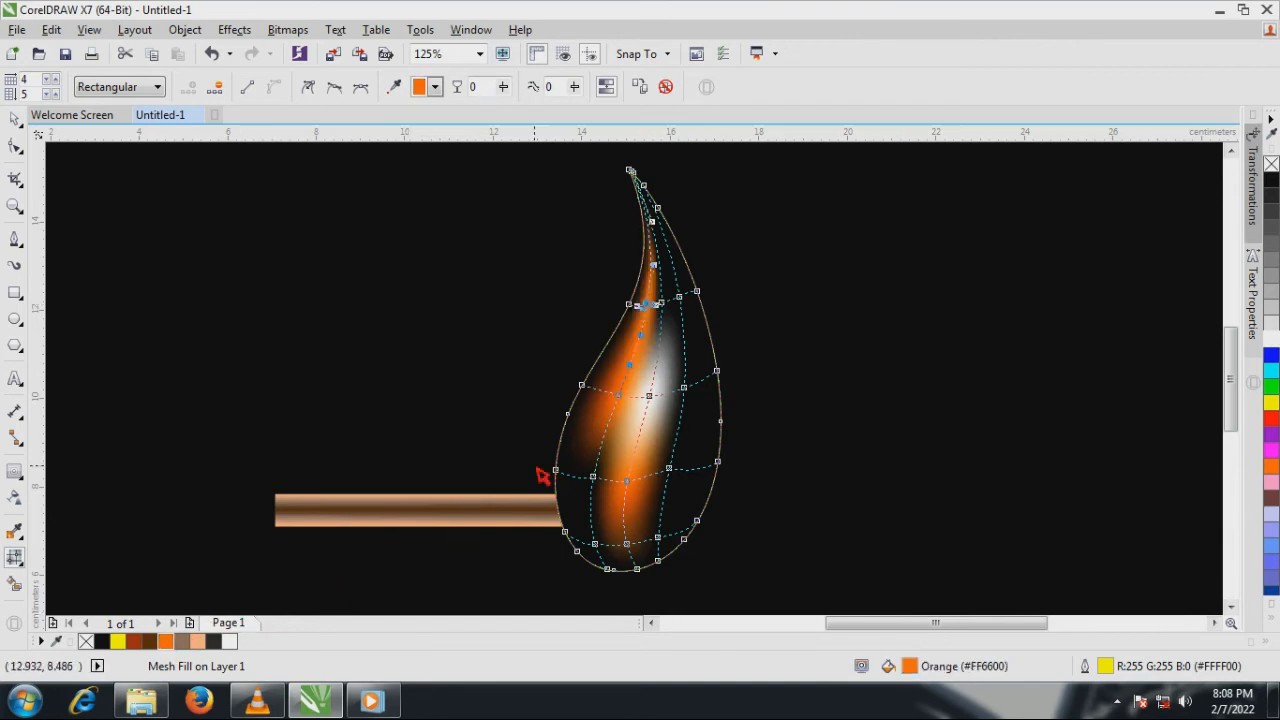
left_click(669, 307)
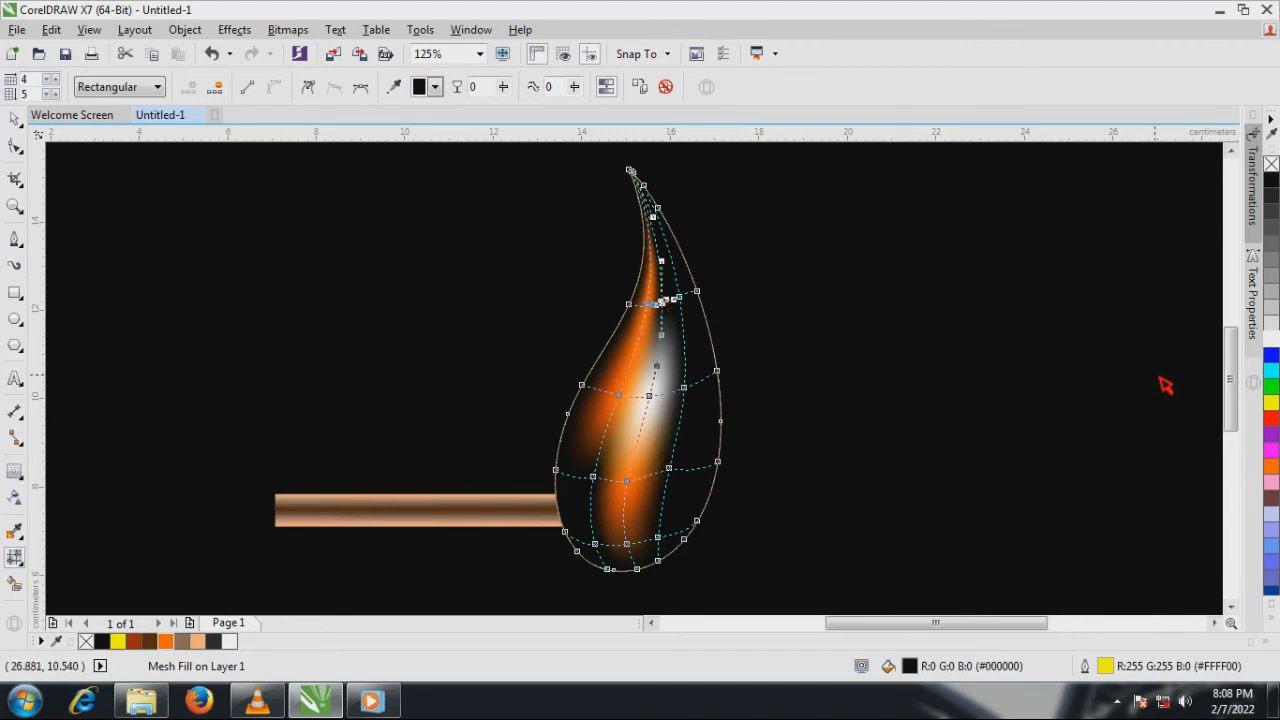
left_click(1271, 339)
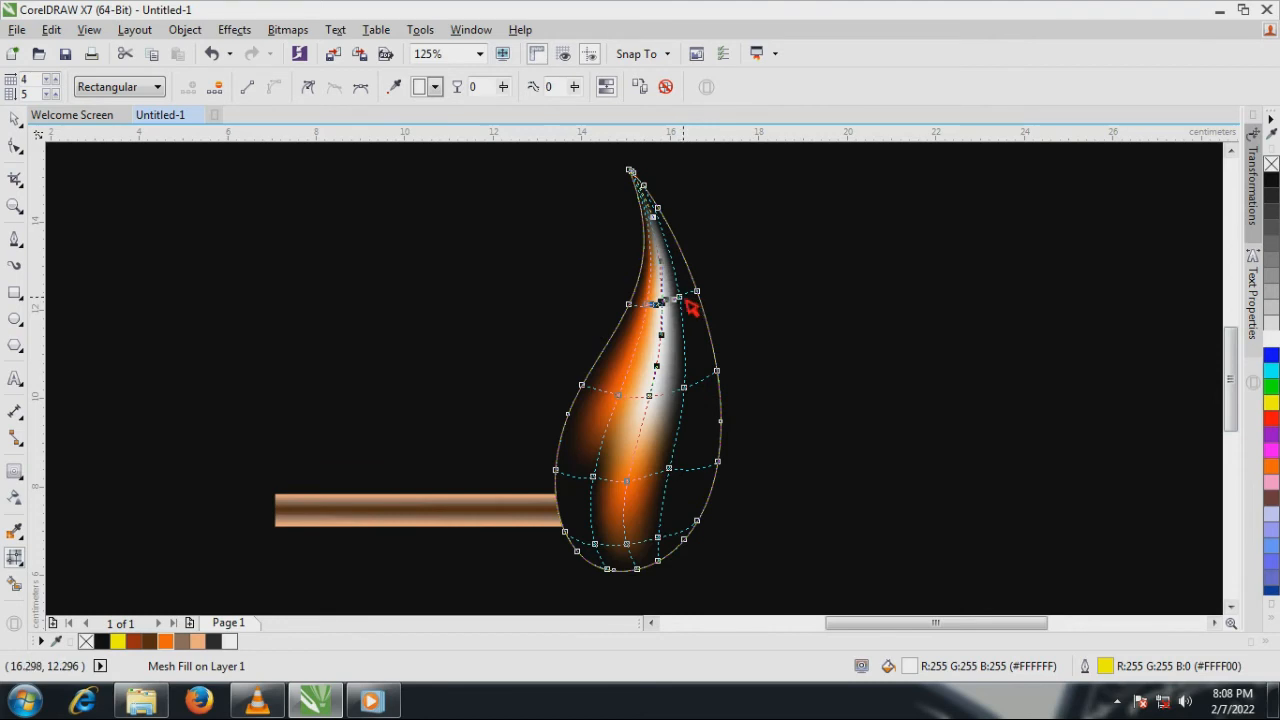
Step: Colour the two upper nodes of the right inner mesh line orange, #FF6600, trying peach #FFB482 on the lower one
left_click(168, 641)
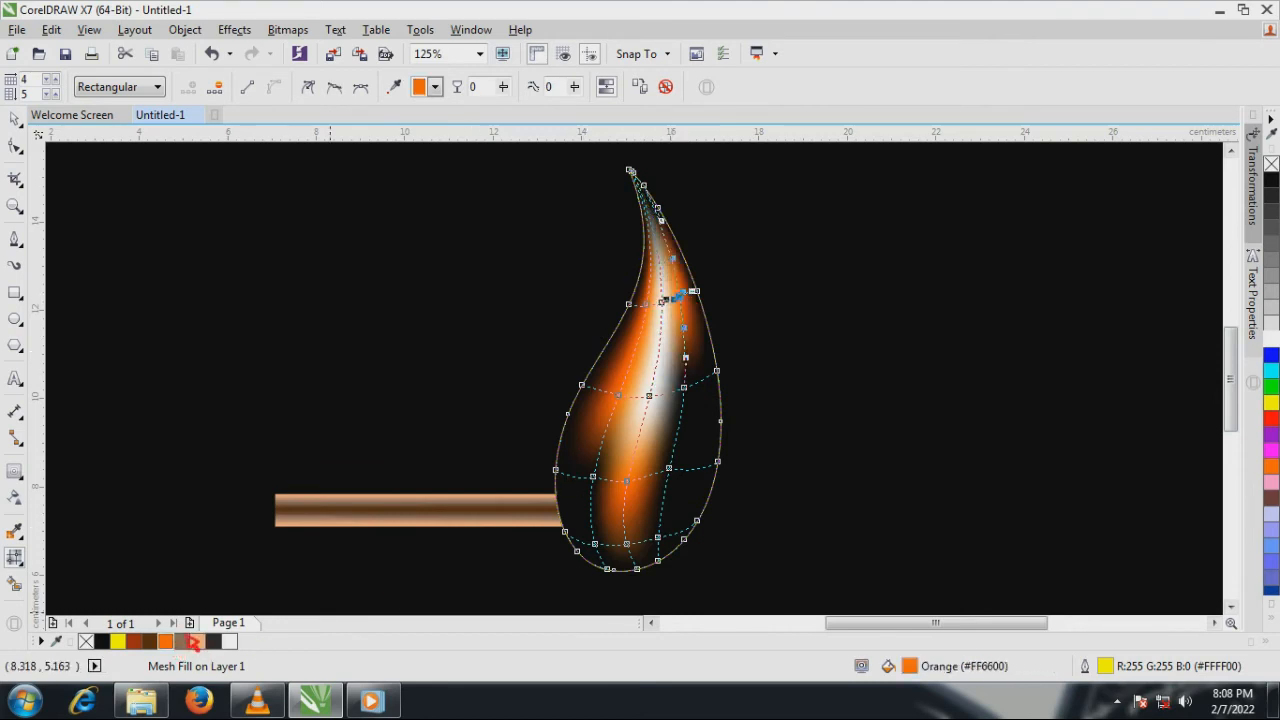
left_click(684, 389)
left_click(168, 641)
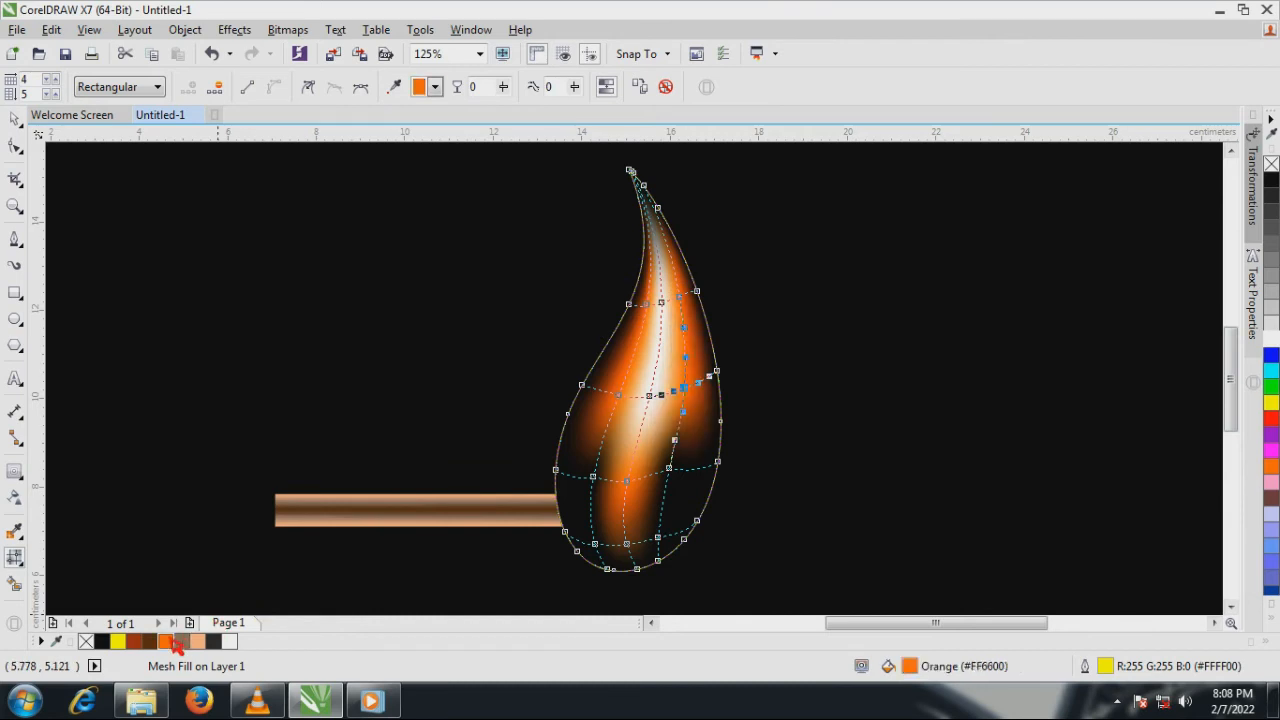
left_click(197, 641)
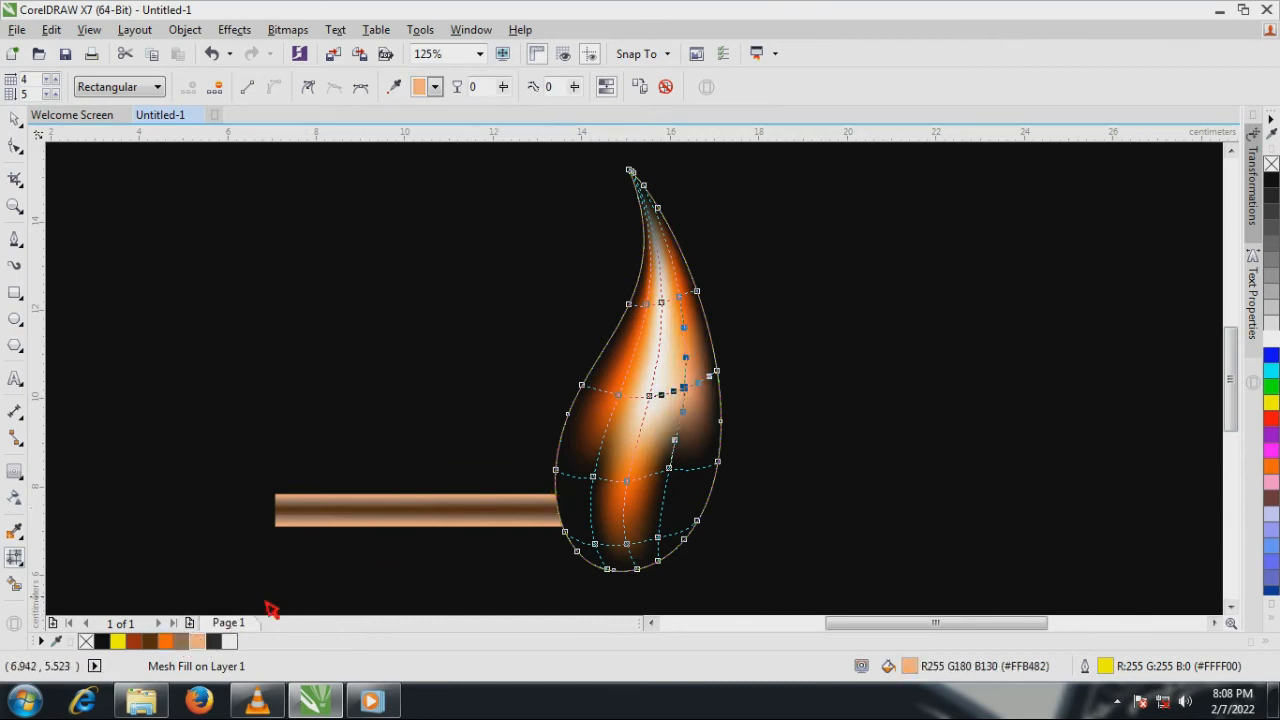
left_click(165, 641)
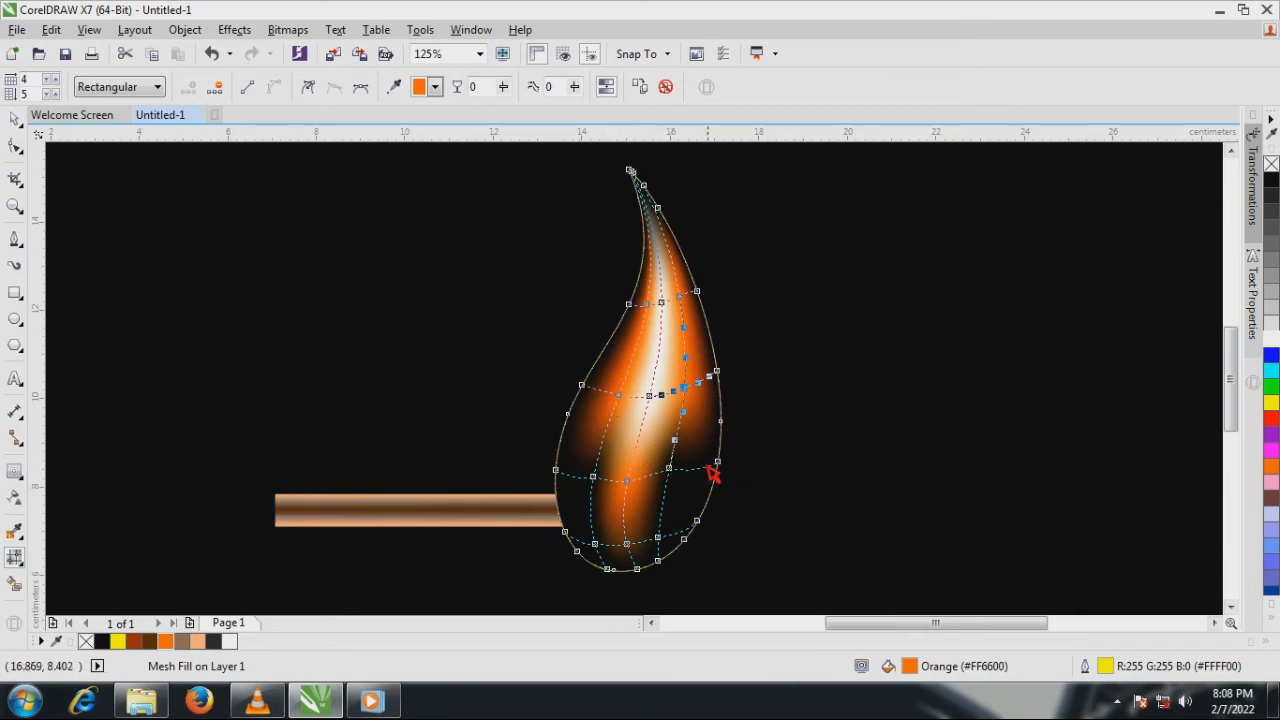
Step: Colour the flame's right edge nodes between the two middle mesh rows and the left edge node of the upper middle row orange, #FF6600
left_click_drag(707, 360, 762, 482)
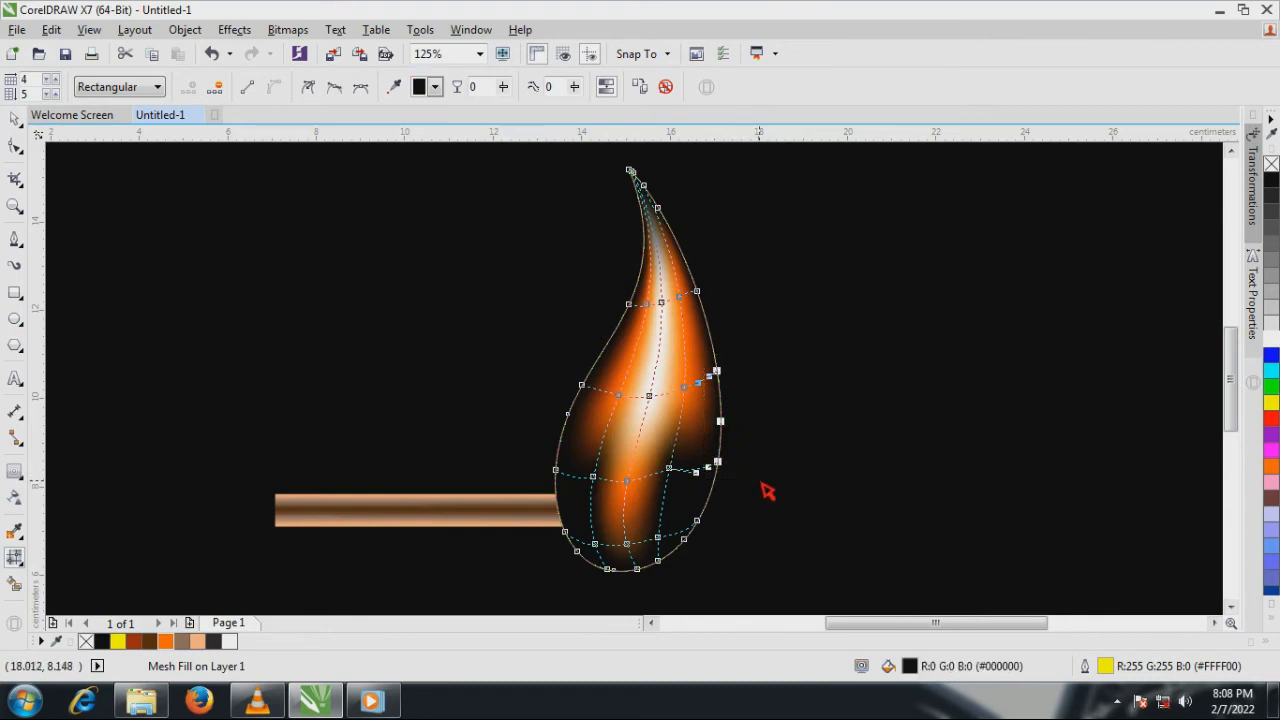
left_click(170, 642)
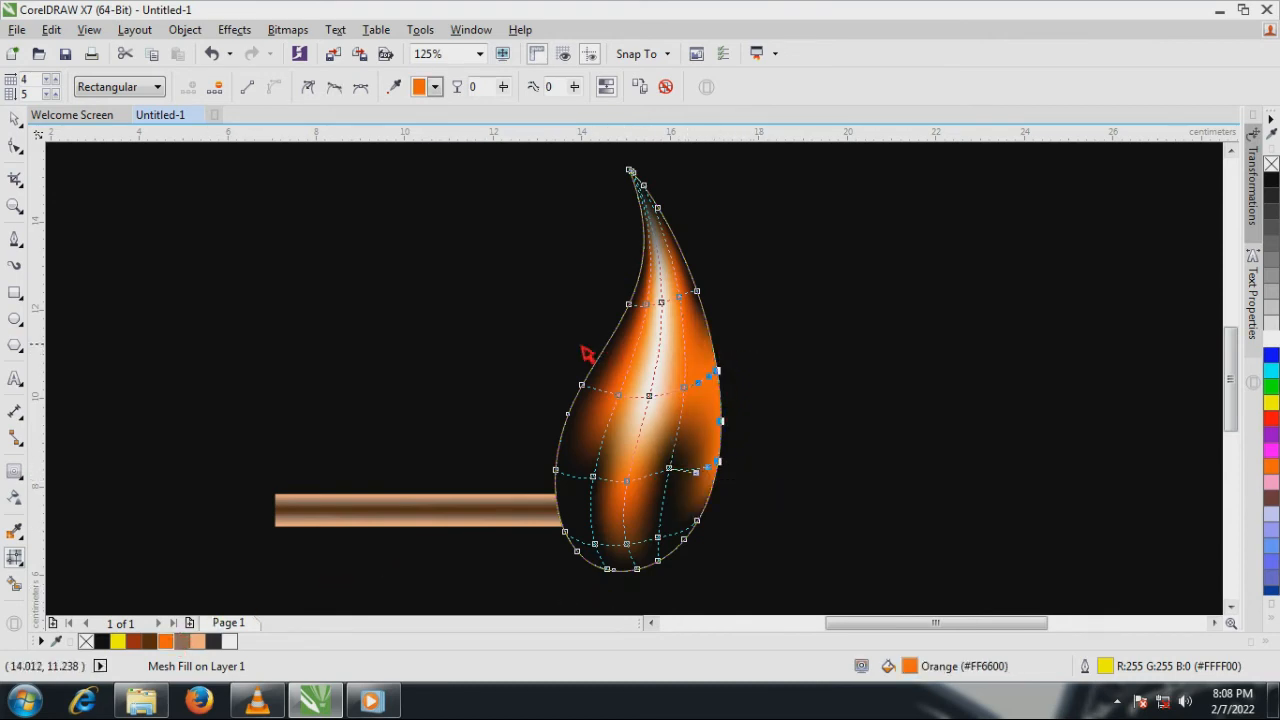
left_click_drag(579, 371, 593, 402)
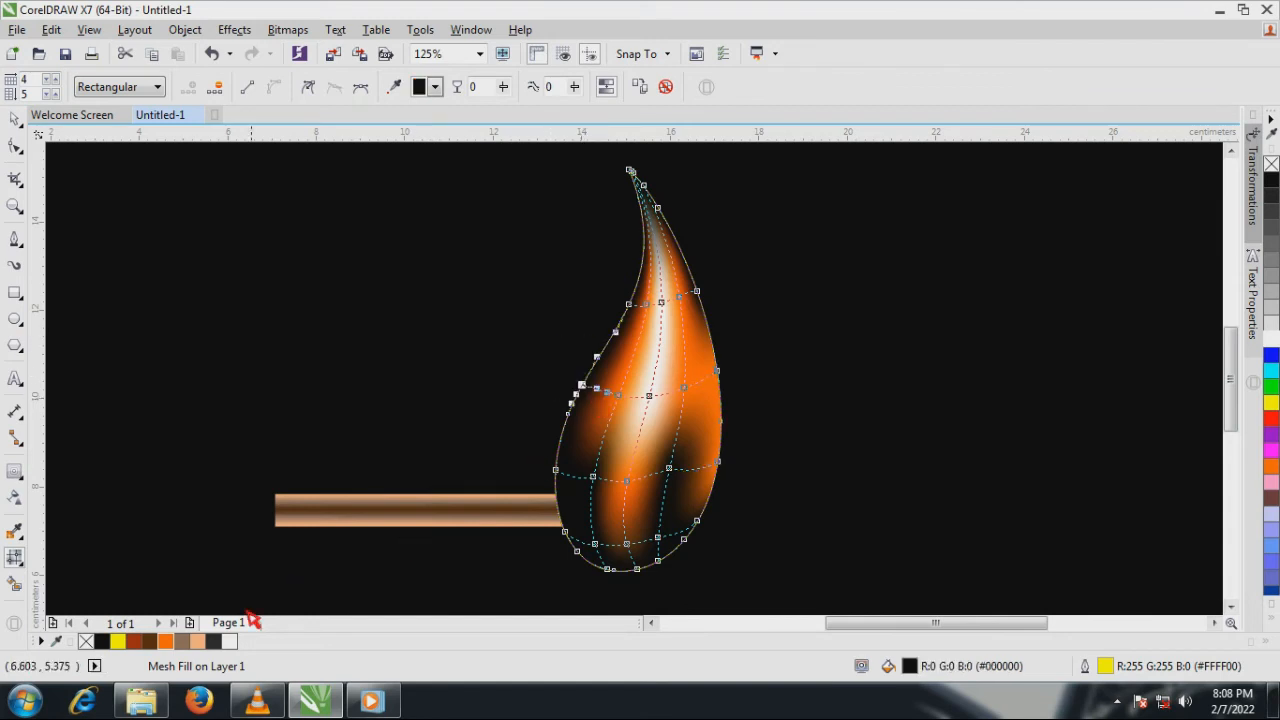
left_click(170, 643)
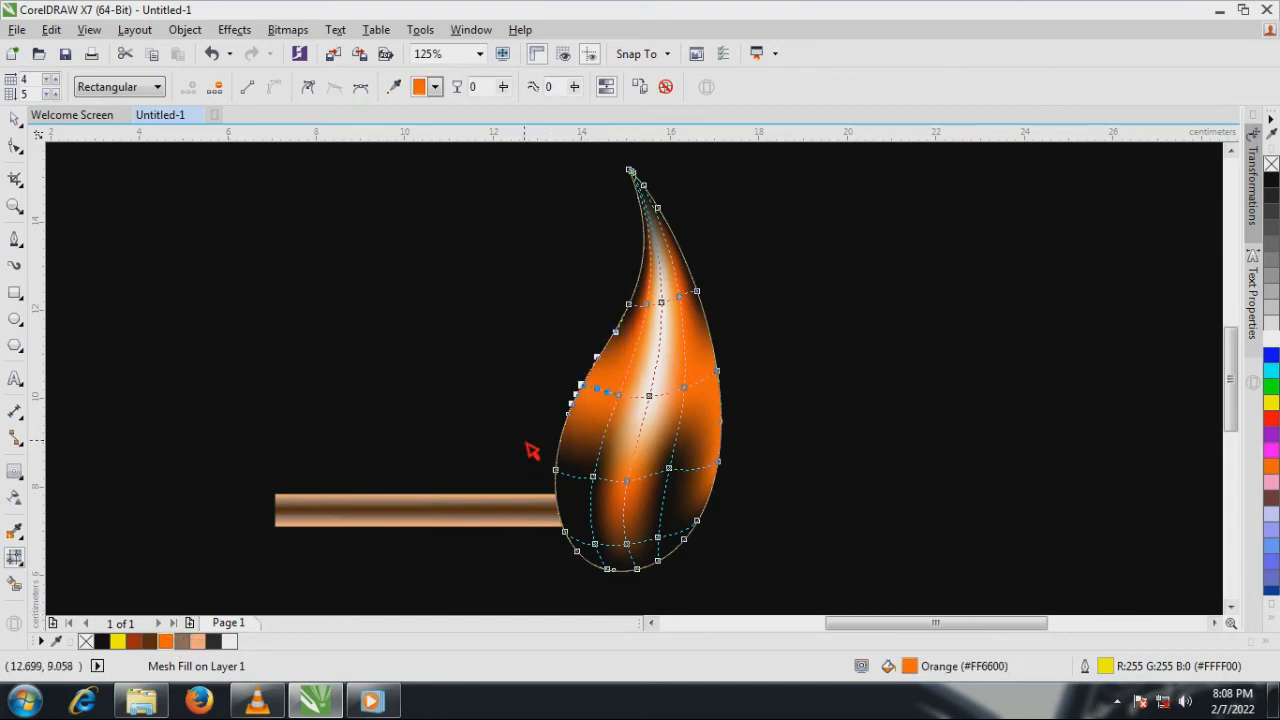
Step: Try orange on the flame's left edge node in the lower middle mesh row and settle on dark brown, #4F2303
left_click_drag(531, 451, 576, 502)
left_click(172, 642)
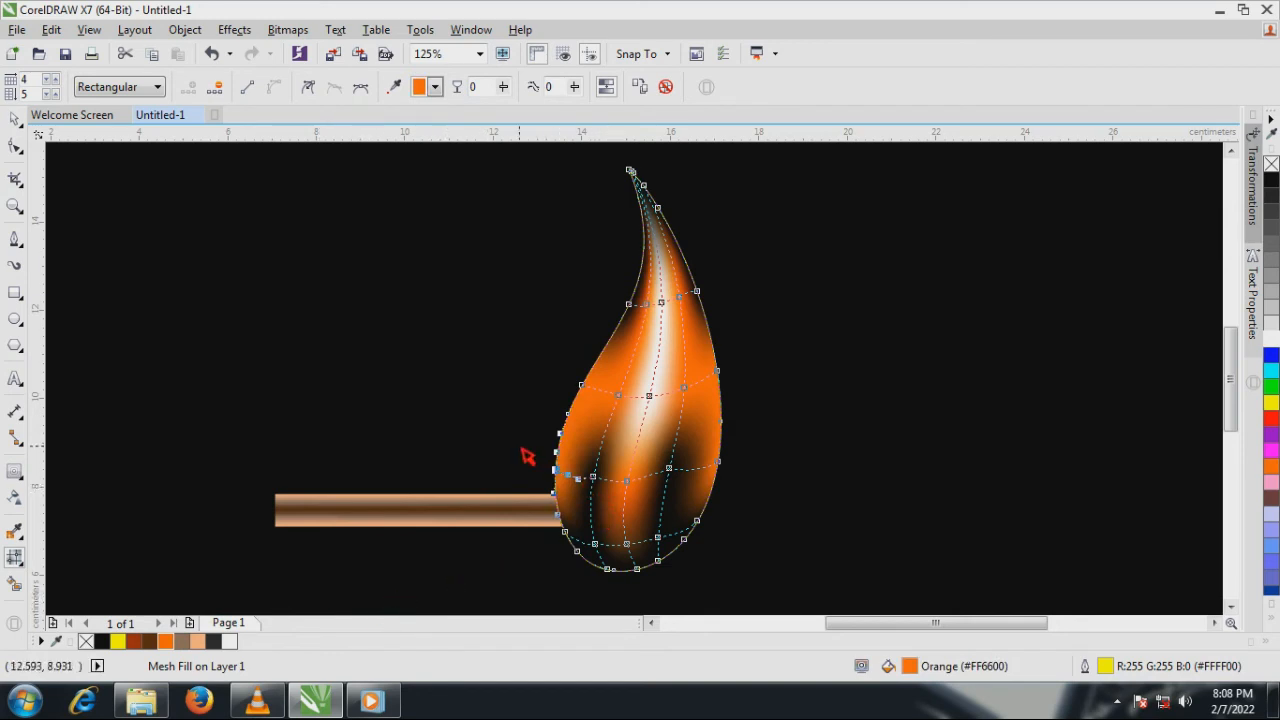
left_click_drag(521, 450, 560, 477)
left_click(152, 642)
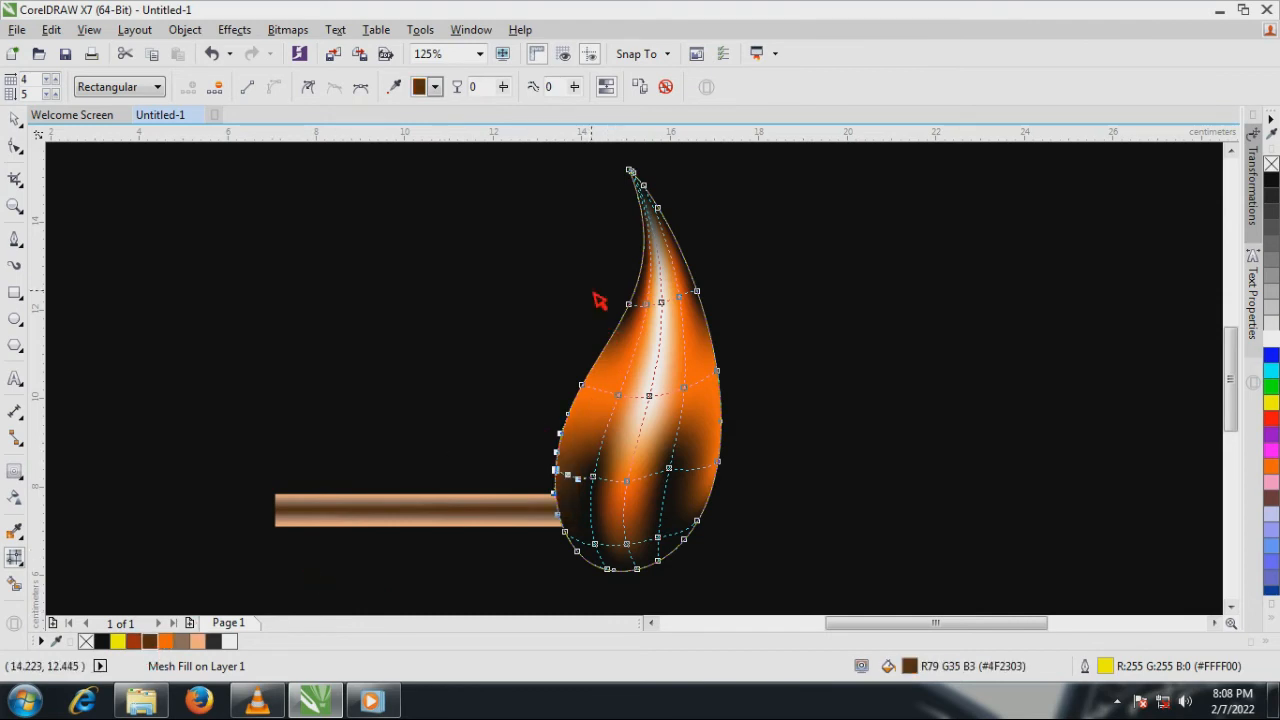
Step: Colour the flame's two upper left edge nodes and the right edge node in the lower middle mesh row dark red, #9A2300
left_click_drag(634, 329, 634, 329)
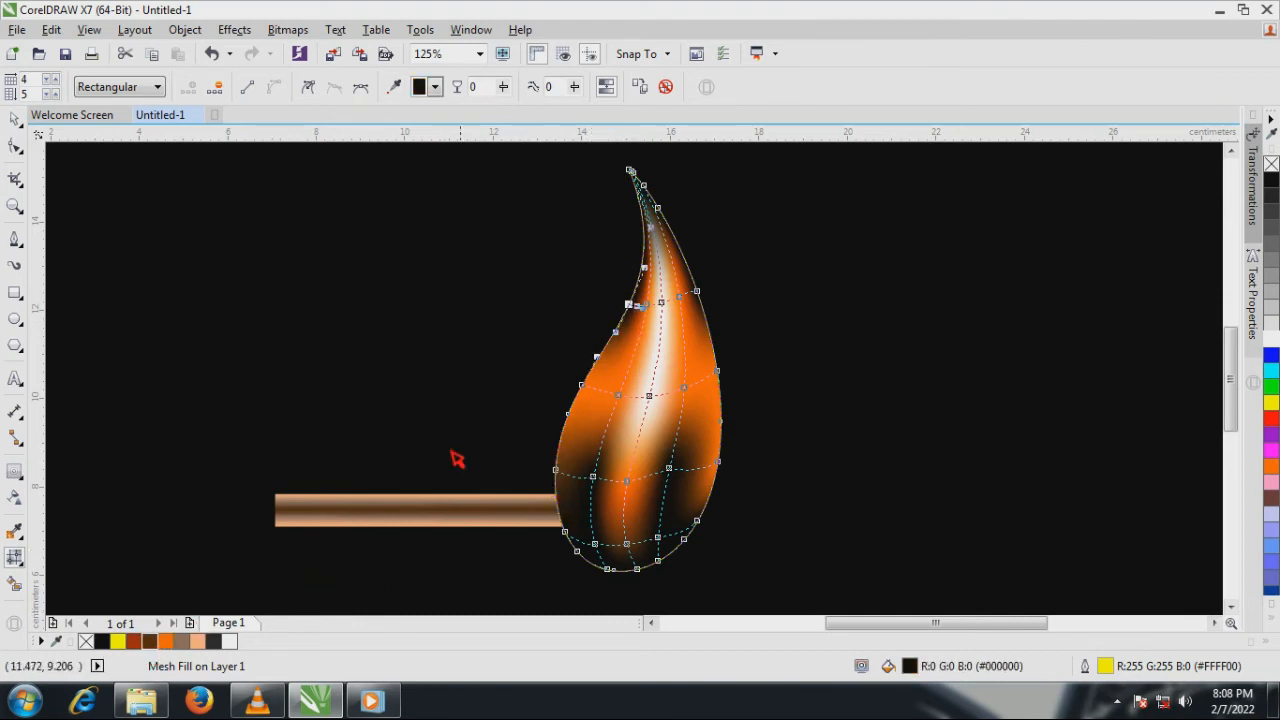
left_click(168, 642)
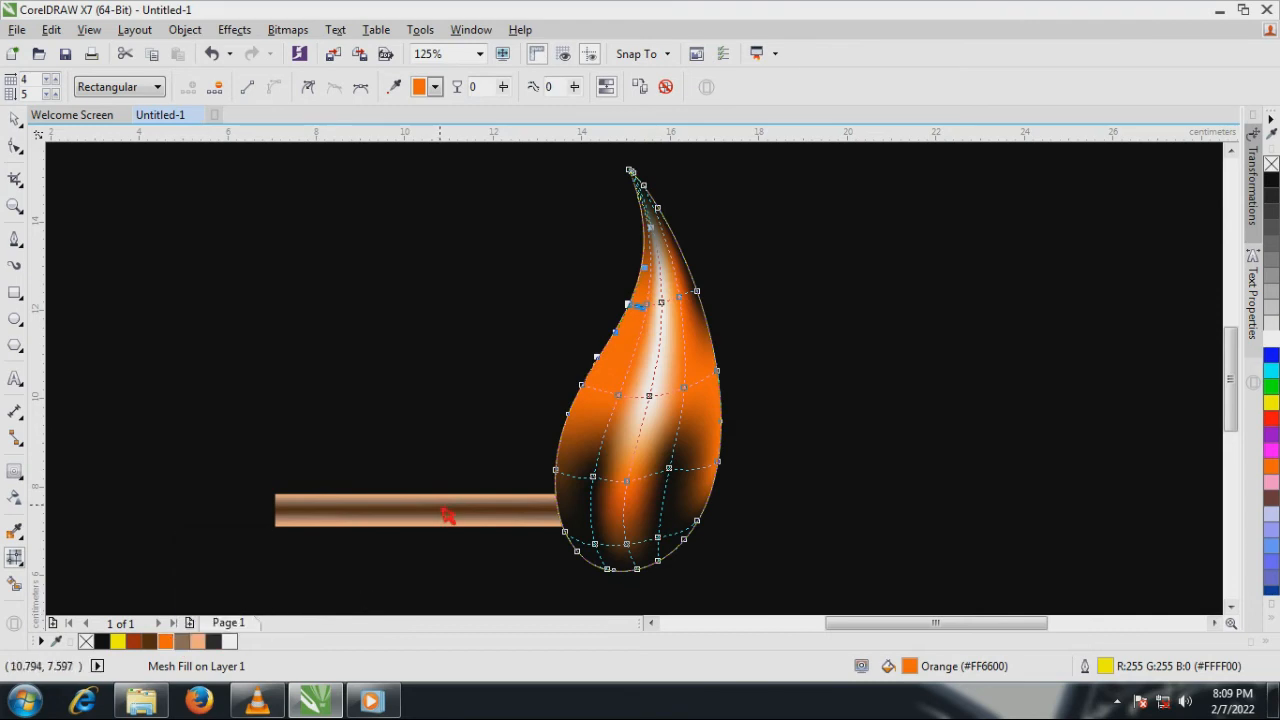
left_click(134, 642)
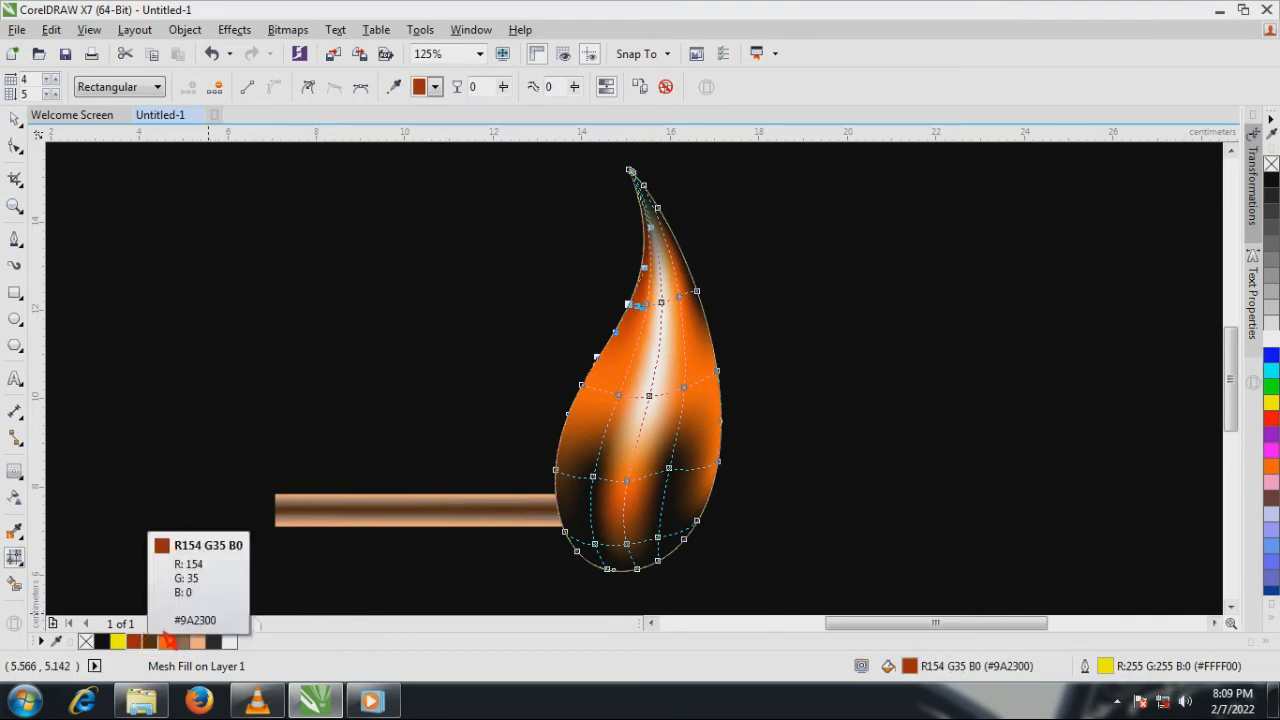
left_click_drag(540, 370, 595, 410)
left_click(138, 643)
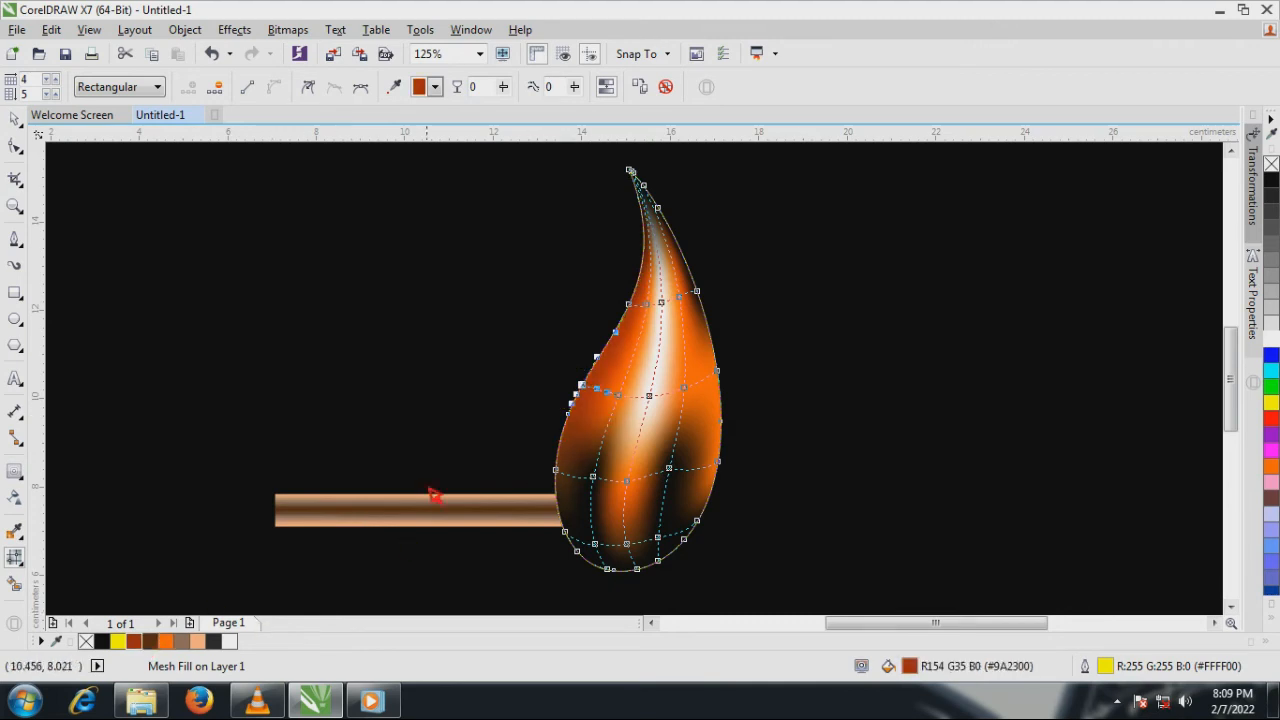
left_click_drag(714, 459, 737, 480)
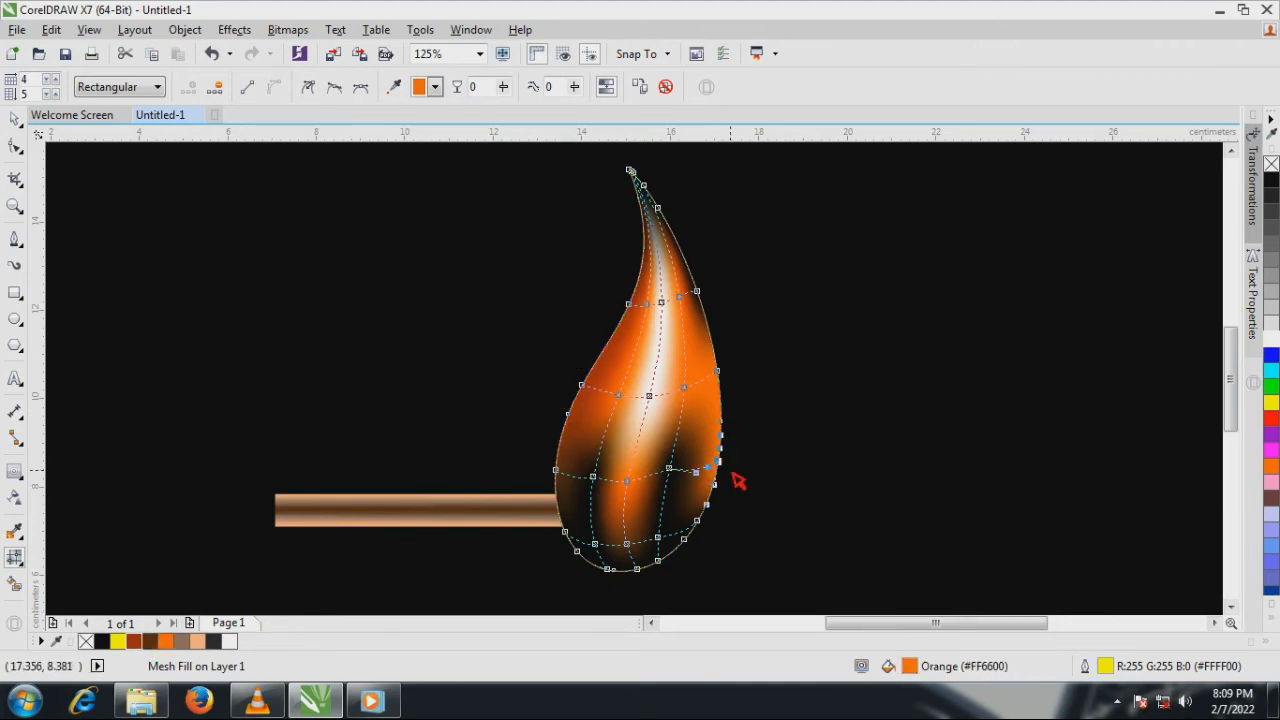
left_click(138, 643)
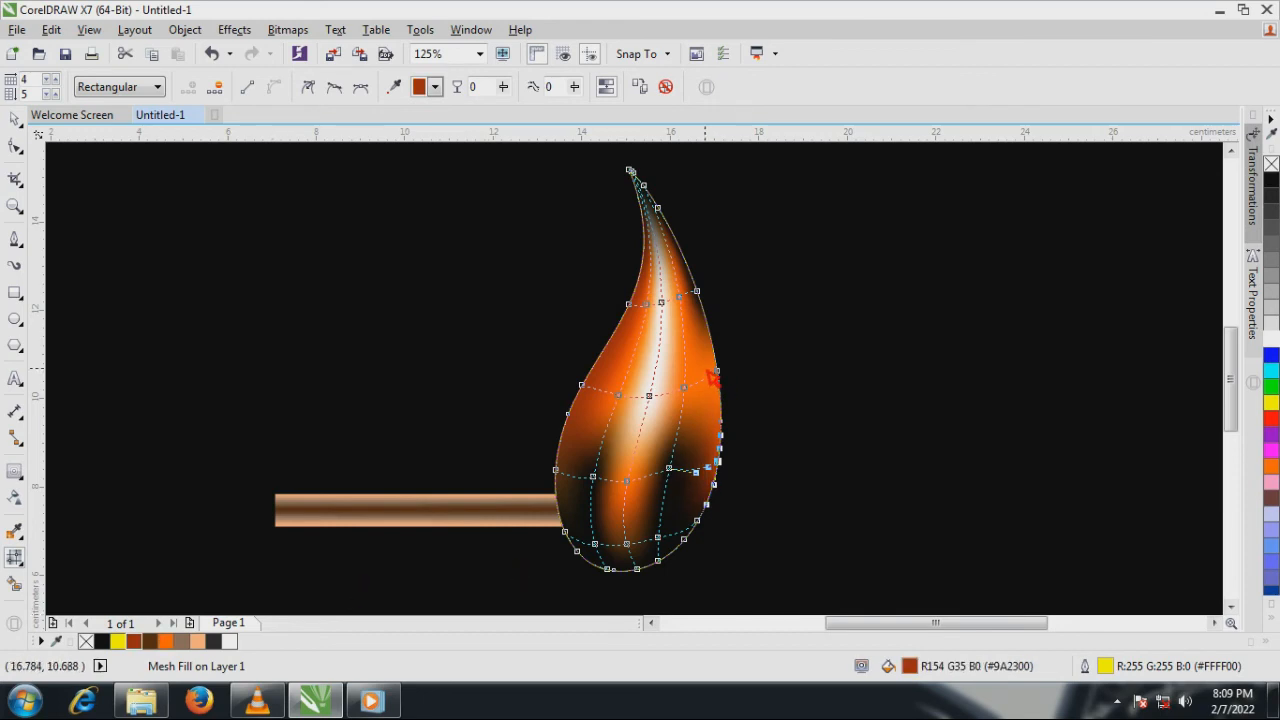
Step: Remove the flame's outline and recolour the upper node of the centre mesh line peach, #FFB482
left_click(15, 118)
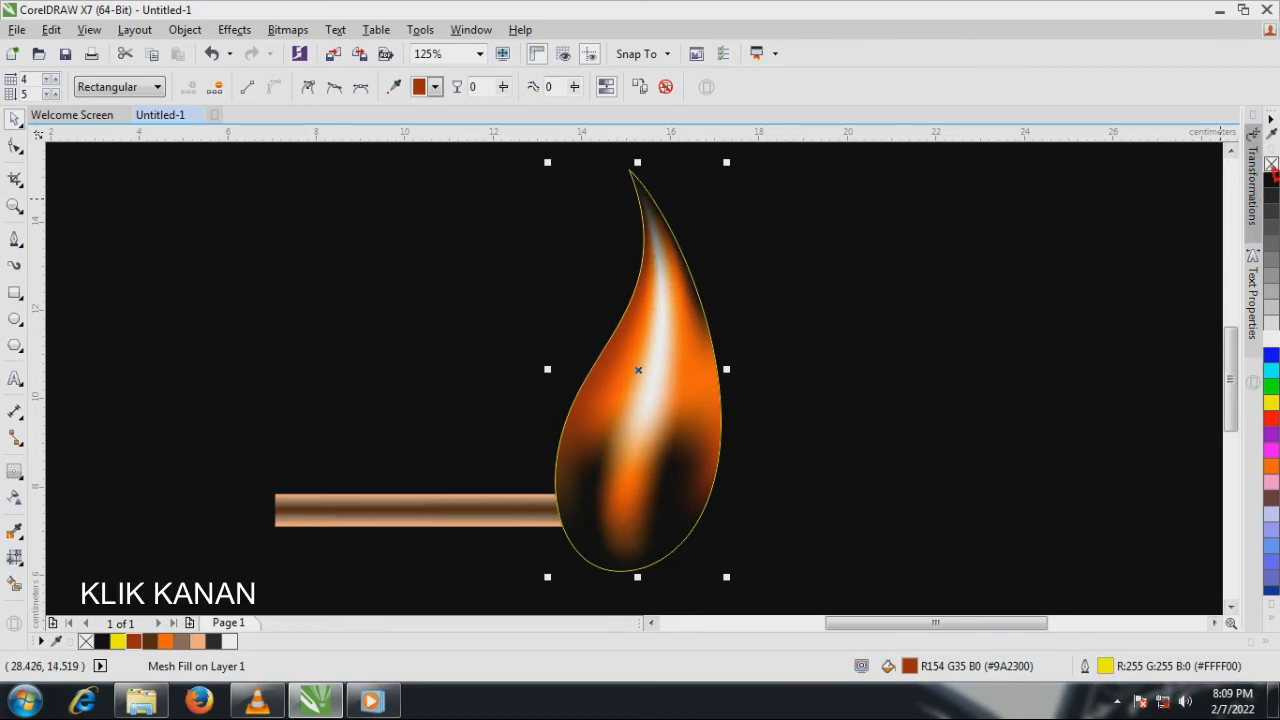
right_click(1271, 164)
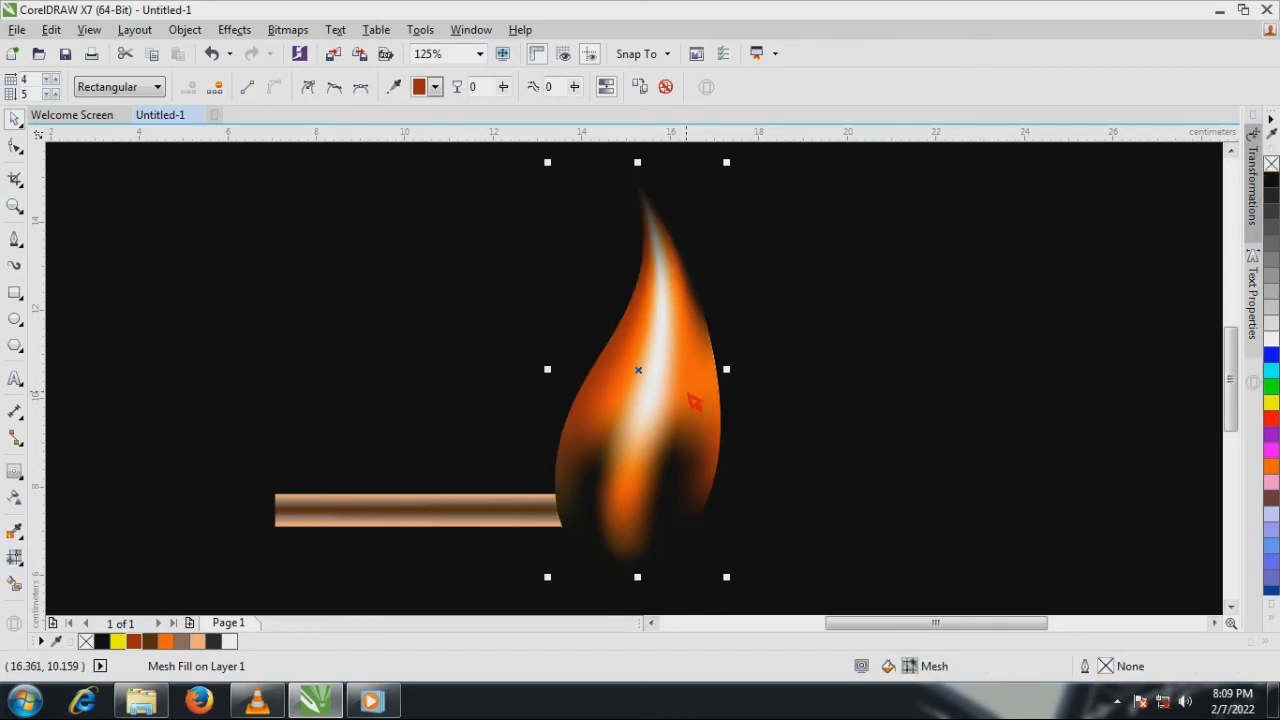
left_click(693, 402)
key("m")
left_click(661, 301)
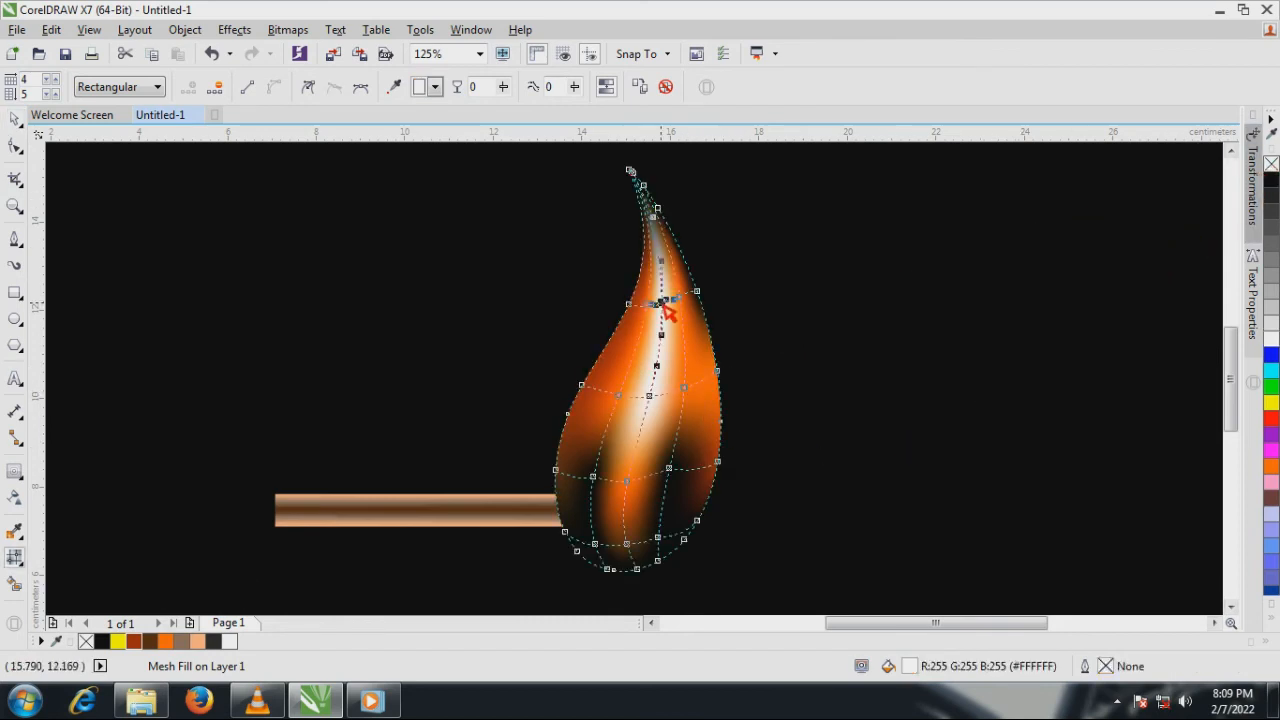
left_click(165, 641)
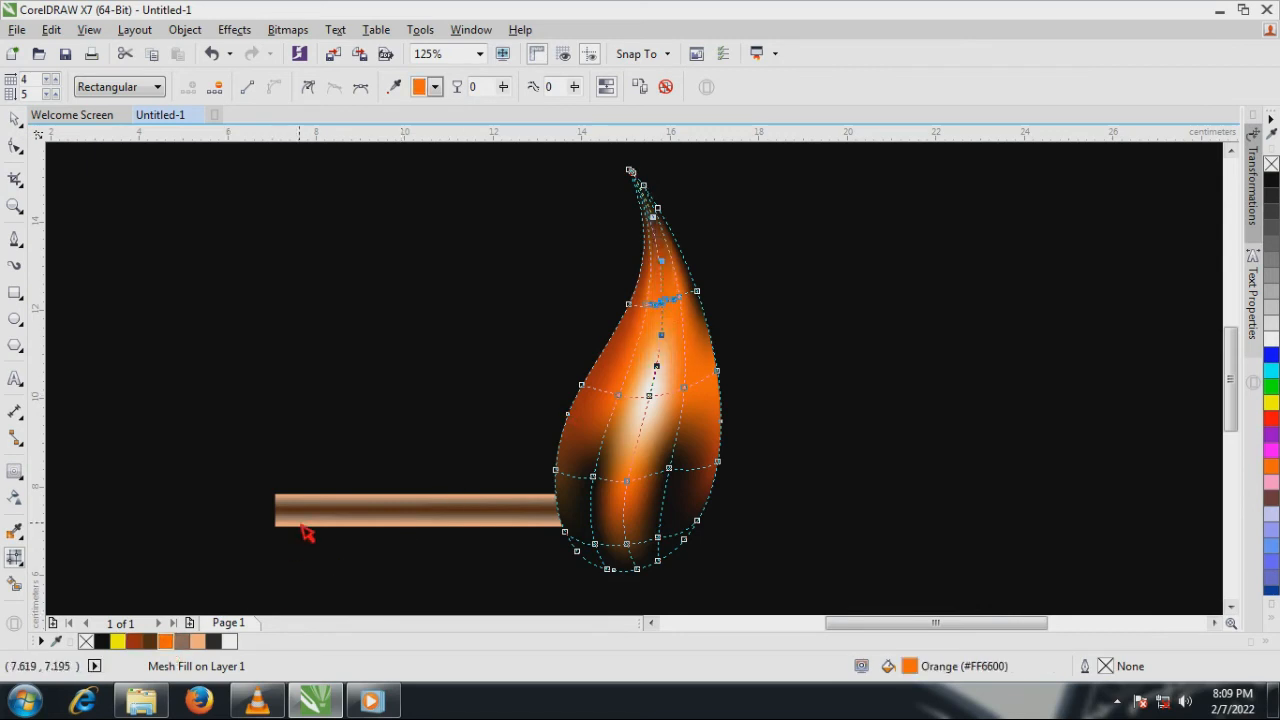
left_click(197, 641)
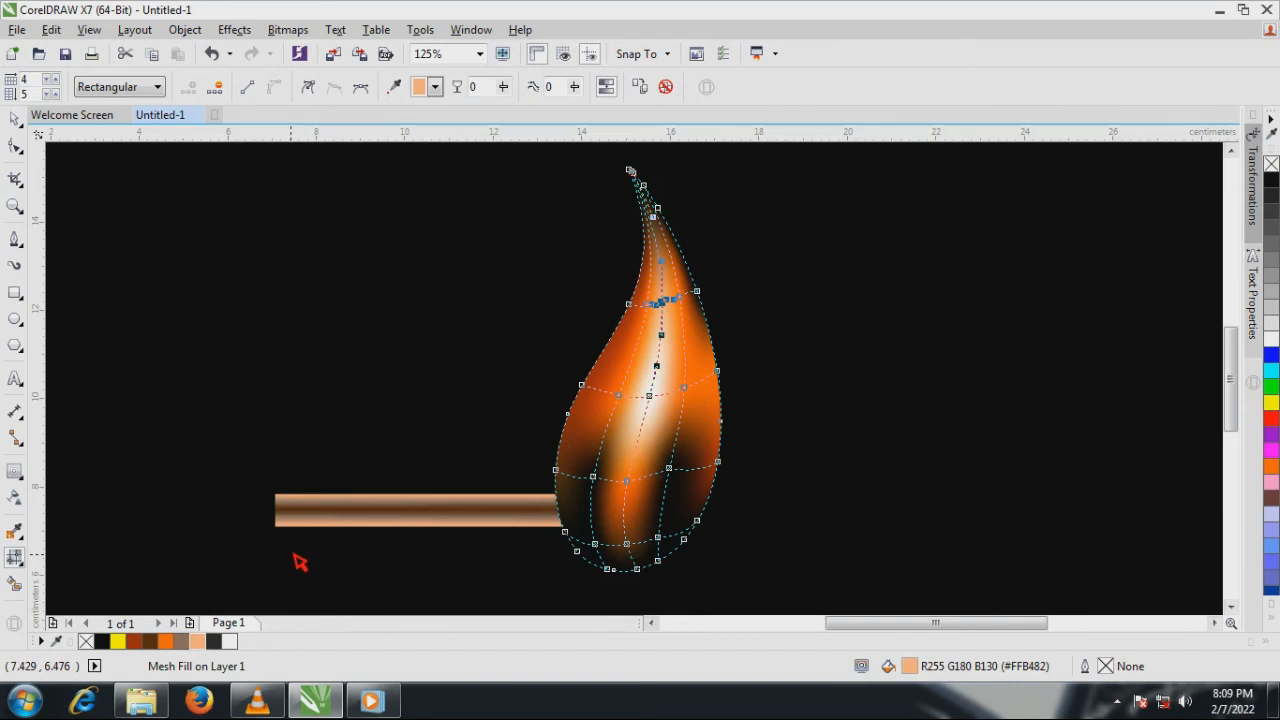
left_click(15, 119)
left_click(320, 289)
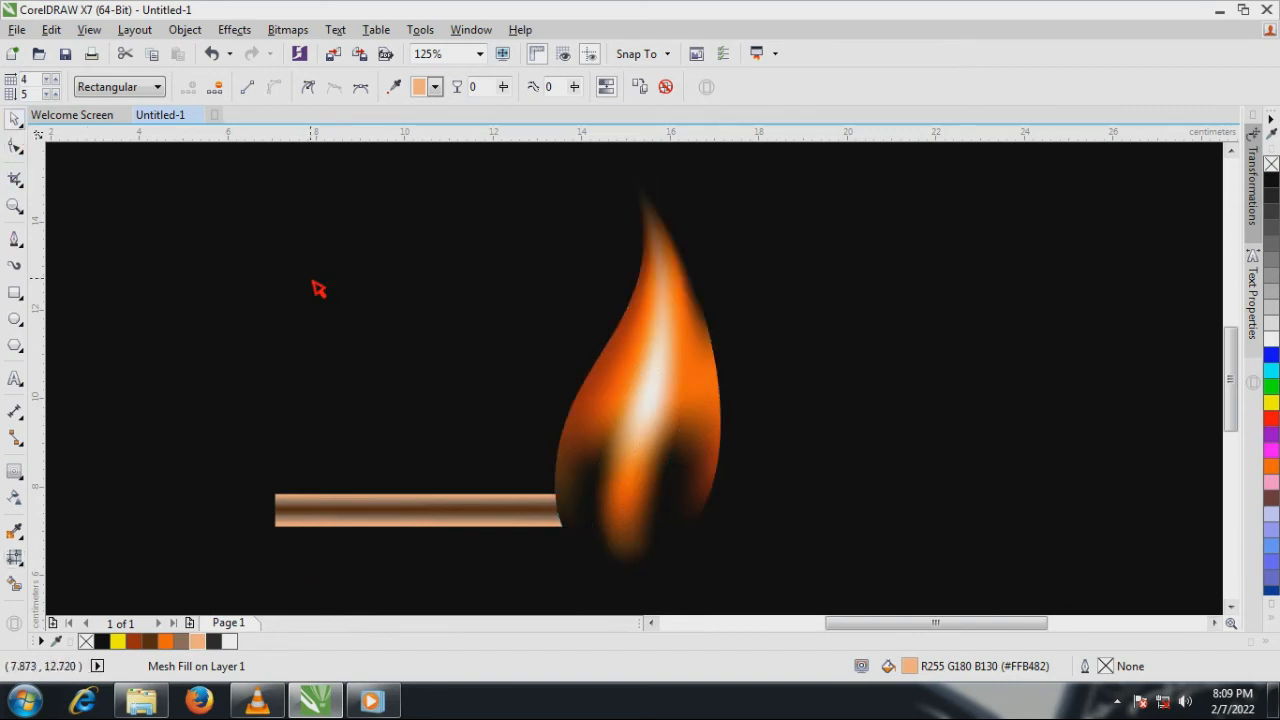
Step: Set the flame's transparency merge mode to Screen so the match shows through it
left_click(640, 390)
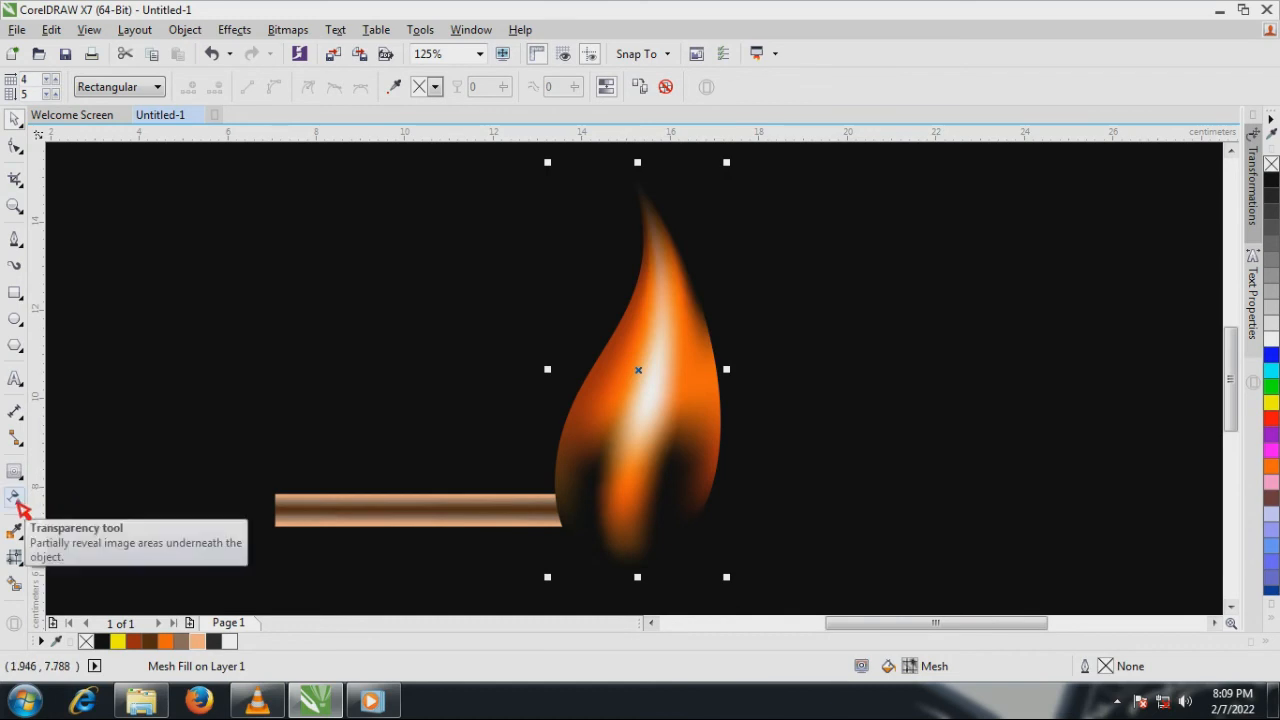
left_click(18, 504)
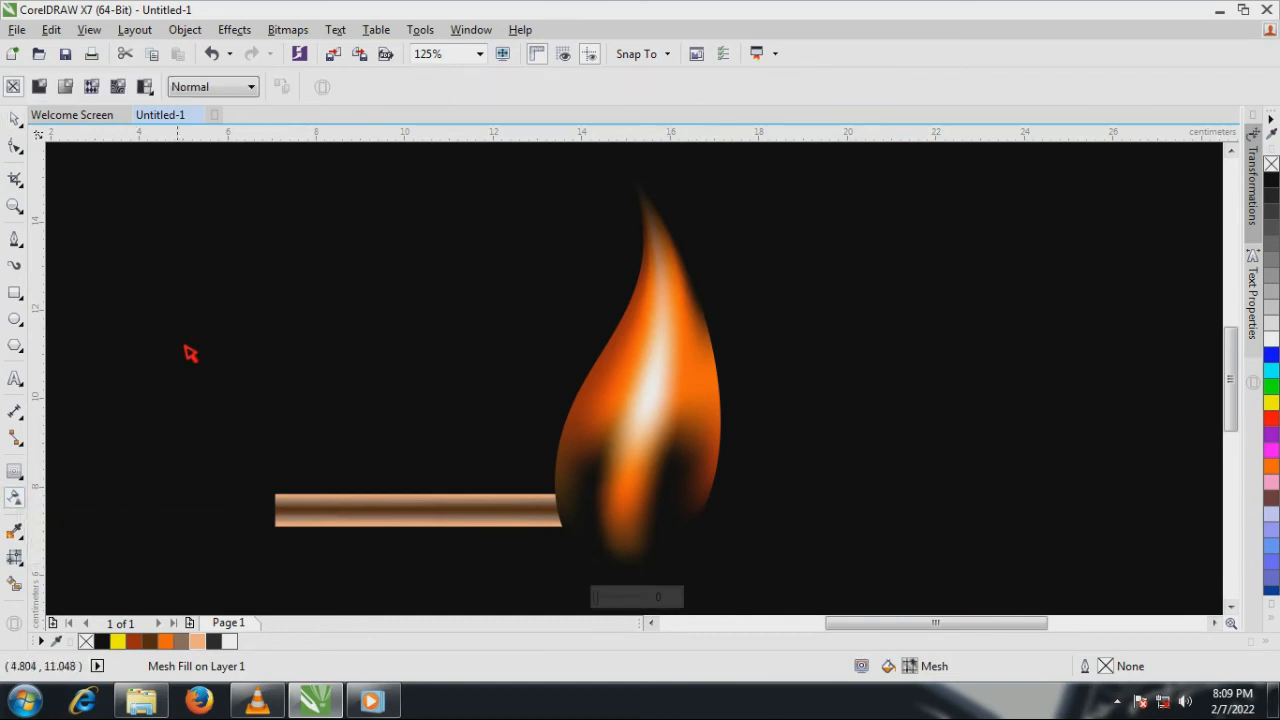
left_click(256, 90)
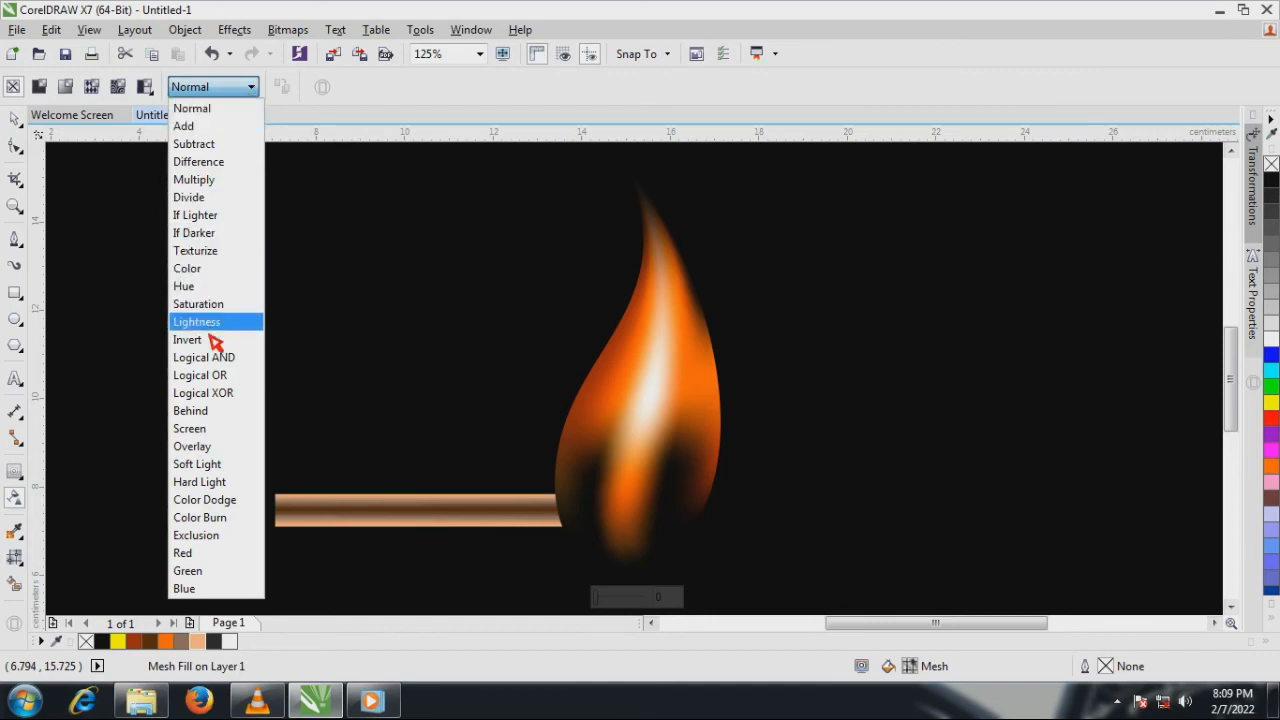
left_click(204, 432)
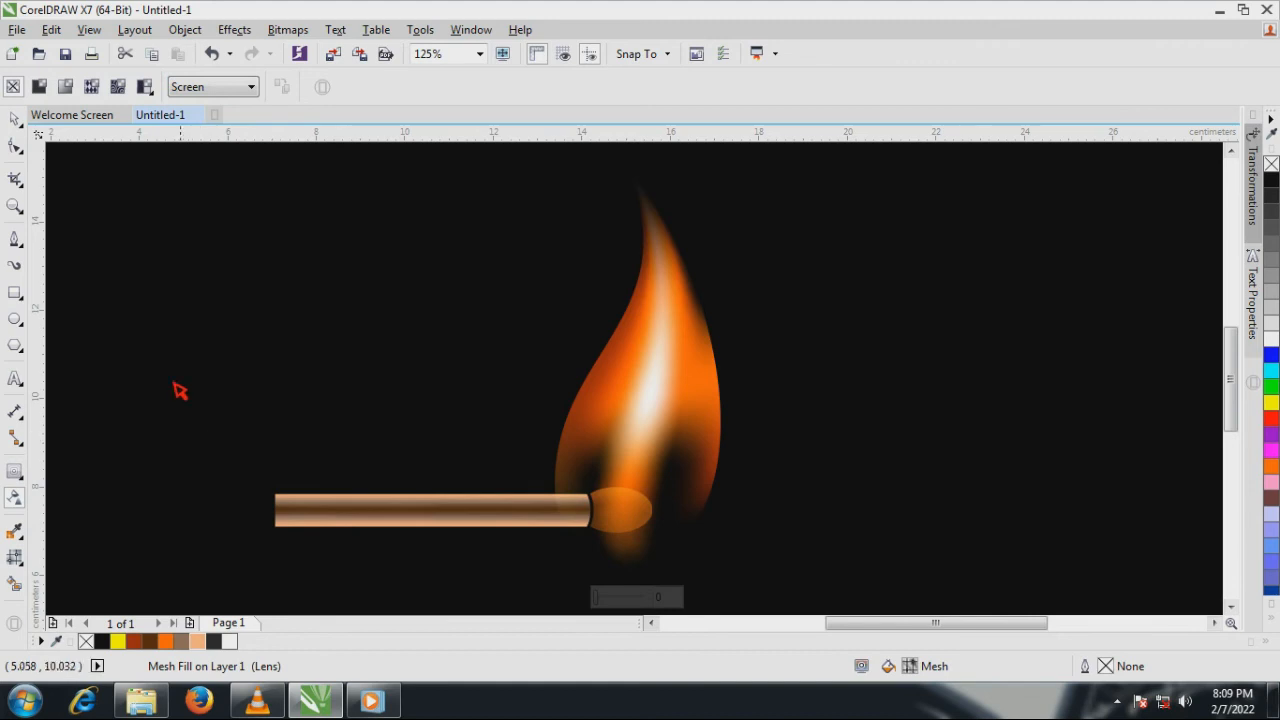
left_click(15, 120)
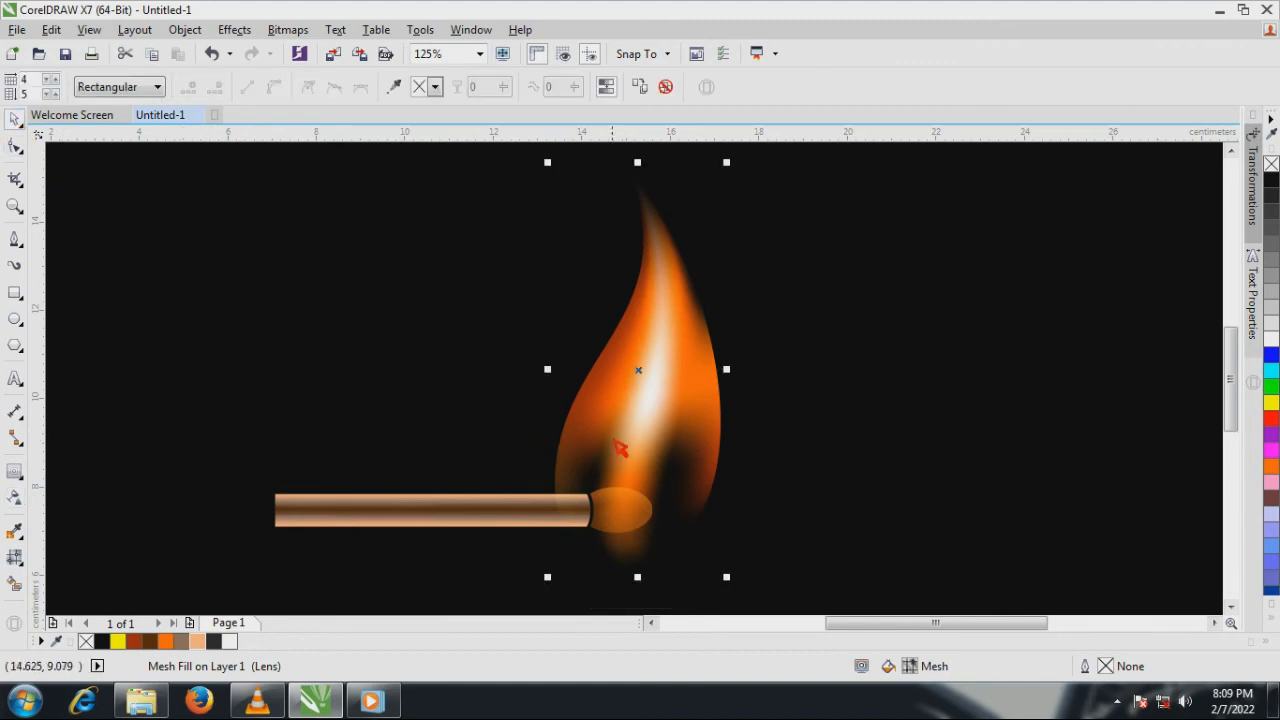
Step: Move the flame slightly left over the match head and stretch it taller from its top edge
left_click_drag(654, 426, 627, 423)
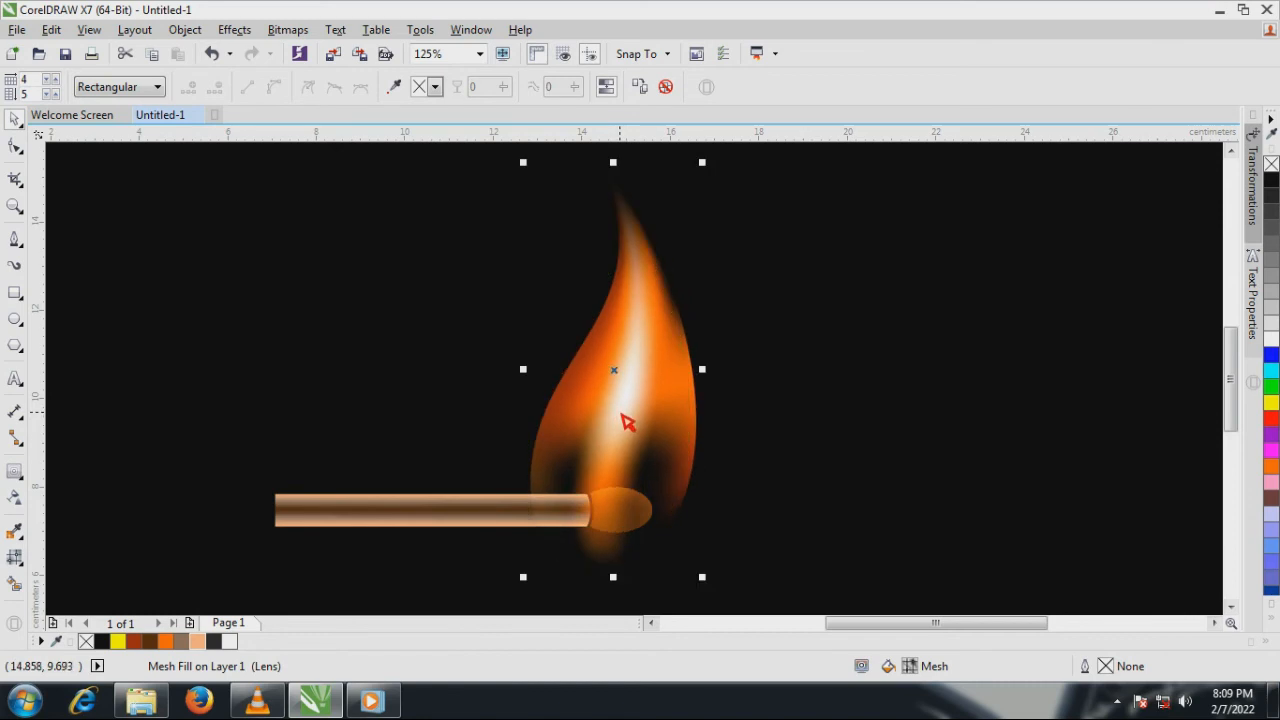
scroll(634, 425, "down", 1)
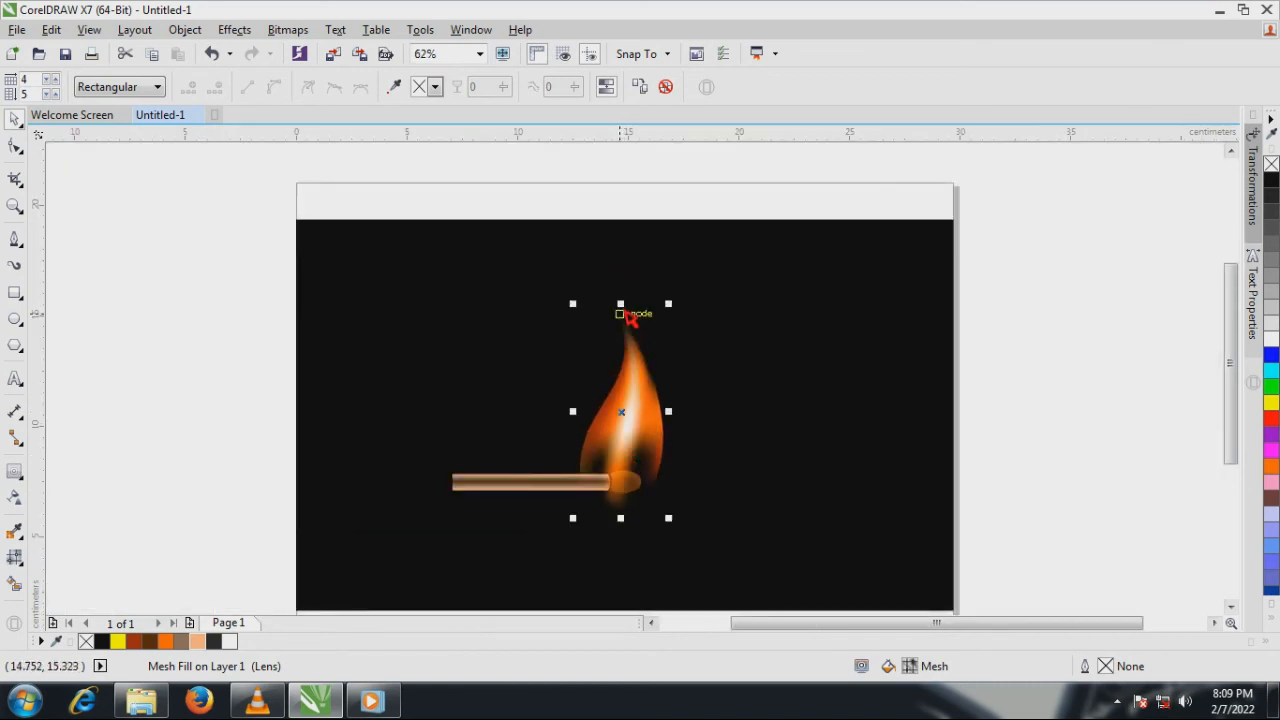
left_click_drag(625, 315, 625, 285)
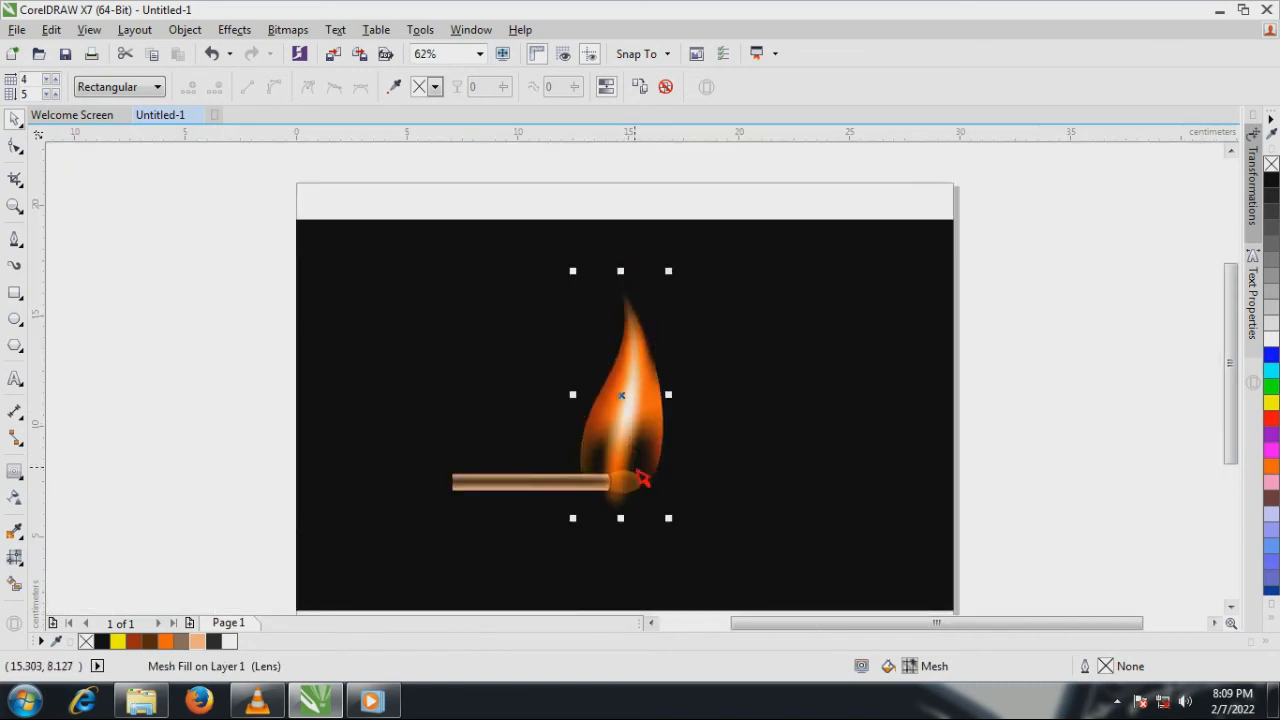
Step: Narrow the flame from its left side and nudge it left so its base sits over the match head
scroll(622, 467, "up", 1)
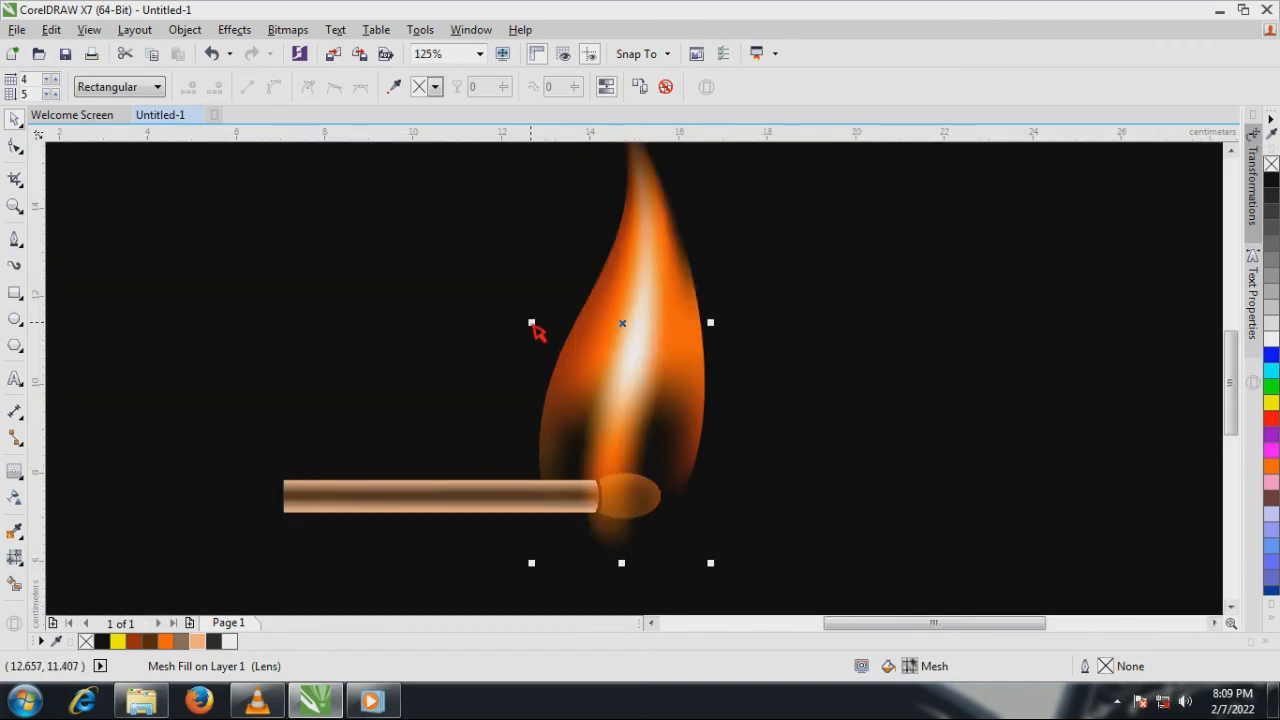
left_click_drag(533, 325, 553, 334)
scroll(623, 449, "up", 1)
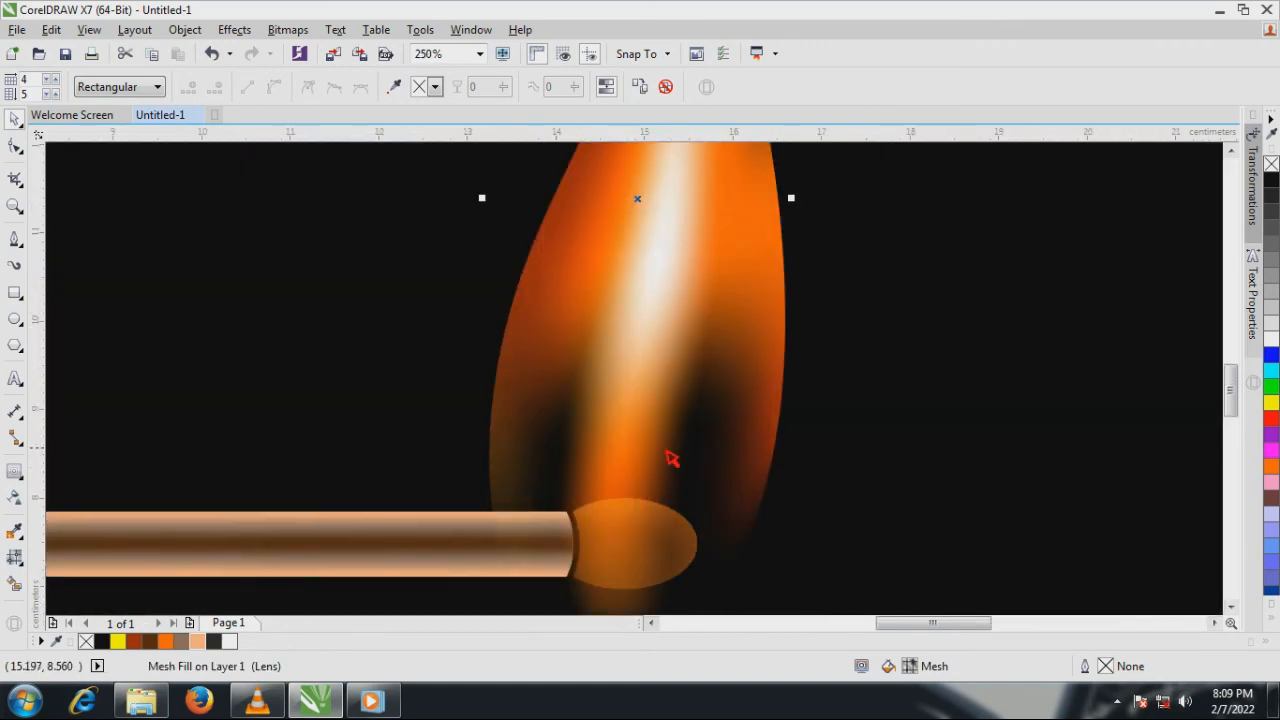
left_click_drag(672, 458, 659, 461)
left_click_drag(670, 417, 663, 423)
scroll(663, 423, "down", 2)
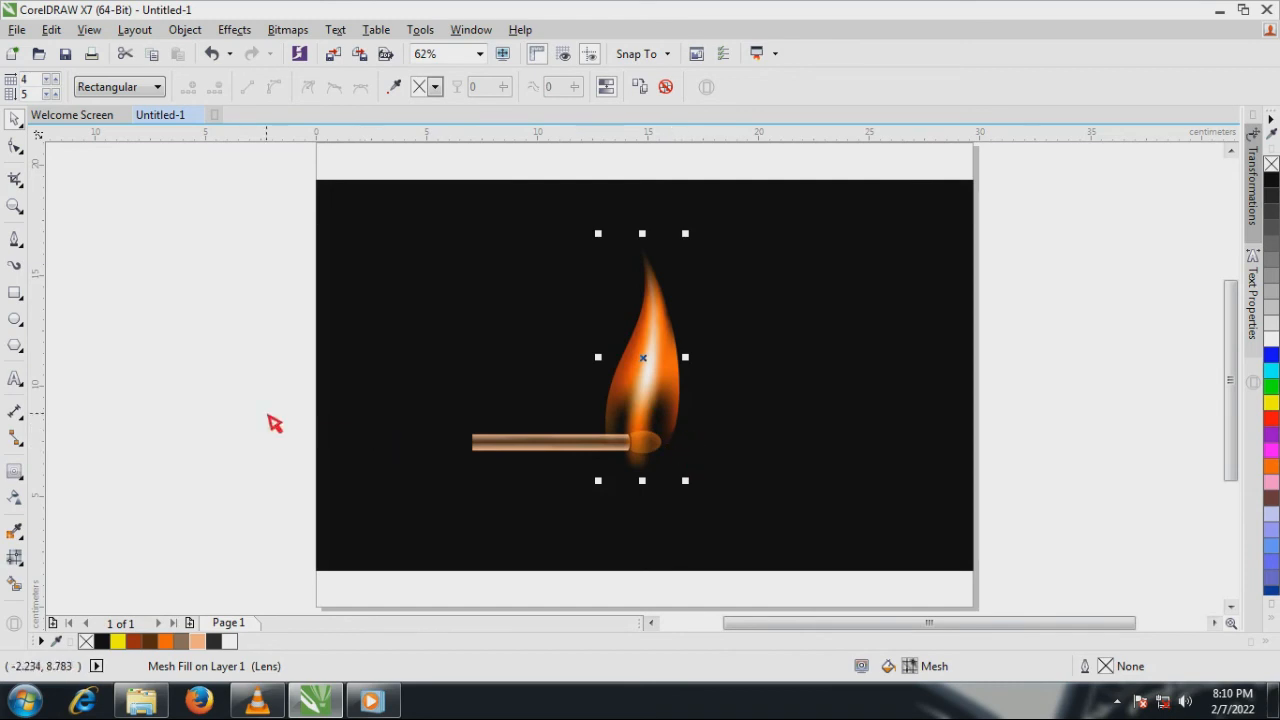
left_click_drag(268, 416, 665, 500)
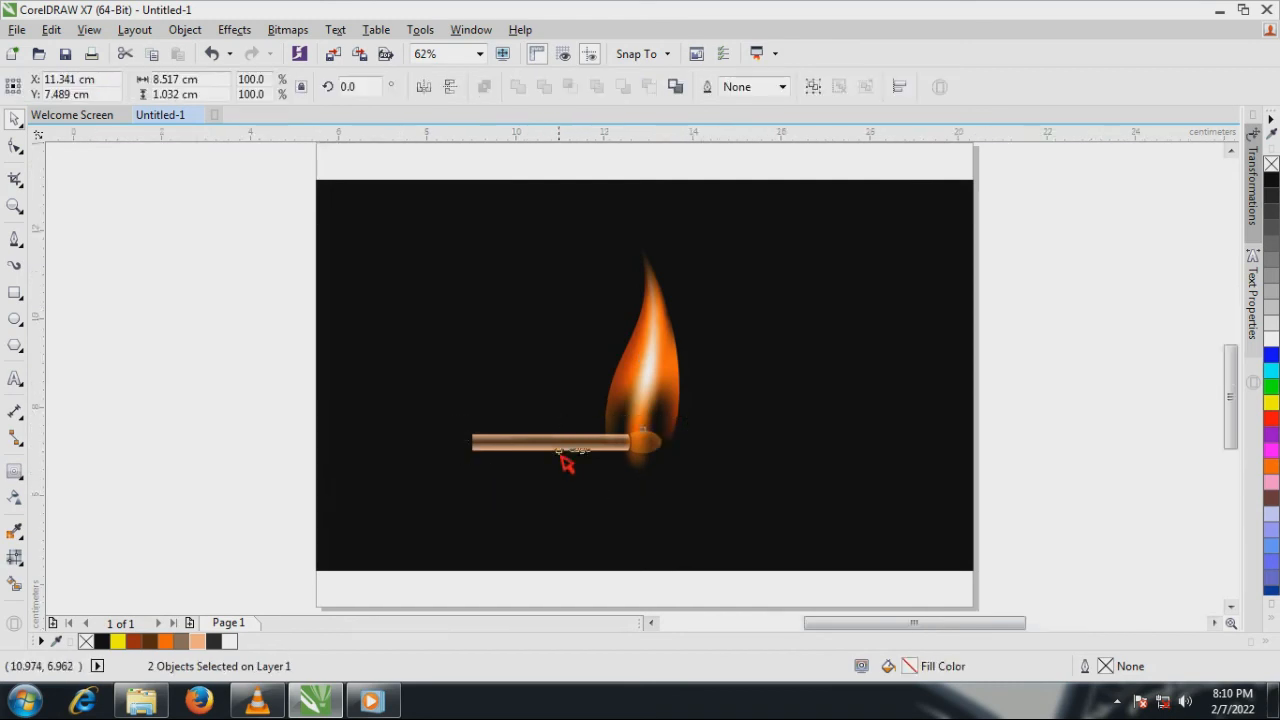
scroll(565, 460, "up", 4)
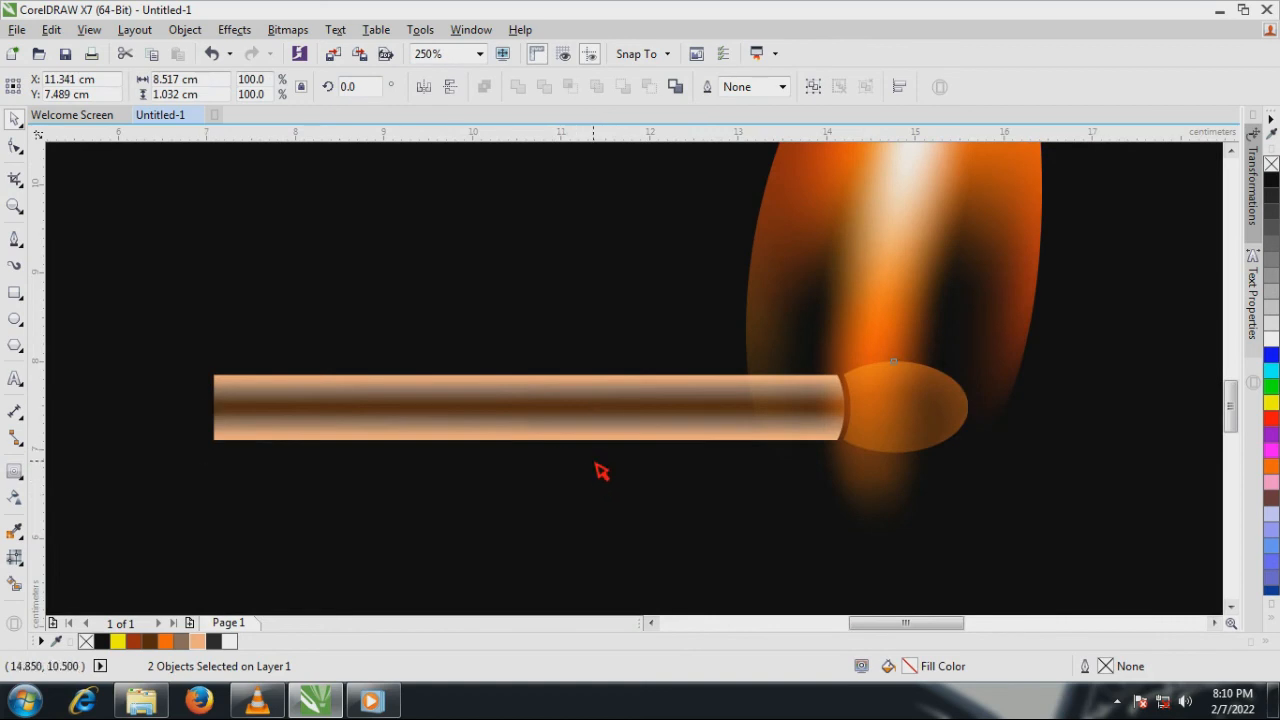
left_click(474, 343)
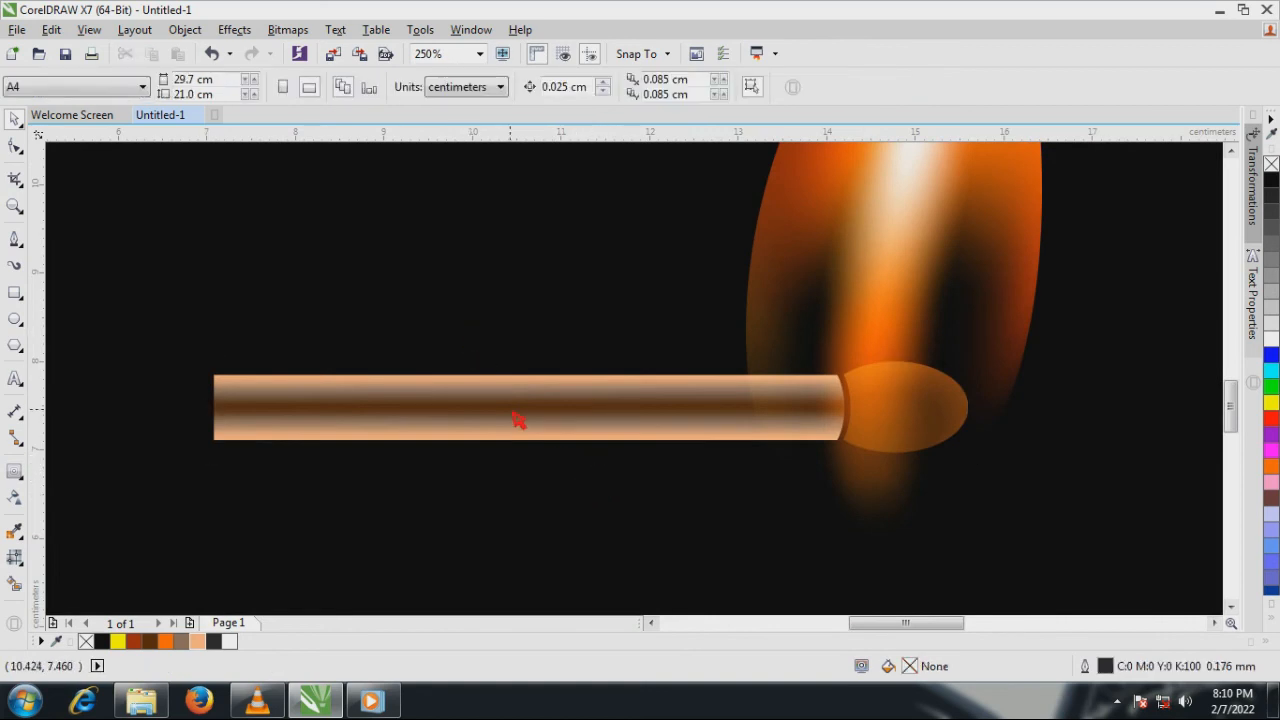
scroll(519, 420, "down", 4)
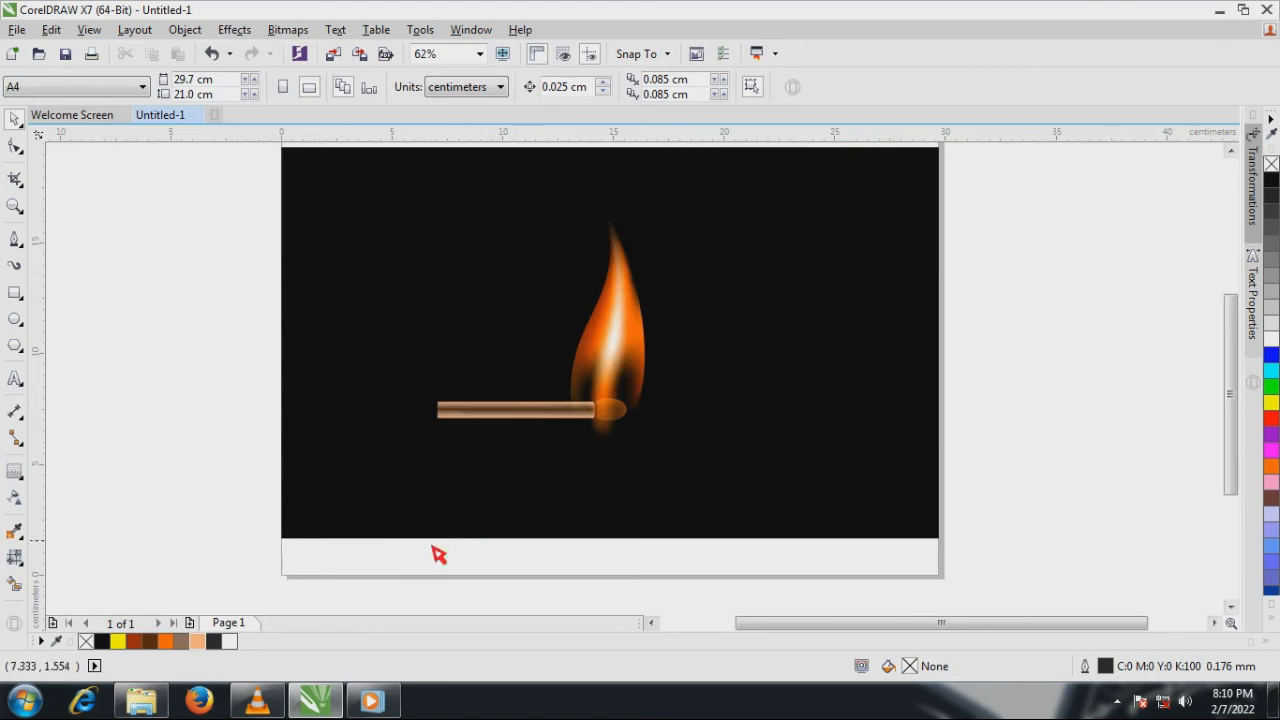
Step: Scale the stick and head together about their centre to about 7.74 by 0.94 cm and move them right to about X 11.96 cm
left_click_drag(405, 553, 613, 423)
scroll(486, 423, "up", 4)
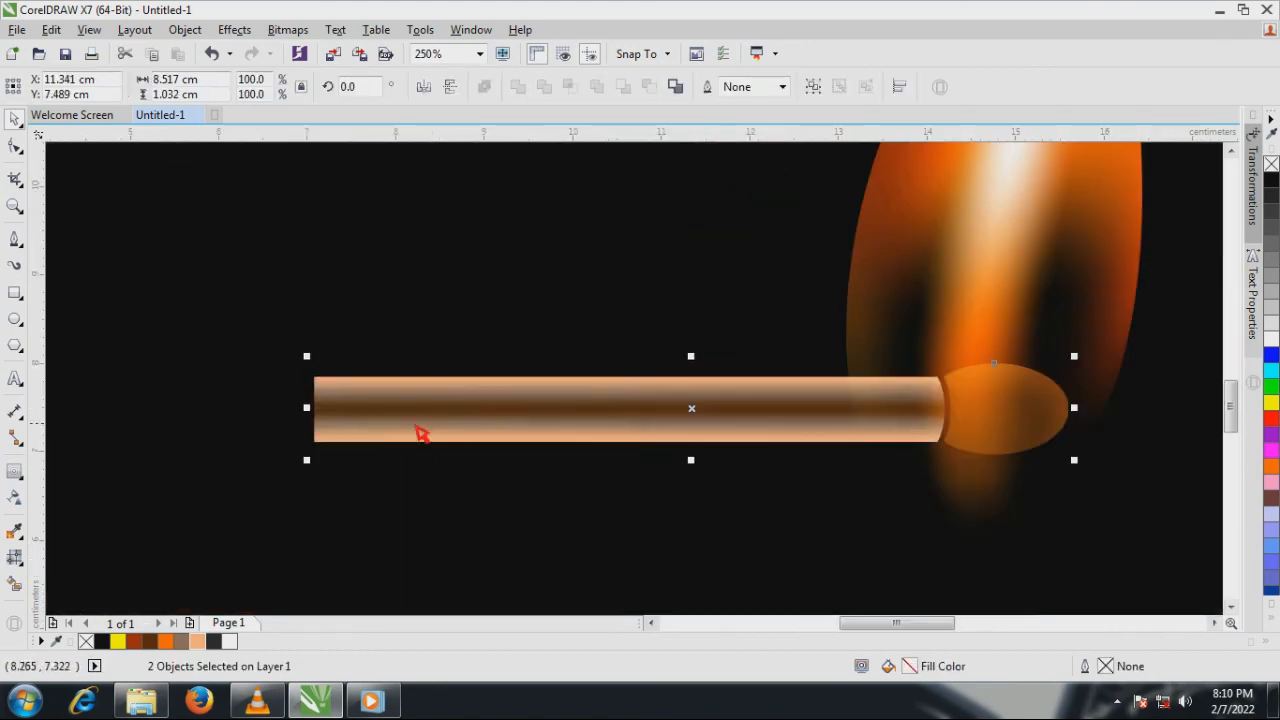
left_click_drag(309, 362, 340, 372)
scroll(605, 440, "down", 2)
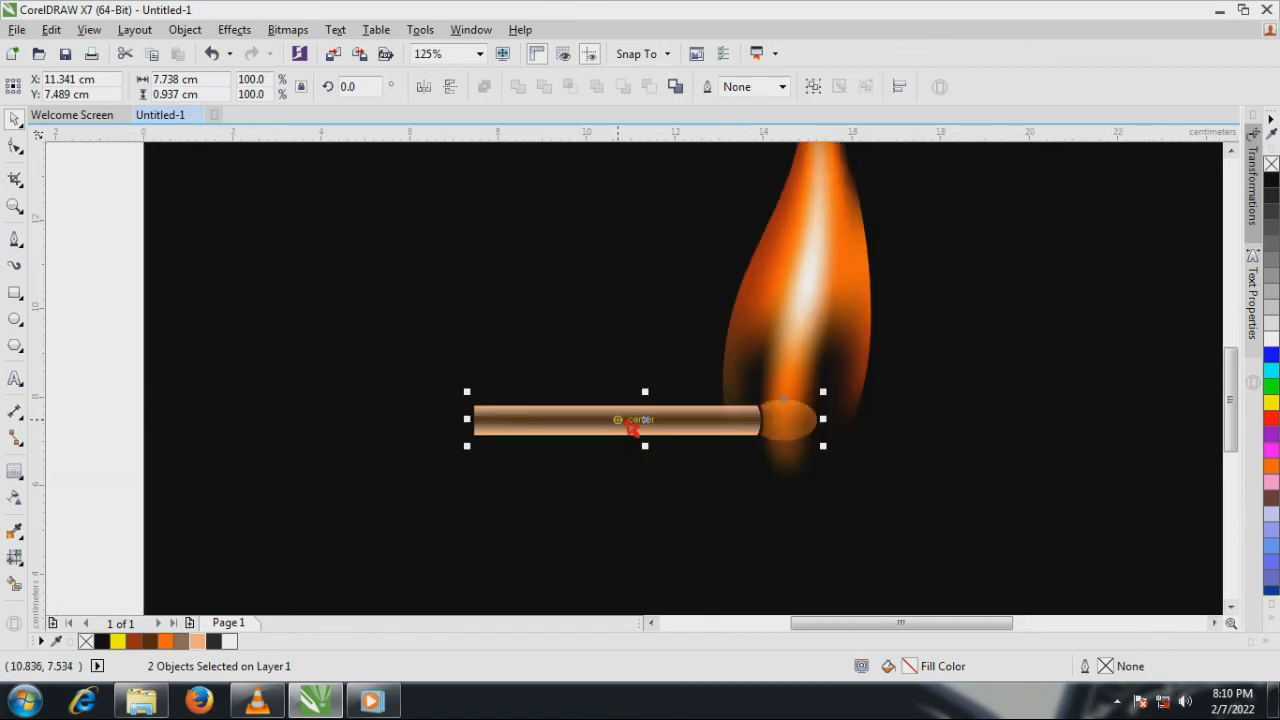
left_click_drag(632, 430, 651, 429)
scroll(914, 491, "down", 3)
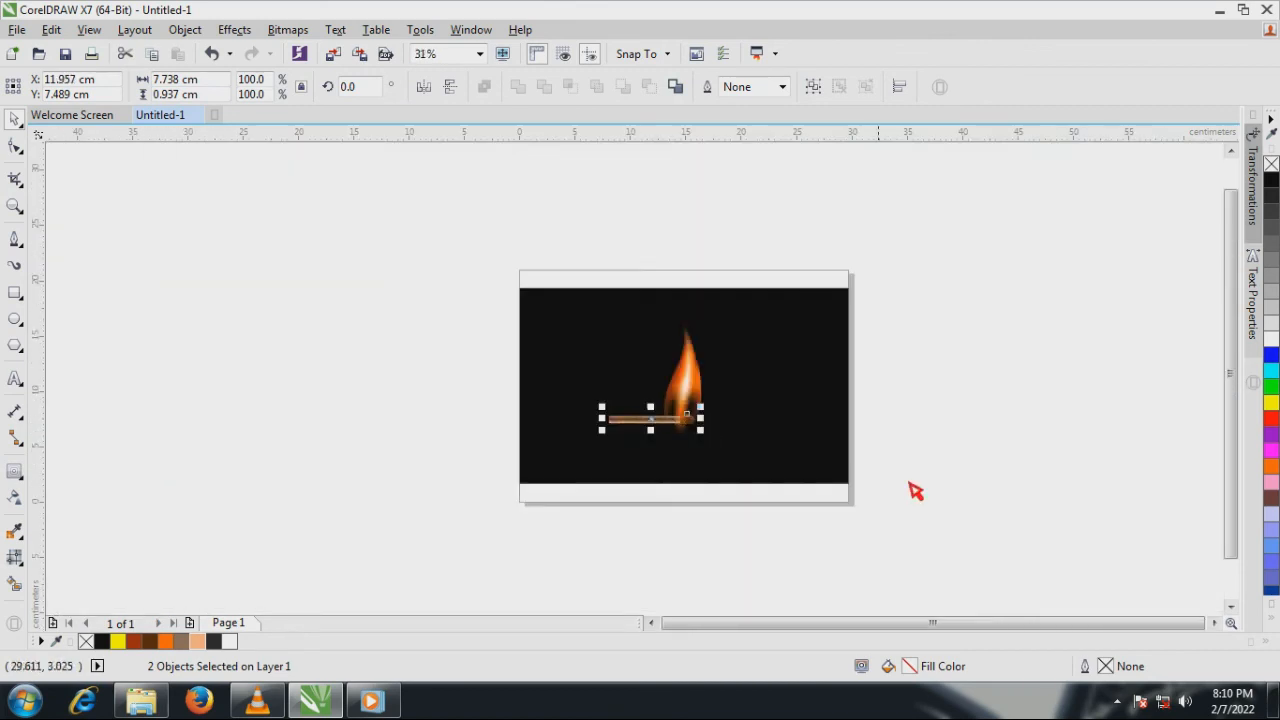
left_click(998, 494)
Step: Group the matchstick and its head into one object
scroll(705, 415, "up", 1)
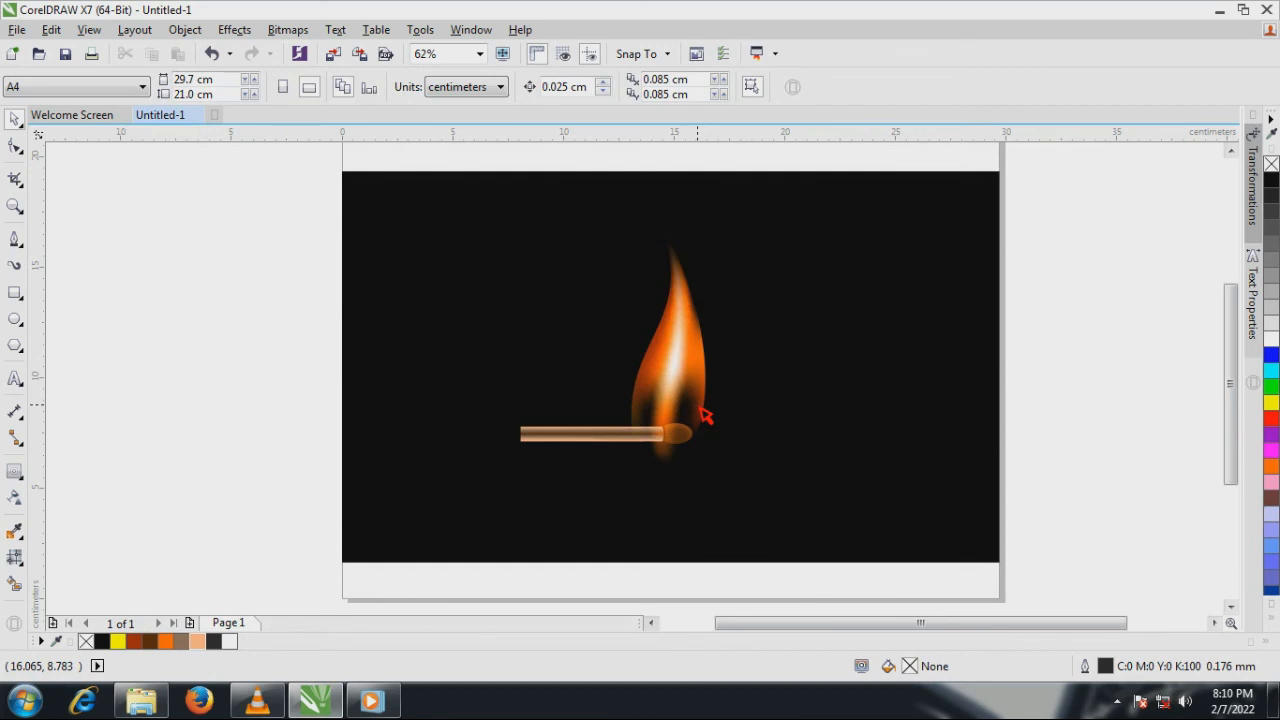
scroll(688, 372, "up", 3)
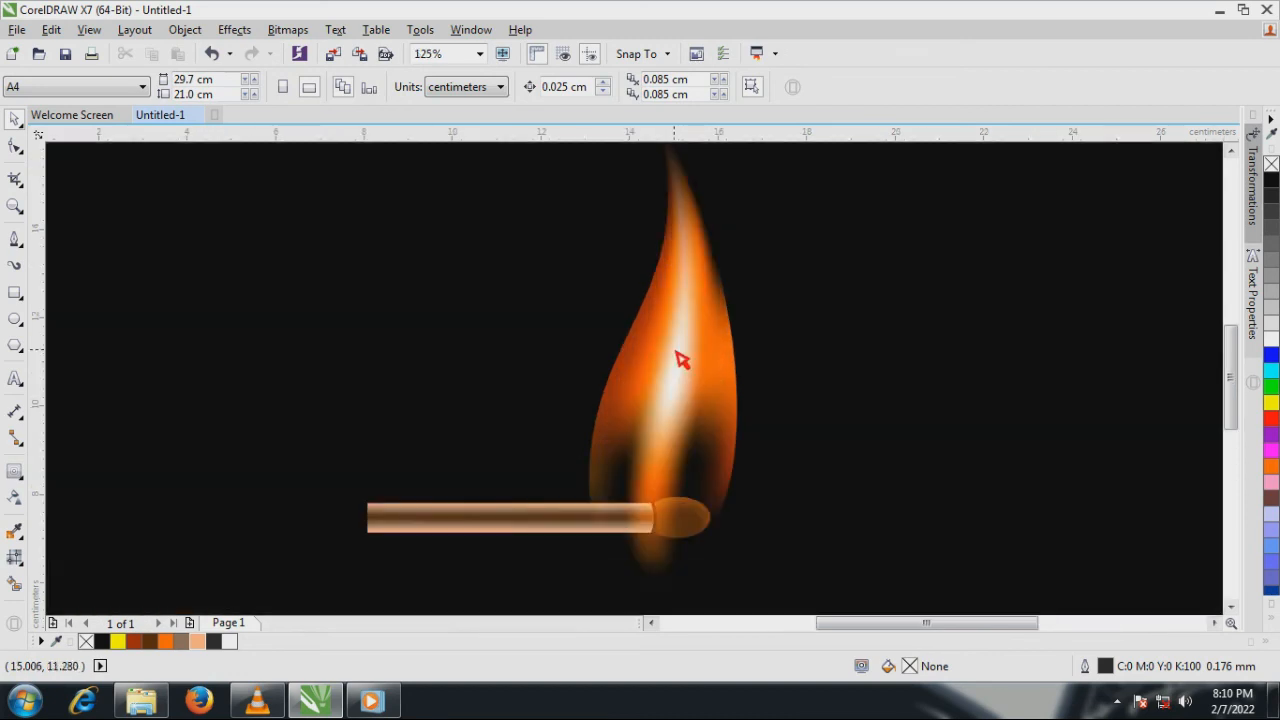
left_click(548, 521)
key("m")
scroll(589, 400, "down", 3)
left_click_drag(430, 597, 720, 460)
key("space")
left_click(810, 94)
left_click(1014, 306)
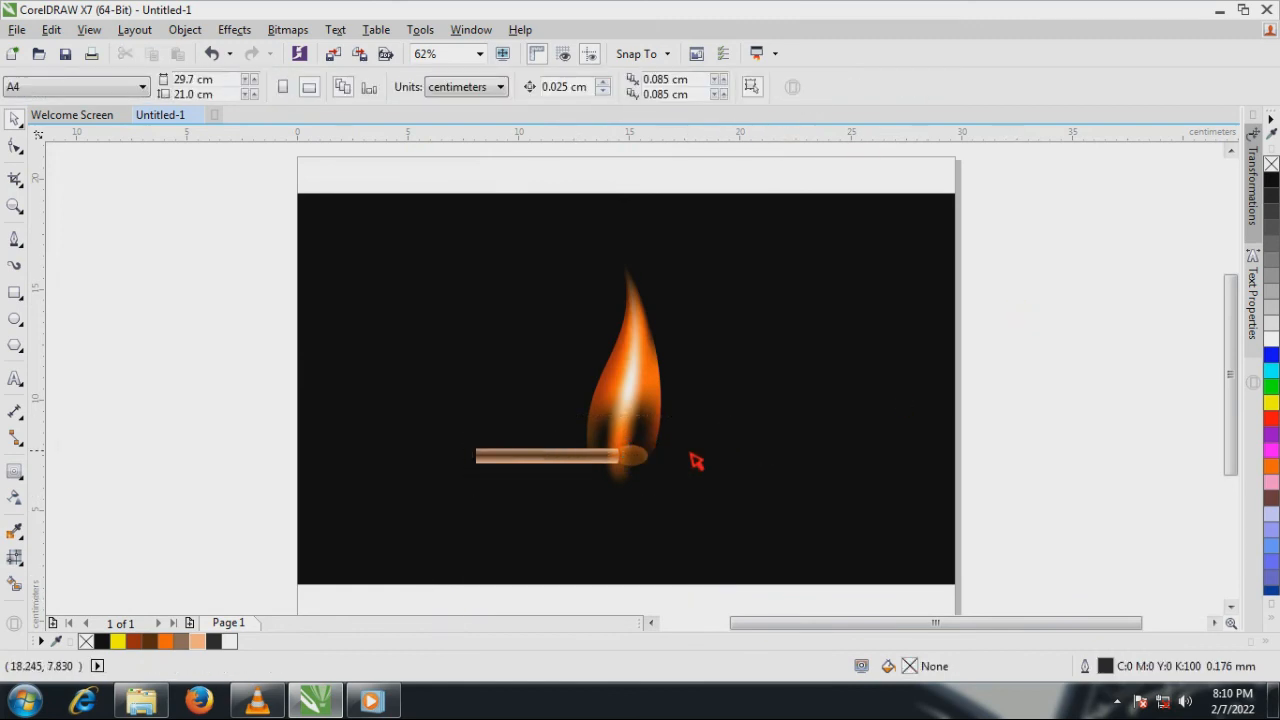
scroll(610, 468, "up", 5)
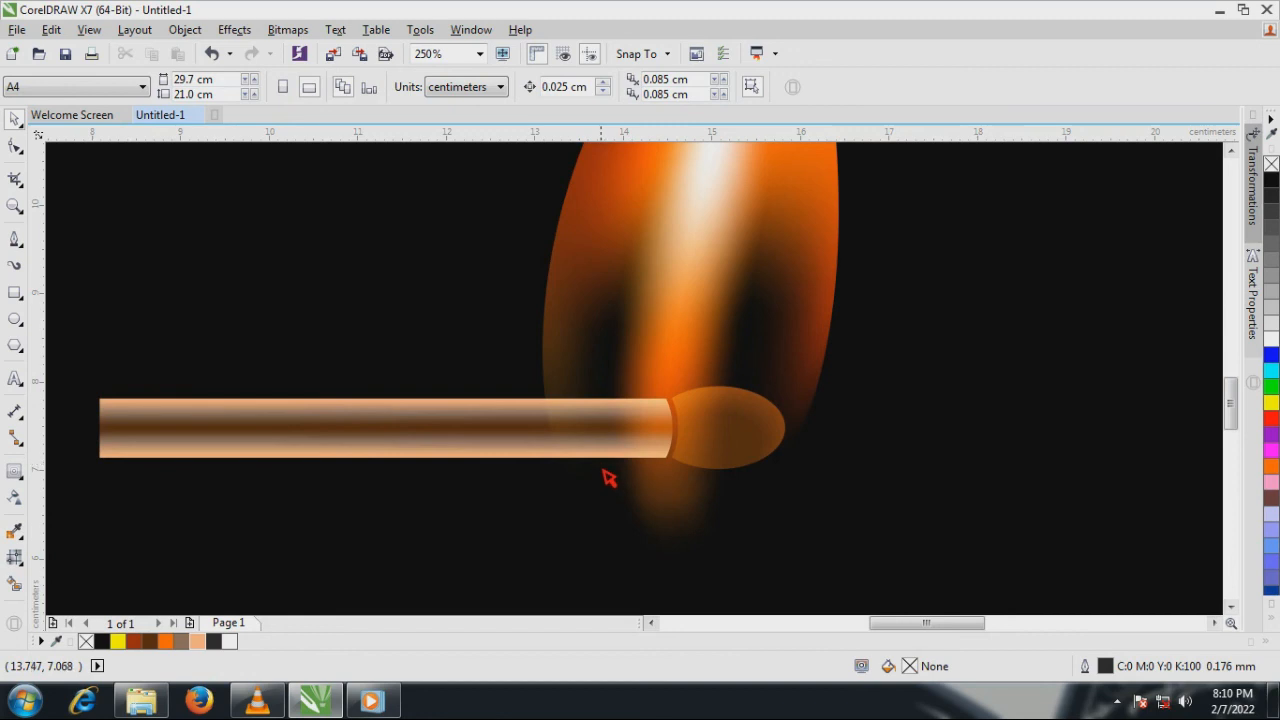
scroll(608, 504, "down", 2)
scroll(621, 537, "down", 2)
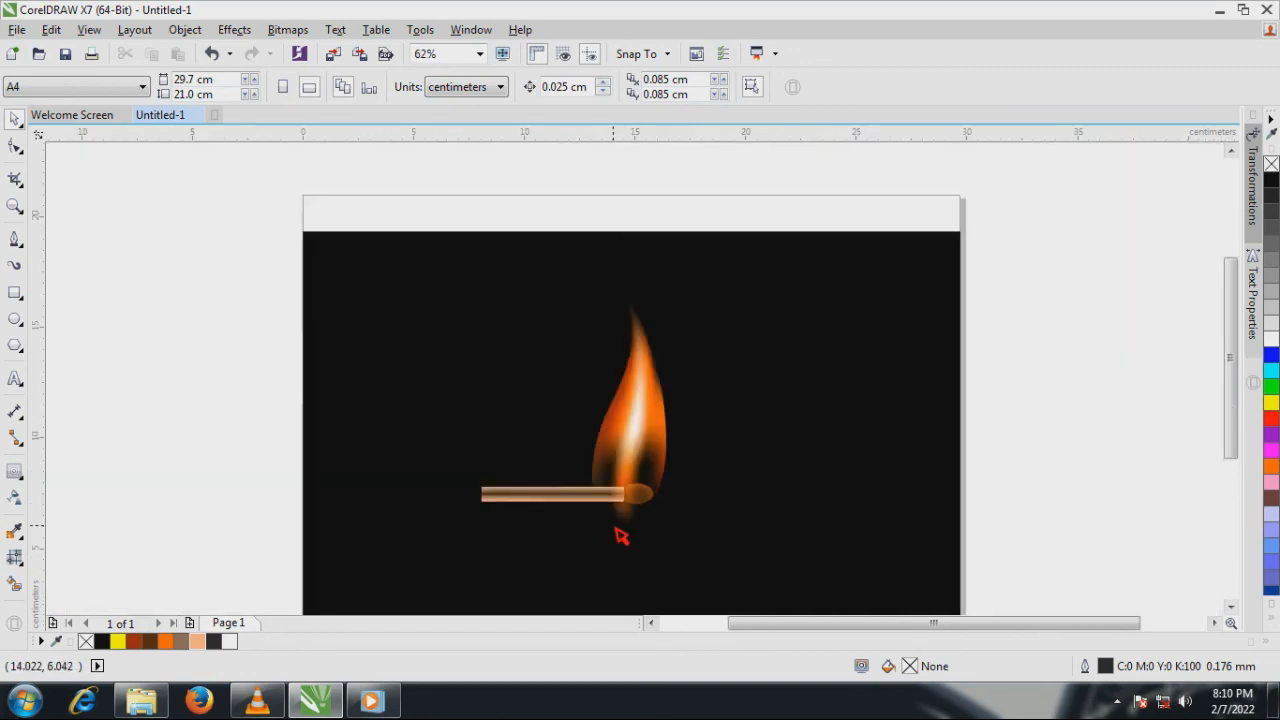
Step: Ungroup the matchstick and lengthen the stick away from the head until stick and head together span about 8.64 cm
scroll(640, 487, "up", 2)
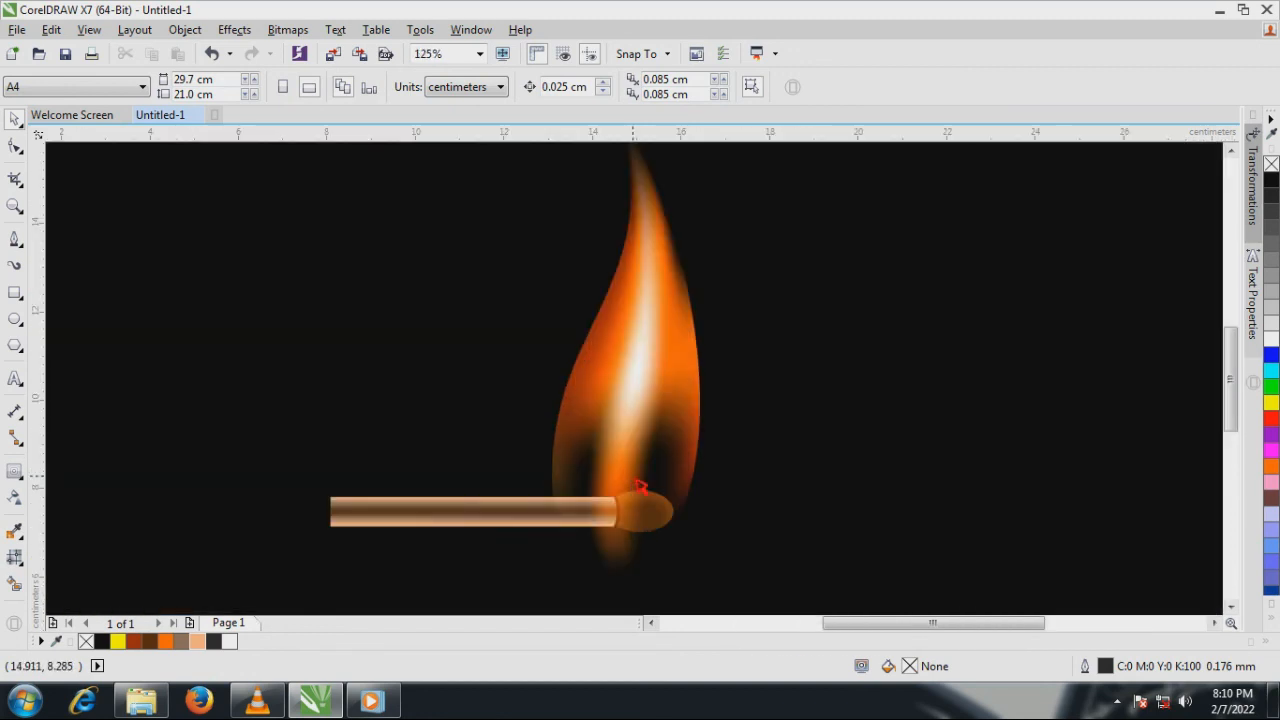
left_click(477, 514)
left_click(594, 93)
key("Escape")
key("m")
left_click(457, 529)
left_click_drag(330, 515, 283, 523)
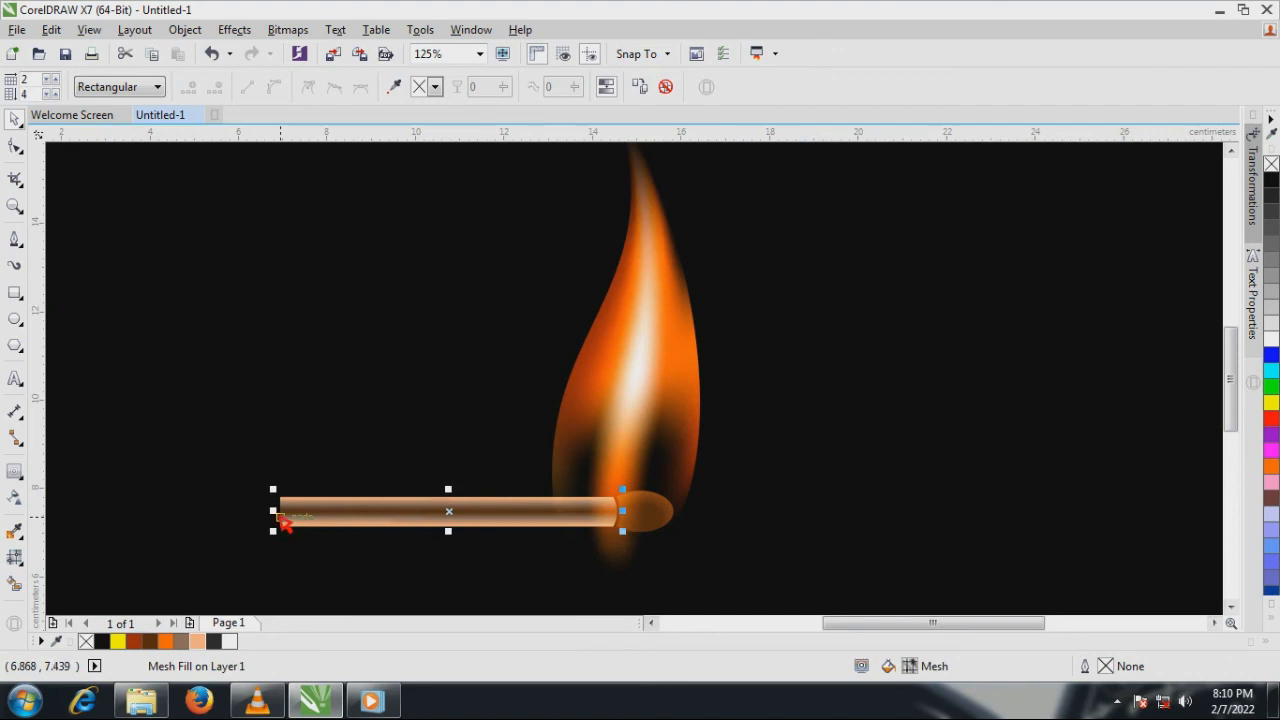
Step: Group the lengthened stick with its head again, and group that matchstick together with the flame
scroll(465, 487, "down", 1)
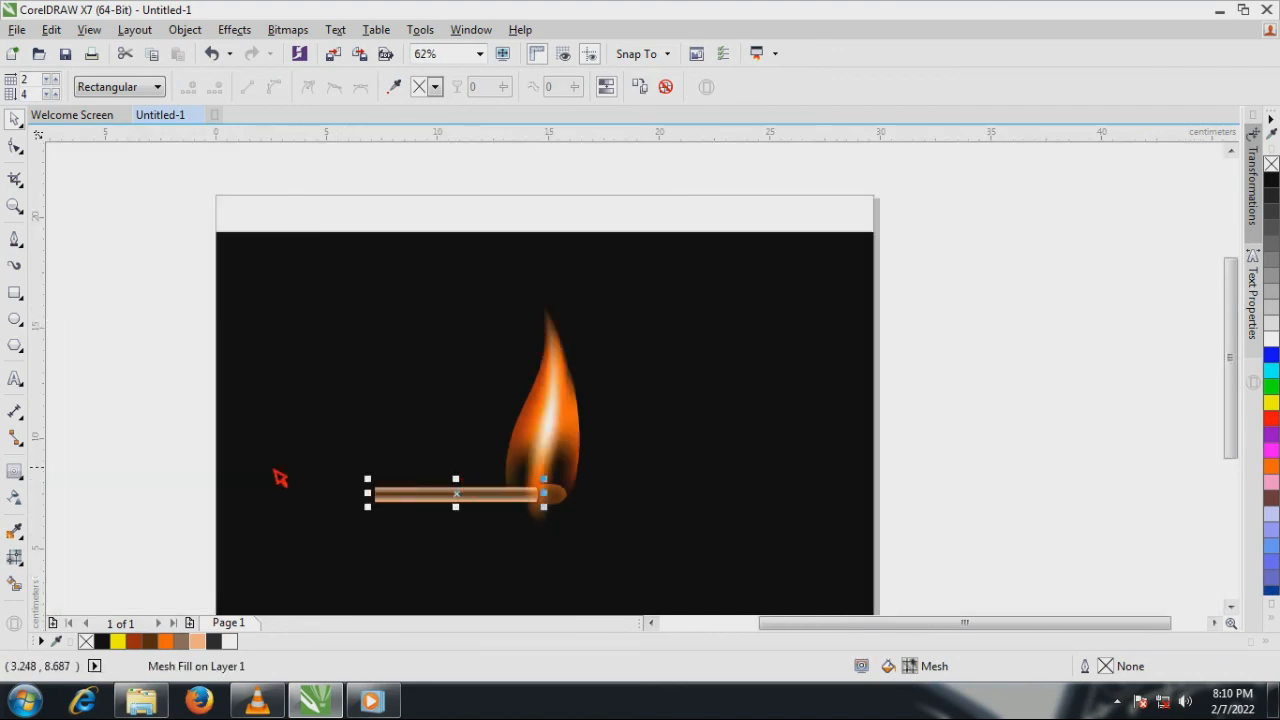
left_click_drag(194, 466, 640, 540)
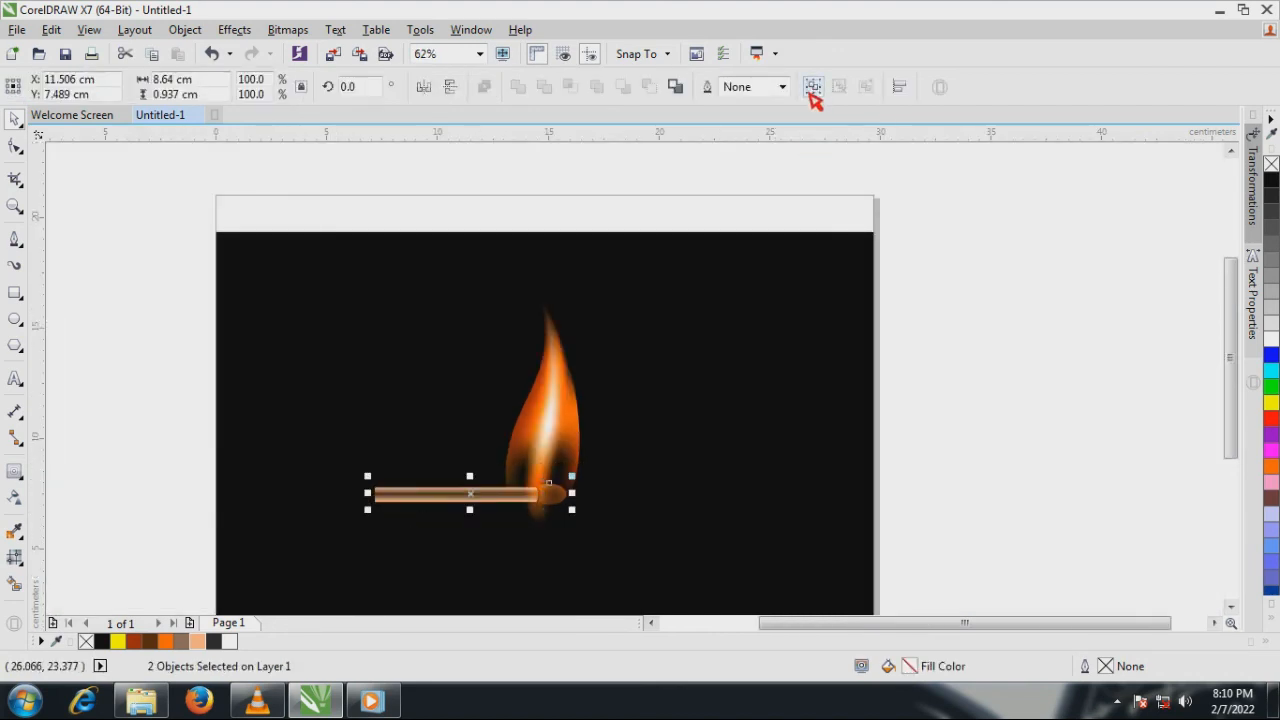
left_click(934, 403)
scroll(676, 381, "down", 1)
scroll(618, 440, "up", 1)
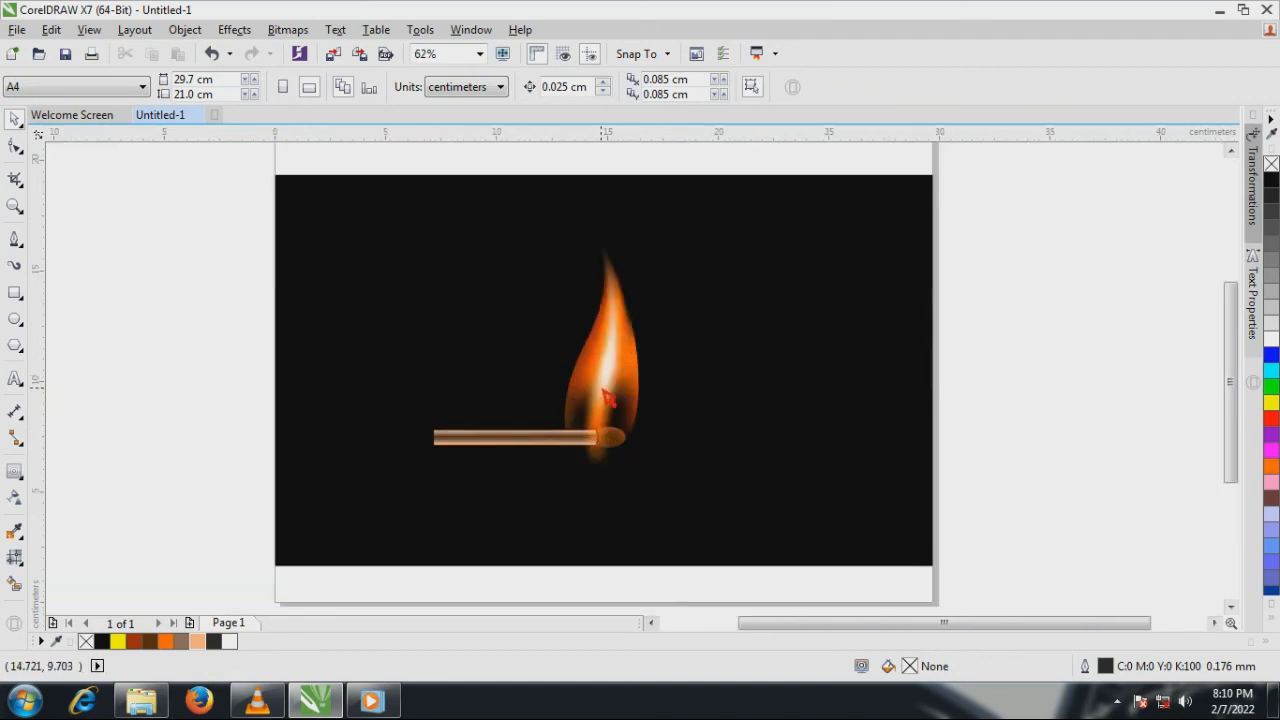
left_click_drag(380, 159, 743, 505)
key("ctrl+g")
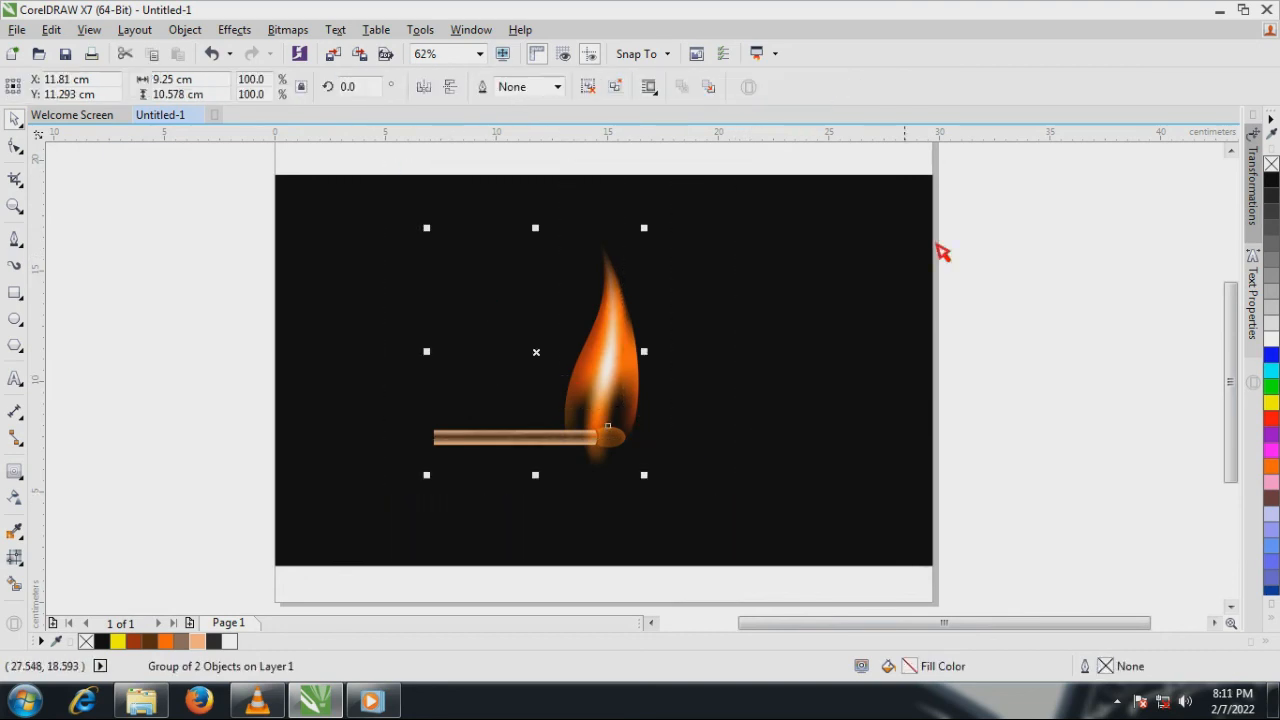
key("Escape")
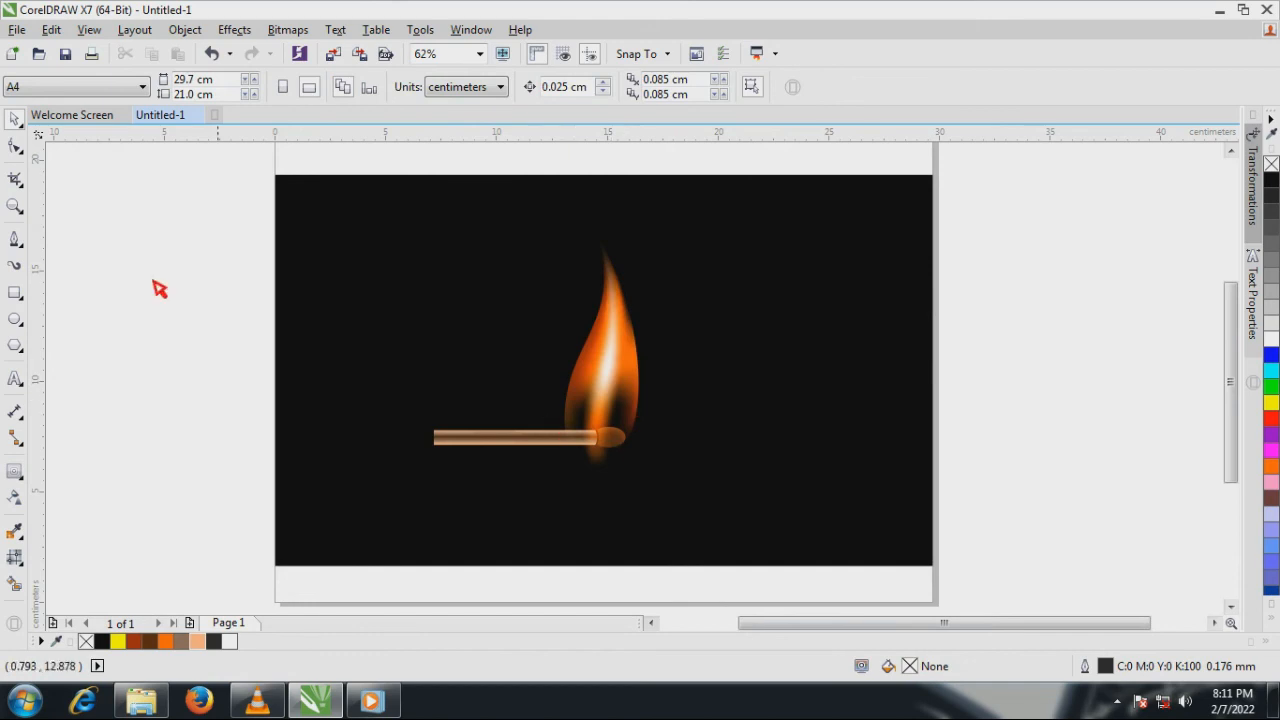
left_click(16, 207)
left_click_drag(364, 227, 874, 504)
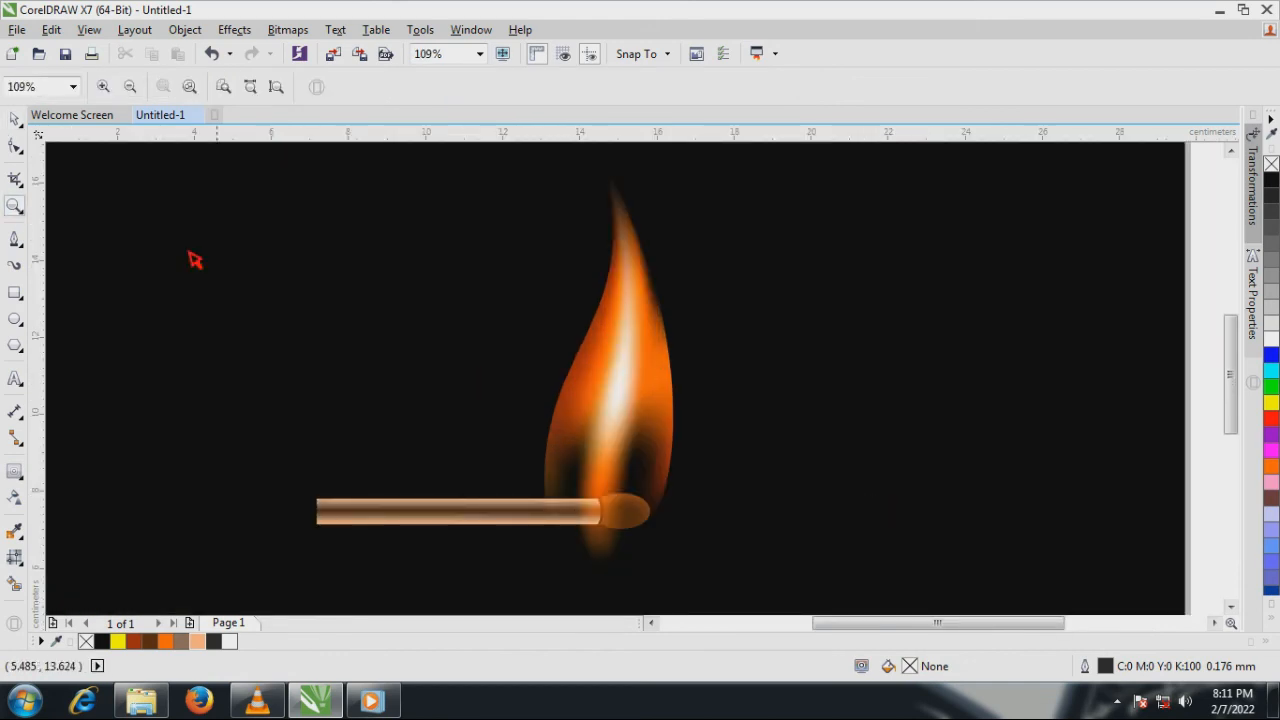
left_click(22, 120)
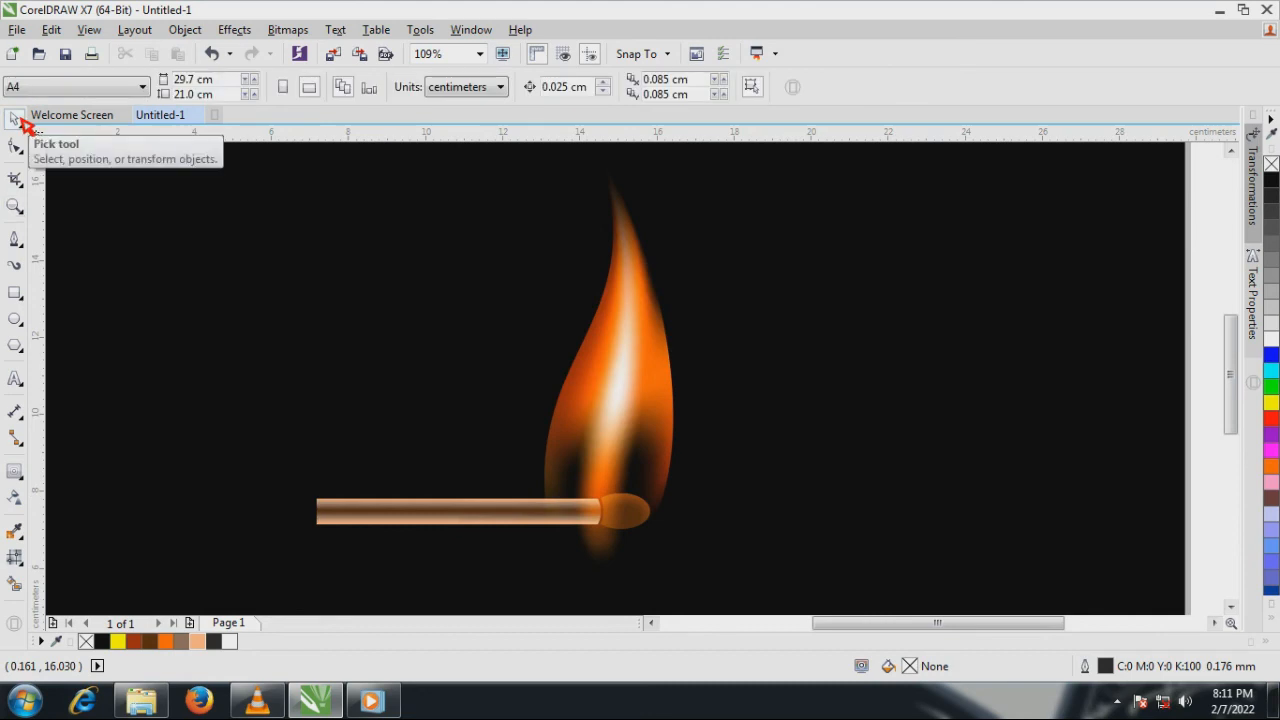